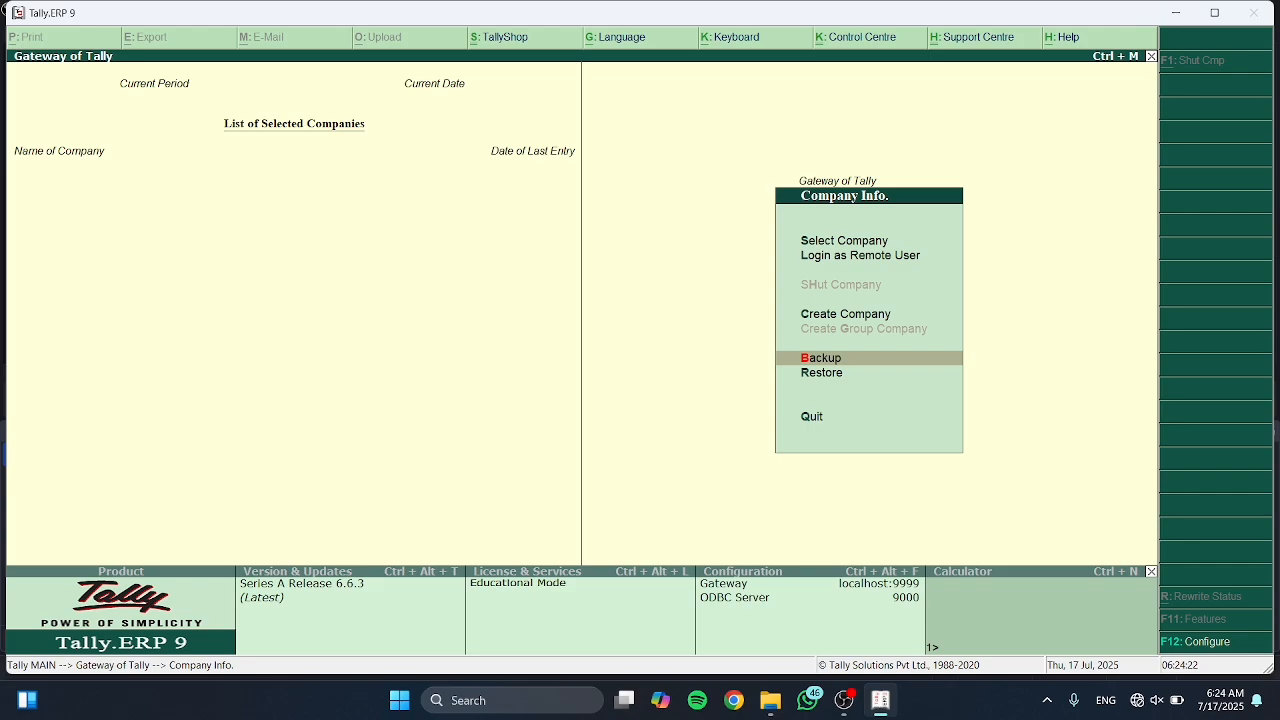
Start creating a new company named "Additional Cost of Purchase".
{"action": "key", "text": "Up"}
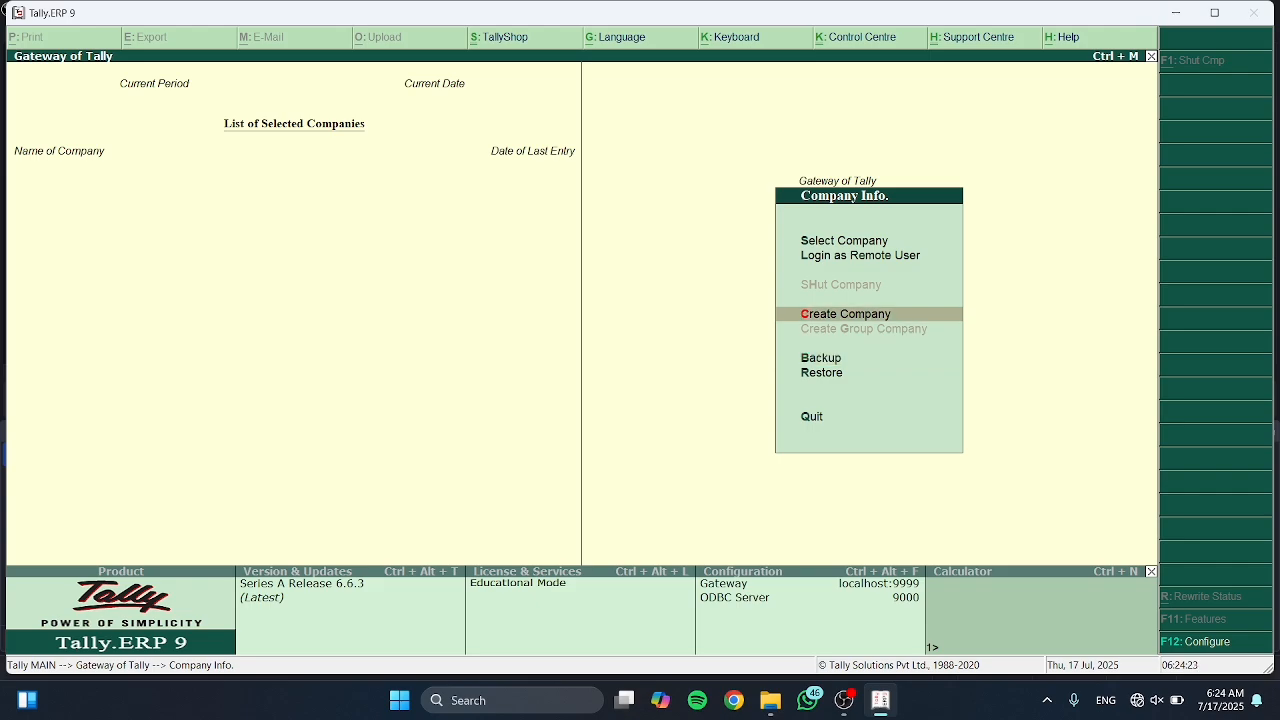
{"action": "key", "text": "Return"}
{"action": "type", "text": "Ad"}
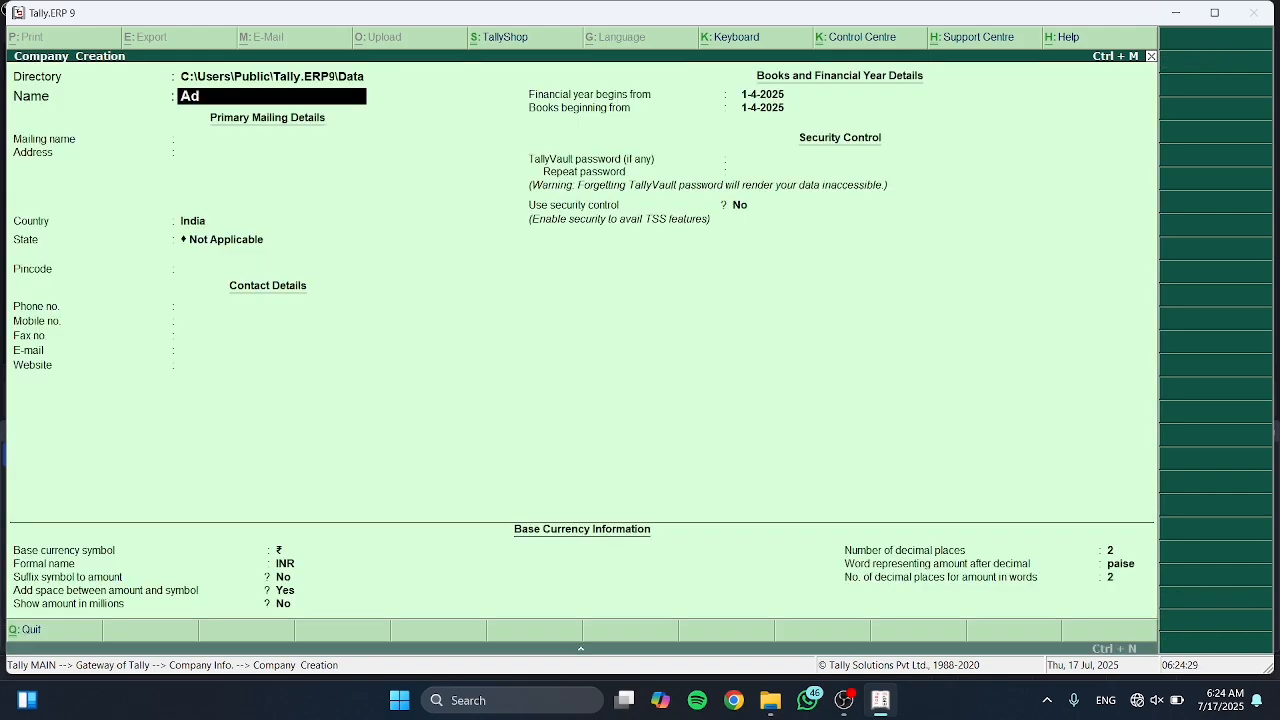
{"action": "type", "text": "ditional Cost of Pur"}
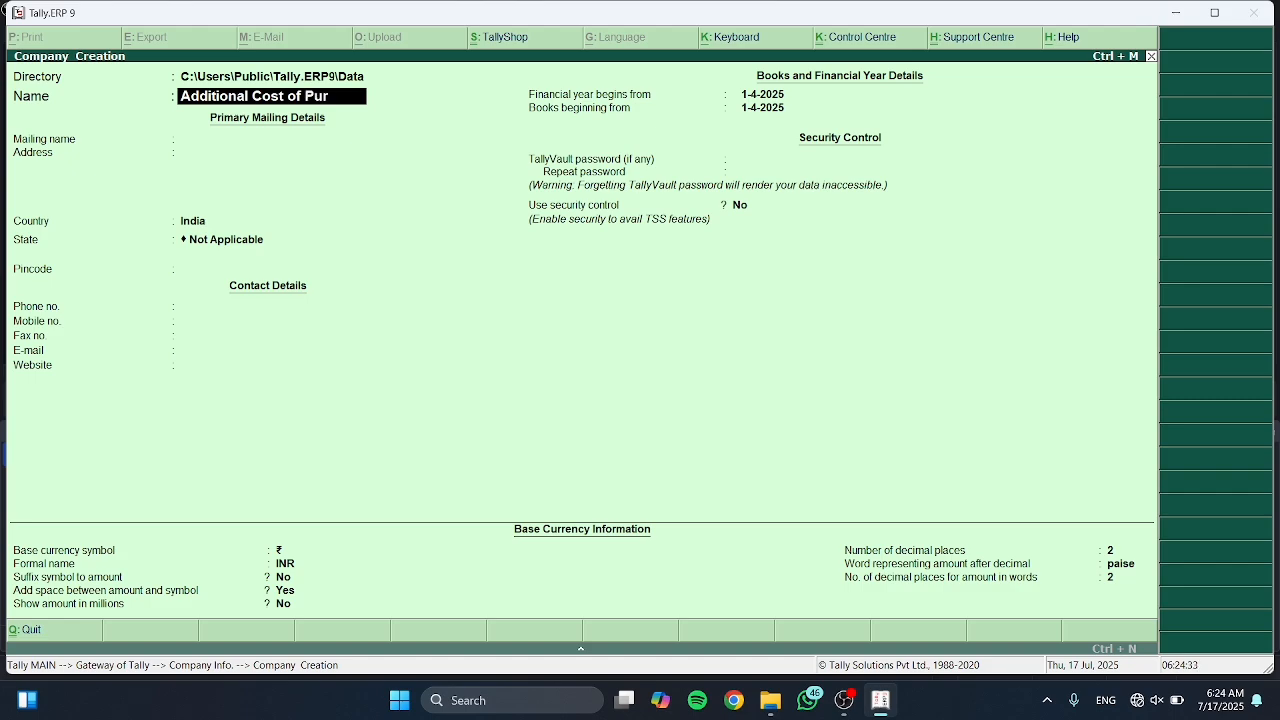
{"action": "type", "text": "chase"}
{"action": "key", "text": "Return"}
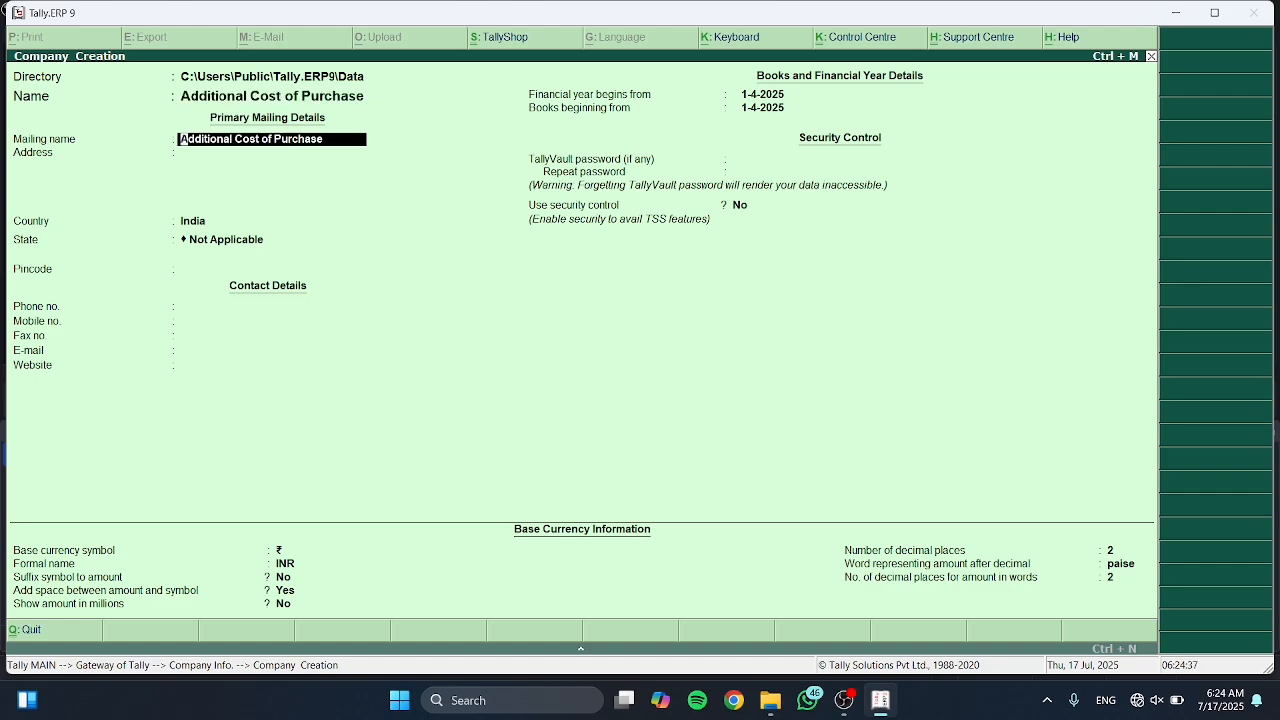
Set the company's address to Aligarh and its state to Uttar Pradesh, keeping India as the country.
{"action": "key", "text": "Return"}
{"action": "type", "text": "Aligarh"}
{"action": "key", "text": "Return"}
{"action": "key", "text": "Return"}
{"action": "key", "text": "Return"}
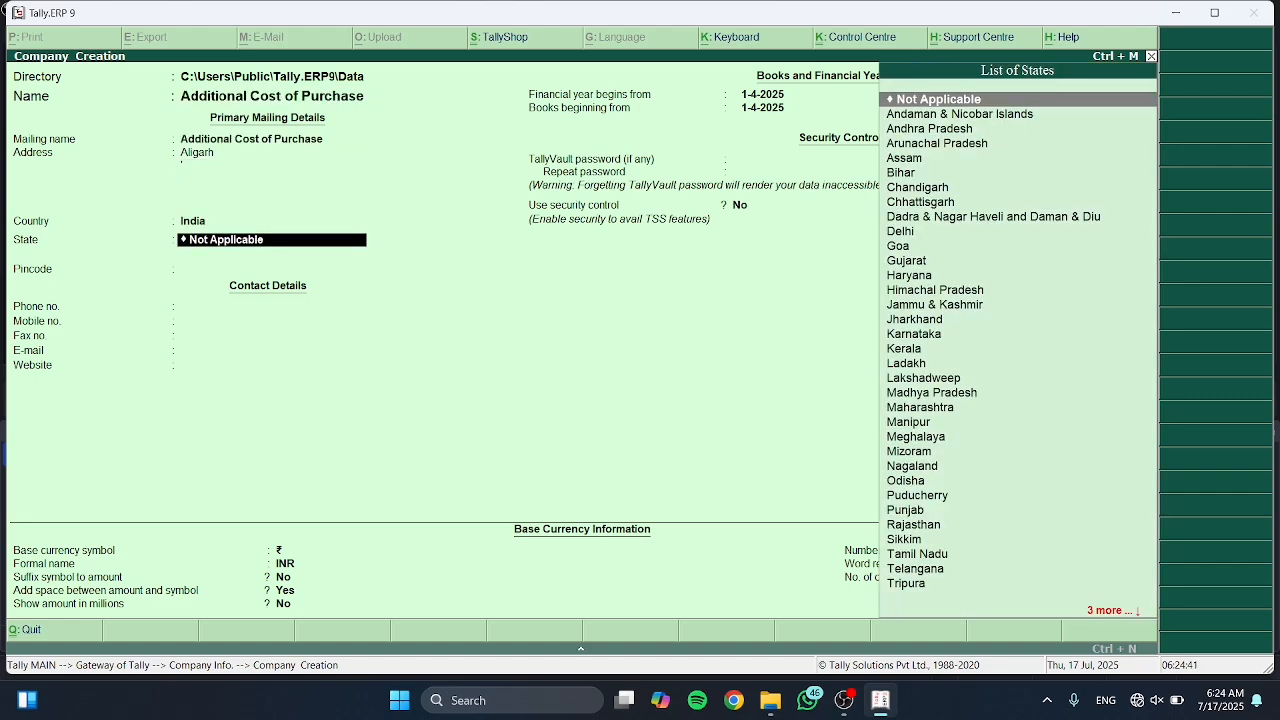
{"action": "type", "text": "u"}
{"action": "key", "text": "Down"}
{"action": "key", "text": "Down"}
{"action": "key", "text": "Return"}
Accept the default contact, financial year, security and base currency settings and save the new company.
{"action": "key", "text": "Return"}
{"action": "key", "text": "Return"}
{"action": "key", "text": "Return"}
{"action": "key", "text": "Return"}
{"action": "key", "text": "Return"}
{"action": "key", "text": "Return"}
{"action": "key", "text": "Return"}
{"action": "key", "text": "Return"}
{"action": "key", "text": "Return"}
{"action": "key", "text": "Return"}
{"action": "key", "text": "Return"}
{"action": "key", "text": "Return"}
{"action": "key", "text": "Return"}
{"action": "key", "text": "Return"}
{"action": "key", "text": "Return"}
{"action": "key", "text": "Return"}
{"action": "key", "text": "Return"}
{"action": "key", "text": "Return"}
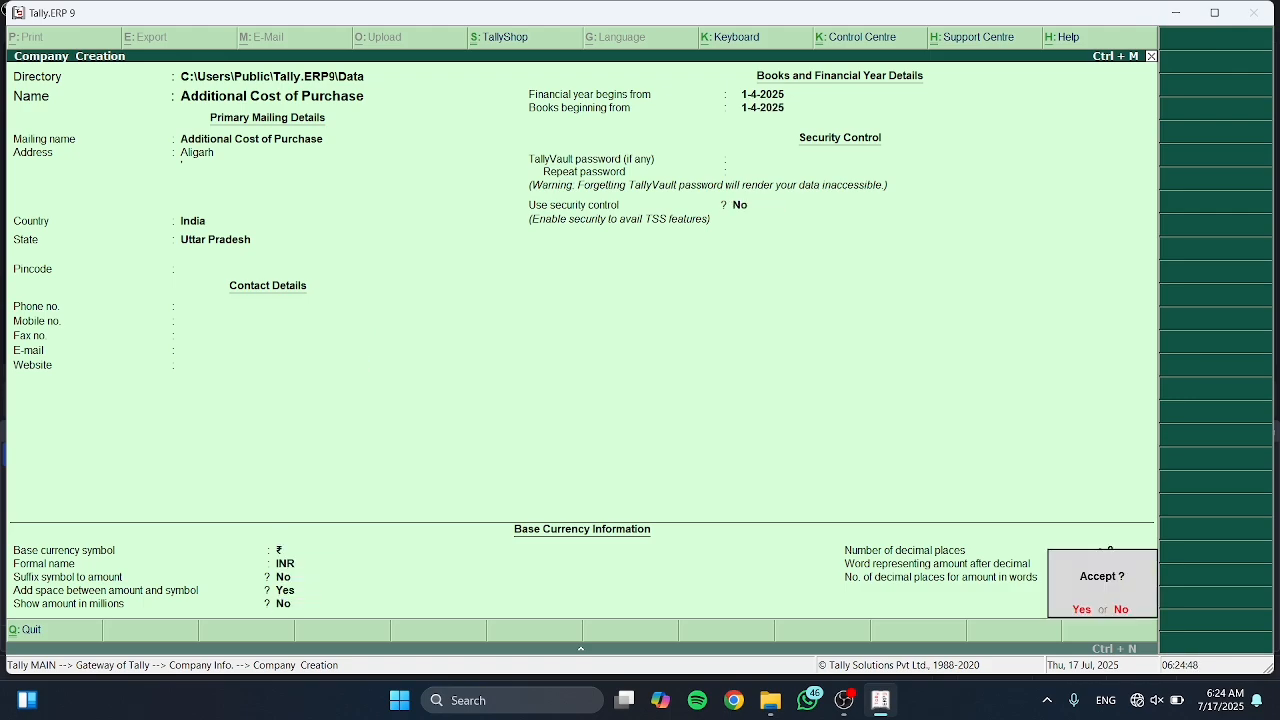
{"action": "key", "text": "Return"}
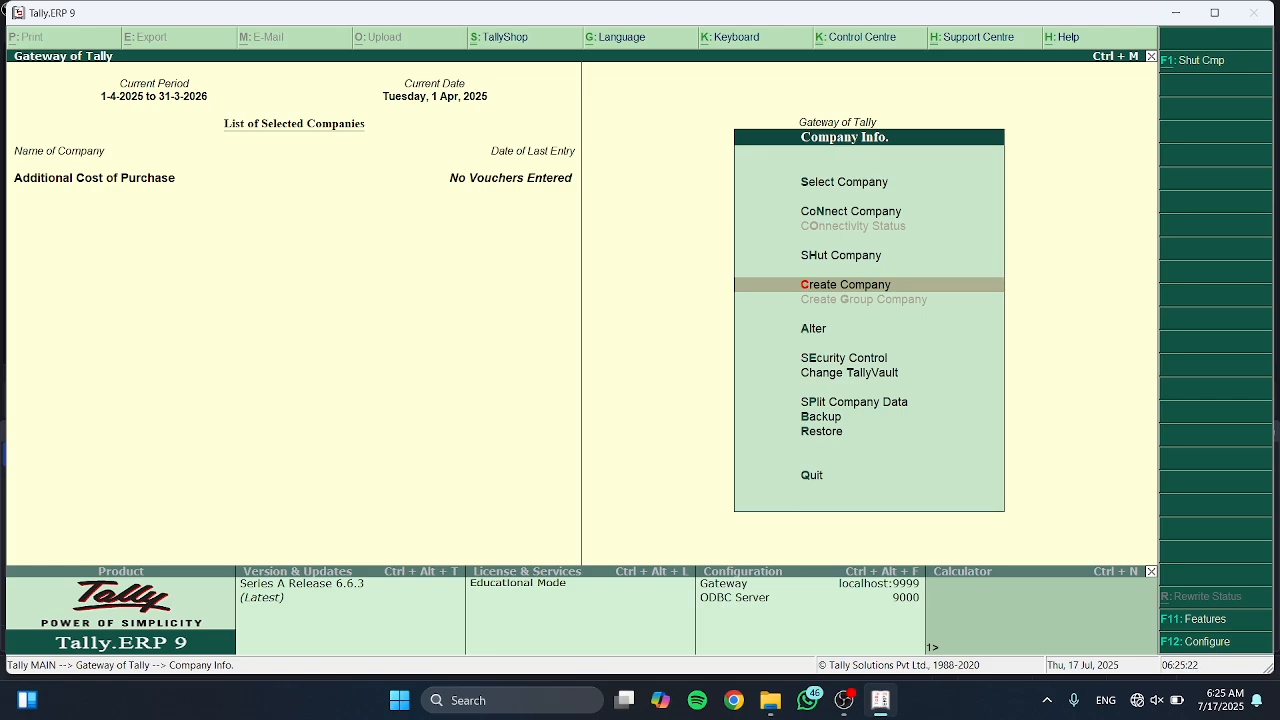
In the company's inventory features, enable debit and credit notes and record both in invoice mode.
{"action": "key", "text": "Escape"}
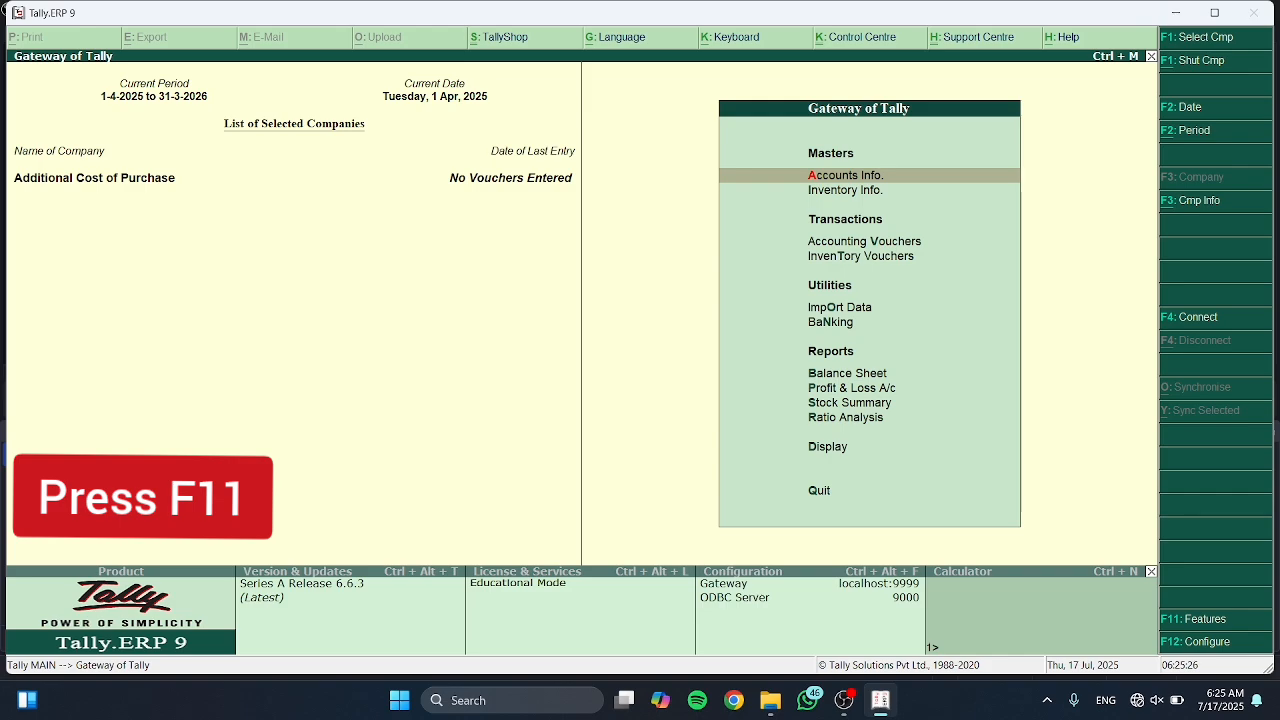
{"action": "key", "text": "F11"}
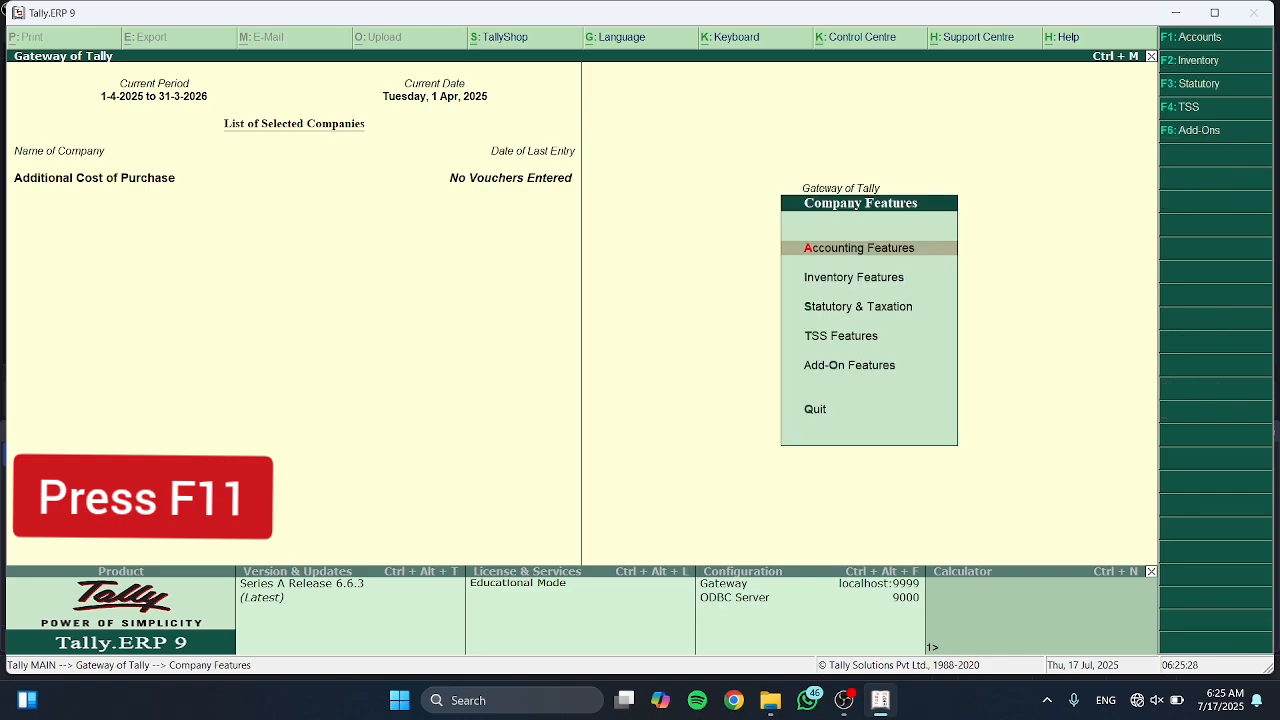
{"action": "key", "text": "Down"}
{"action": "key", "text": "Return"}
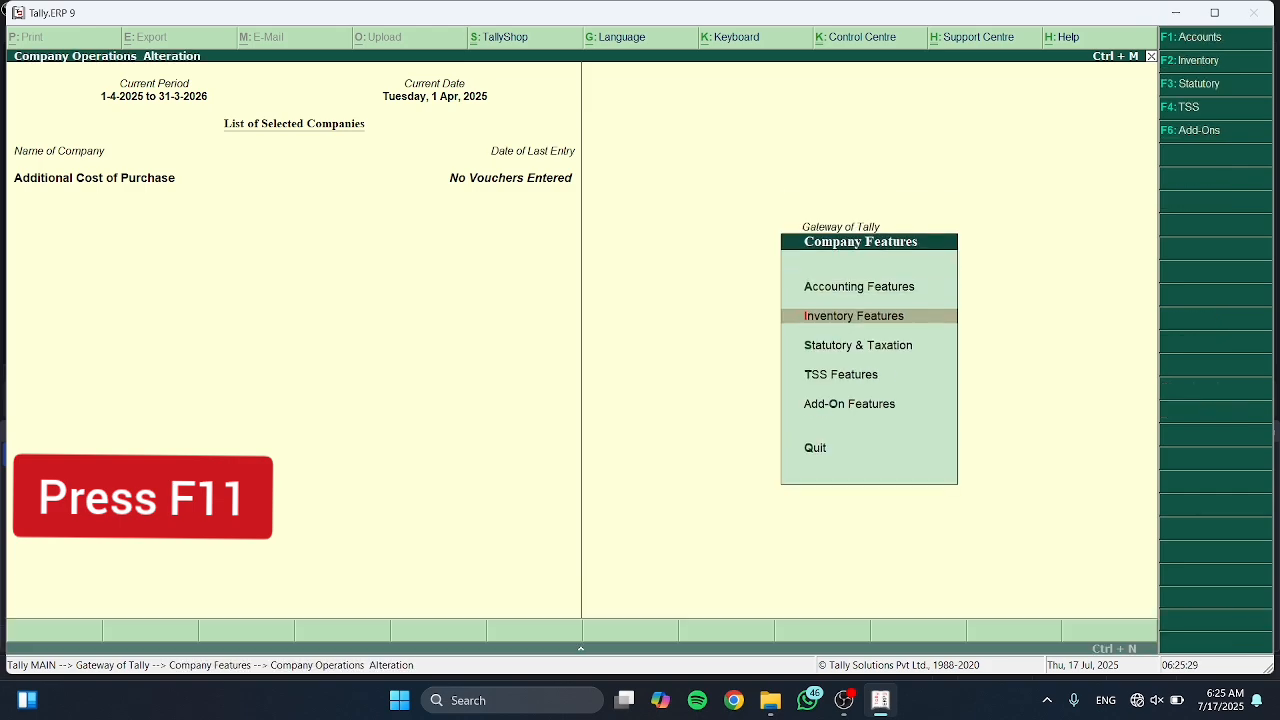
{"action": "key", "text": "Return"}
{"action": "key", "text": "Return"}
{"action": "key", "text": "Return"}
{"action": "key", "text": "Return"}
{"action": "key", "text": "Return"}
{"action": "key", "text": "Return"}
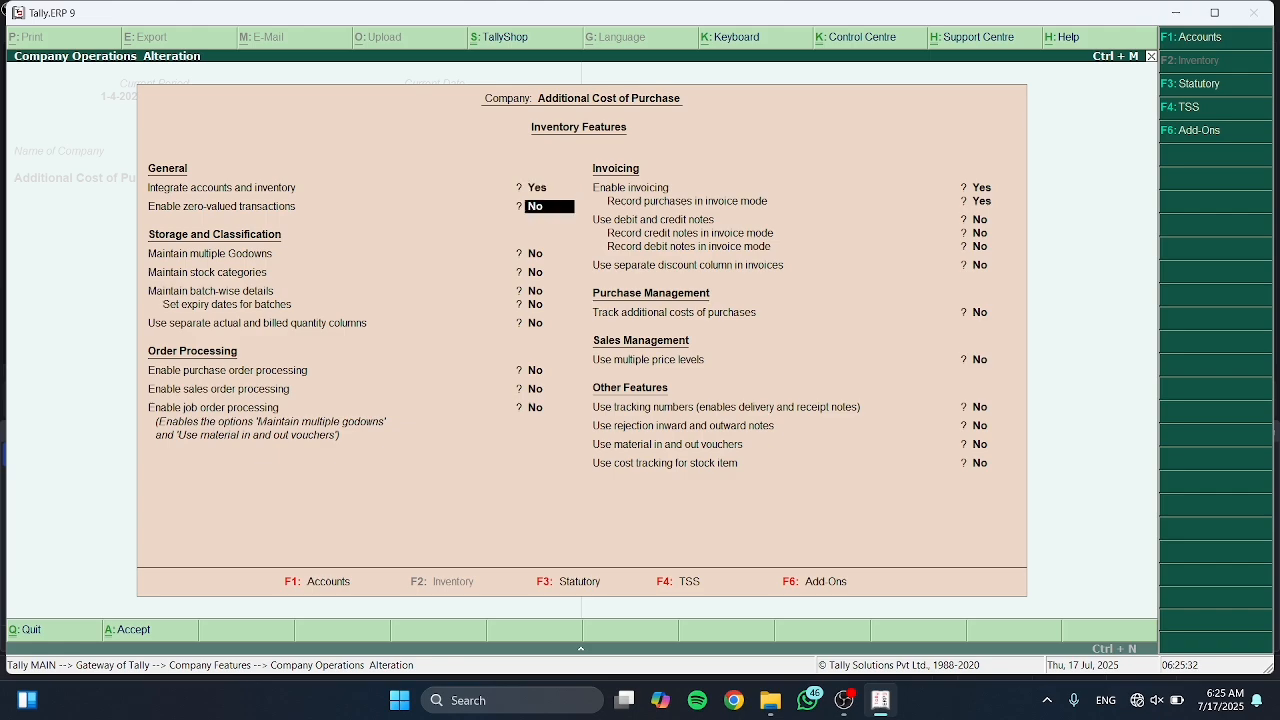
{"action": "key", "text": "Return"}
{"action": "key", "text": "Return"}
{"action": "key", "text": "Return"}
{"action": "key", "text": "Return"}
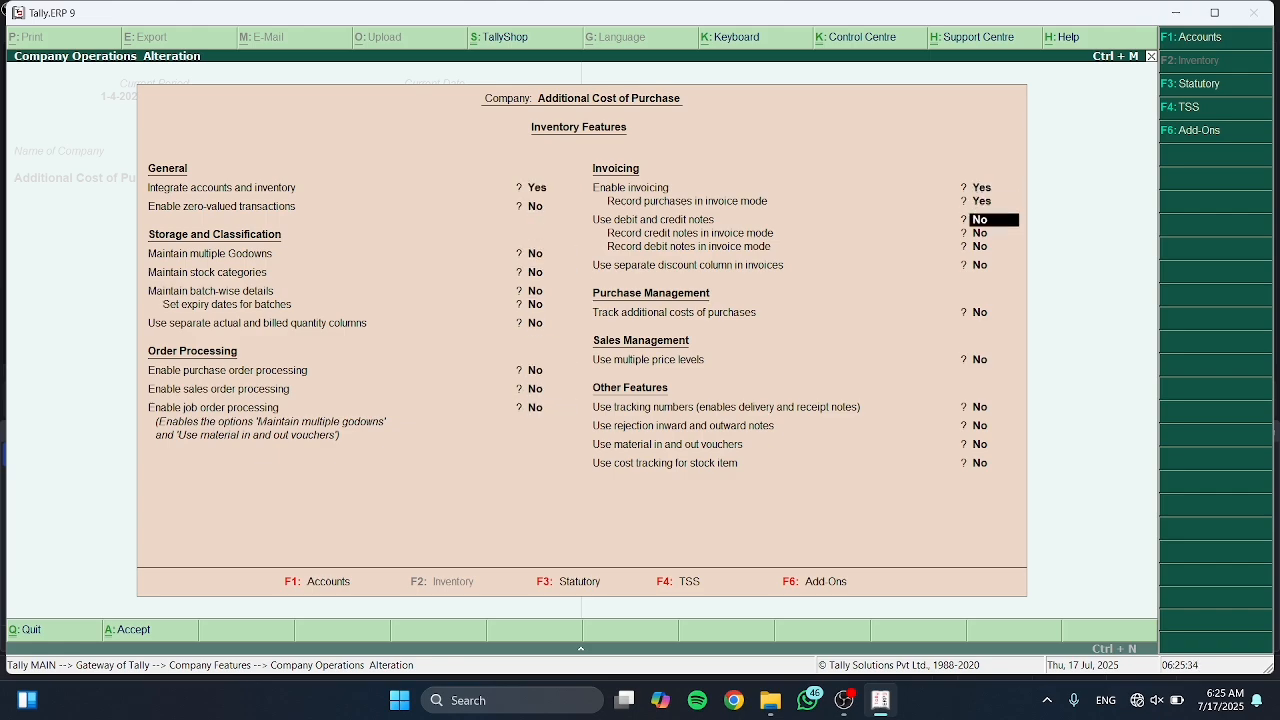
{"action": "type", "text": "y"}
{"action": "key", "text": "Return"}
{"action": "type", "text": "y"}
{"action": "key", "text": "Return"}
{"action": "type", "text": "y"}
{"action": "key", "text": "Return"}
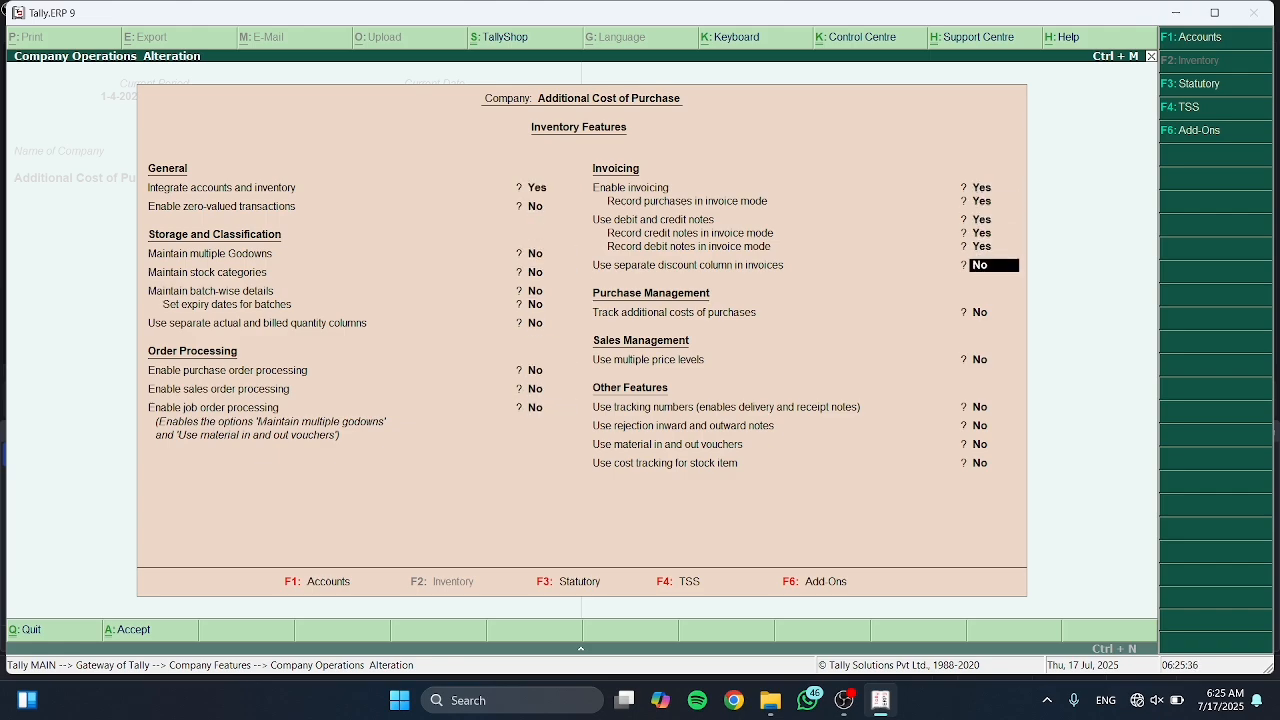
Enable tracking of additional costs of purchases and save the inventory features.
{"action": "key", "text": "Return"}
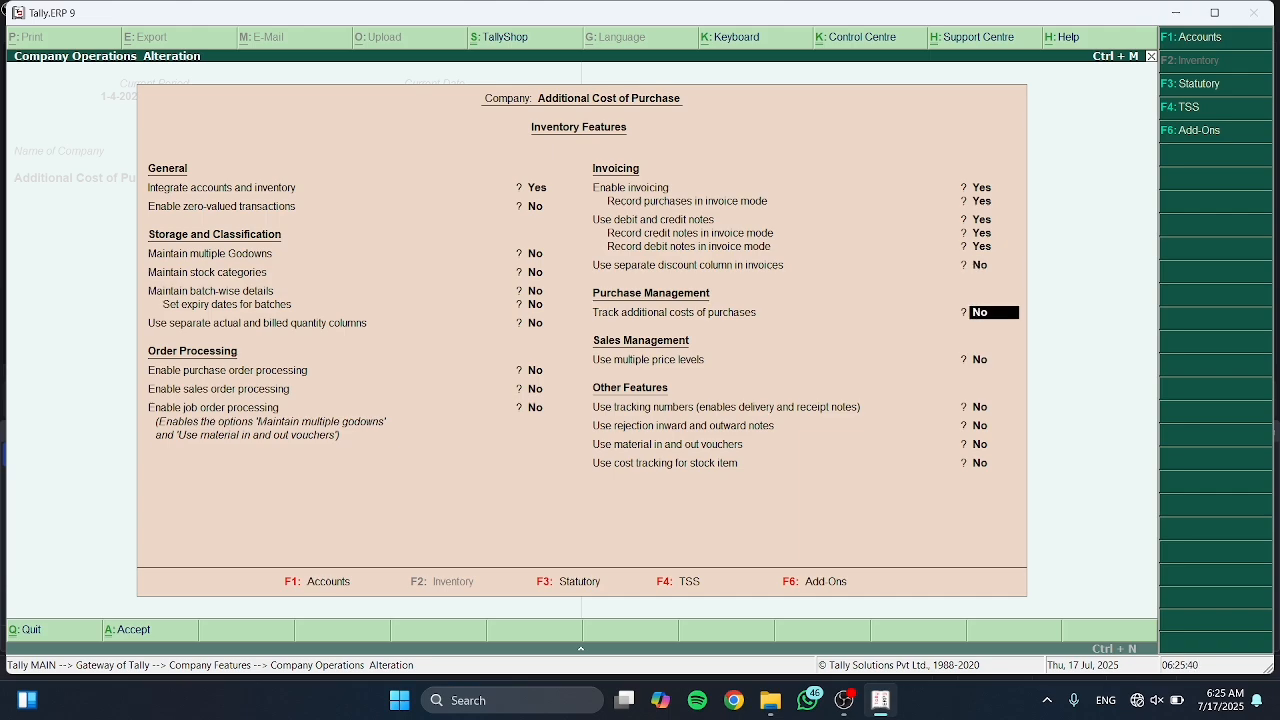
{"action": "type", "text": "y"}
{"action": "key", "text": "Return"}
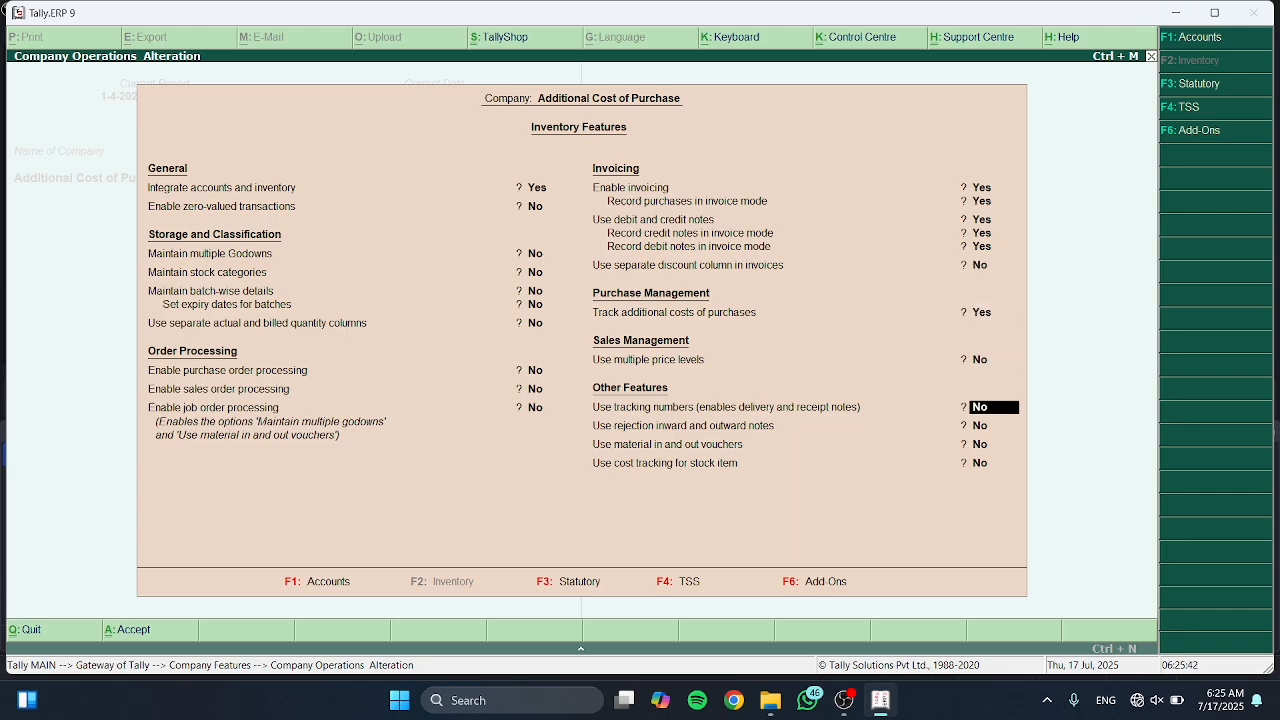
{"action": "key", "text": "Return"}
{"action": "key", "text": "Return"}
{"action": "key", "text": "Return"}
{"action": "key", "text": "Return"}
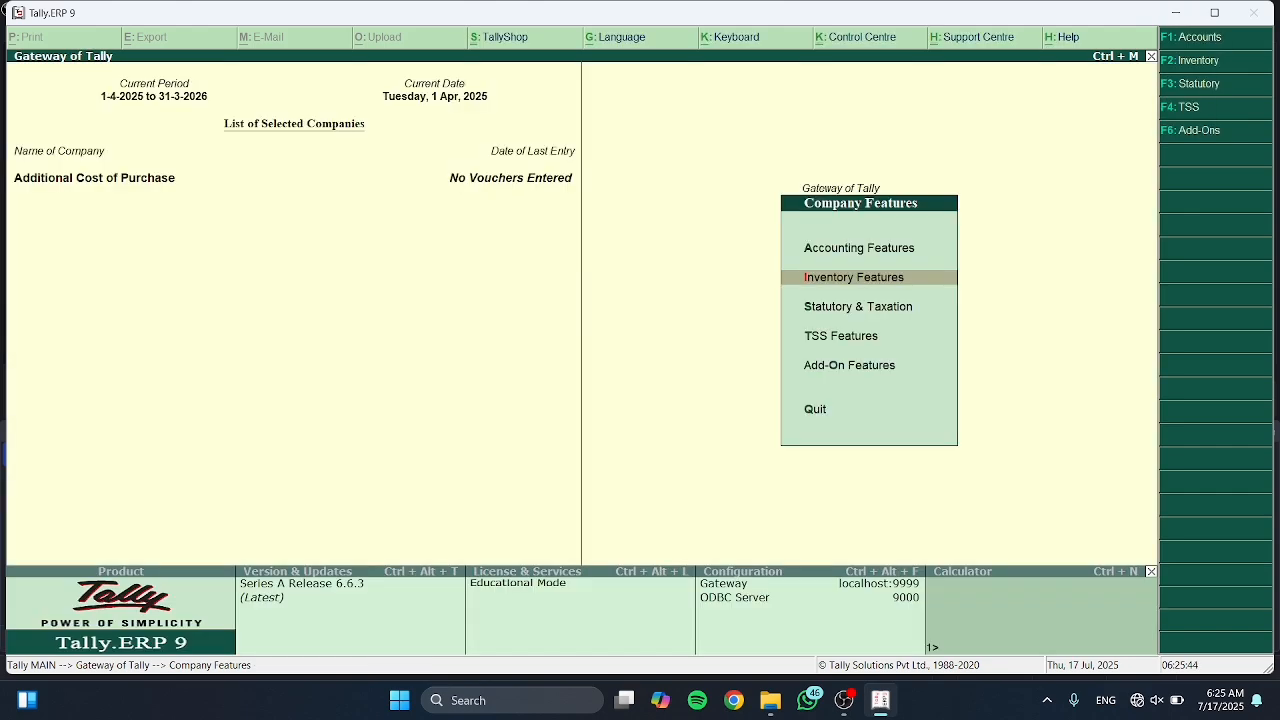
Enable Goods and Services Tax in the company's statutory features and open its GST details for alteration.
{"action": "key", "text": "Down"}
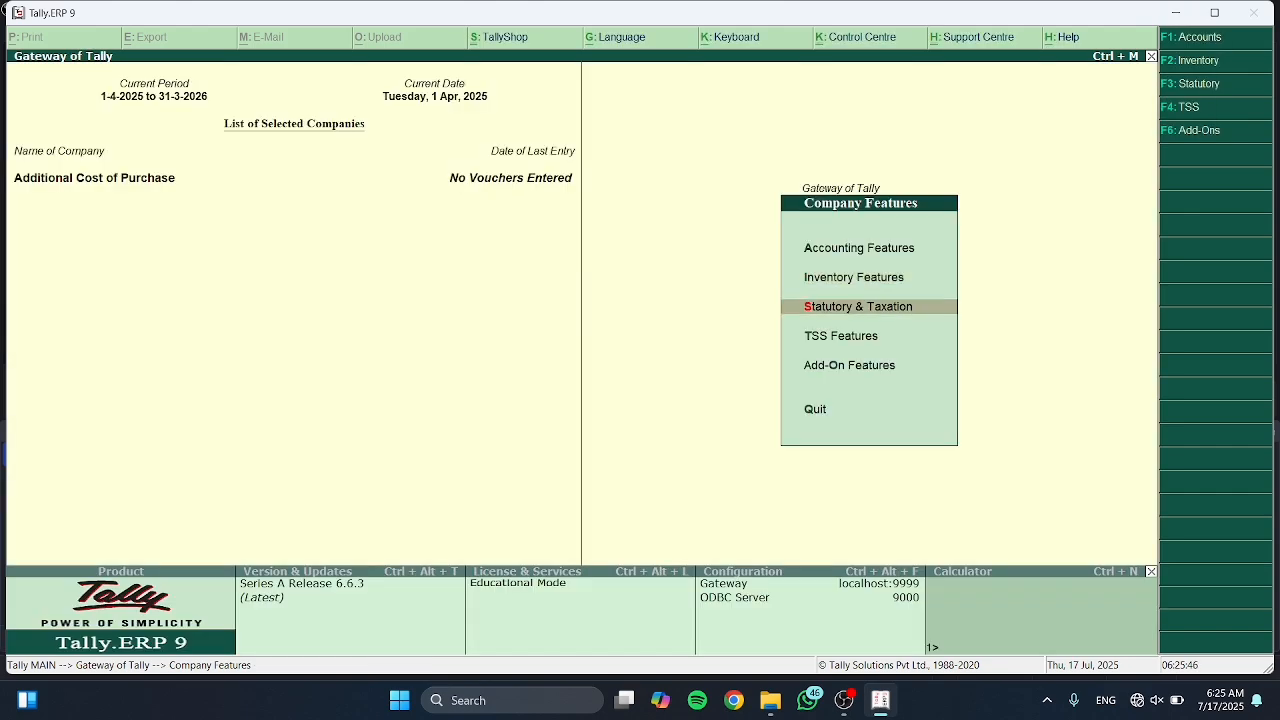
{"action": "key", "text": "Return"}
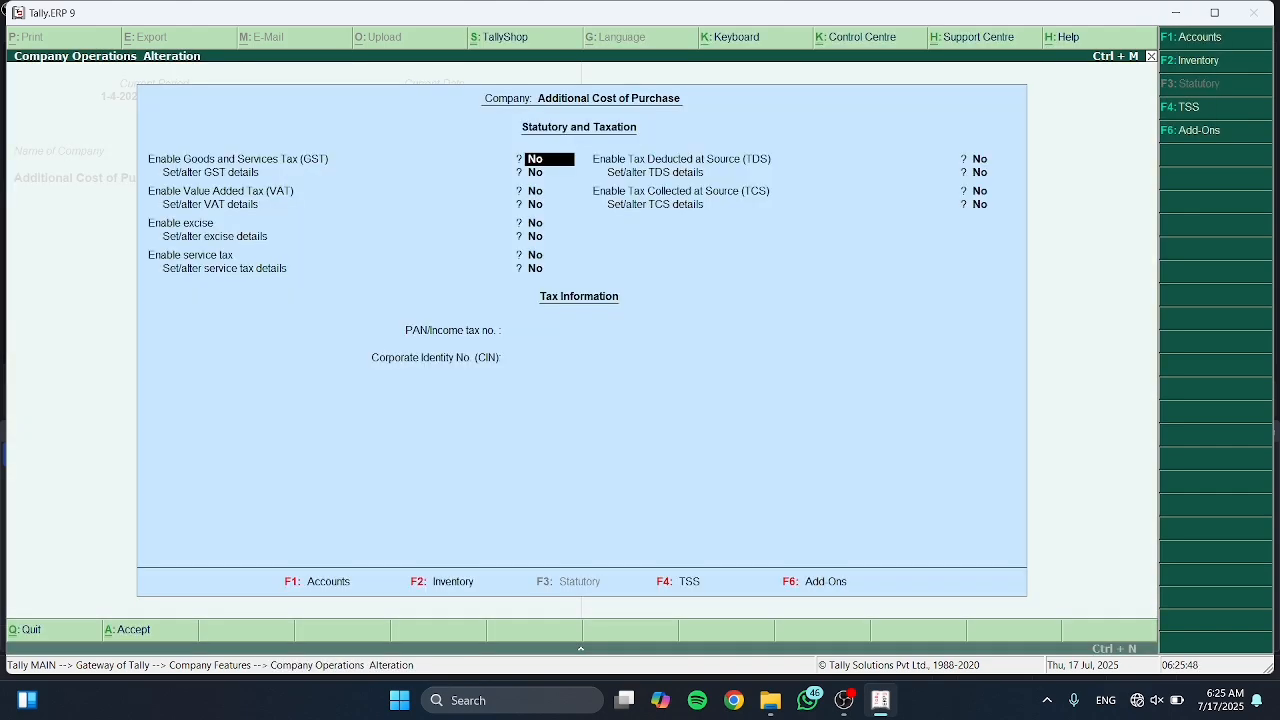
{"action": "key", "text": "y"}
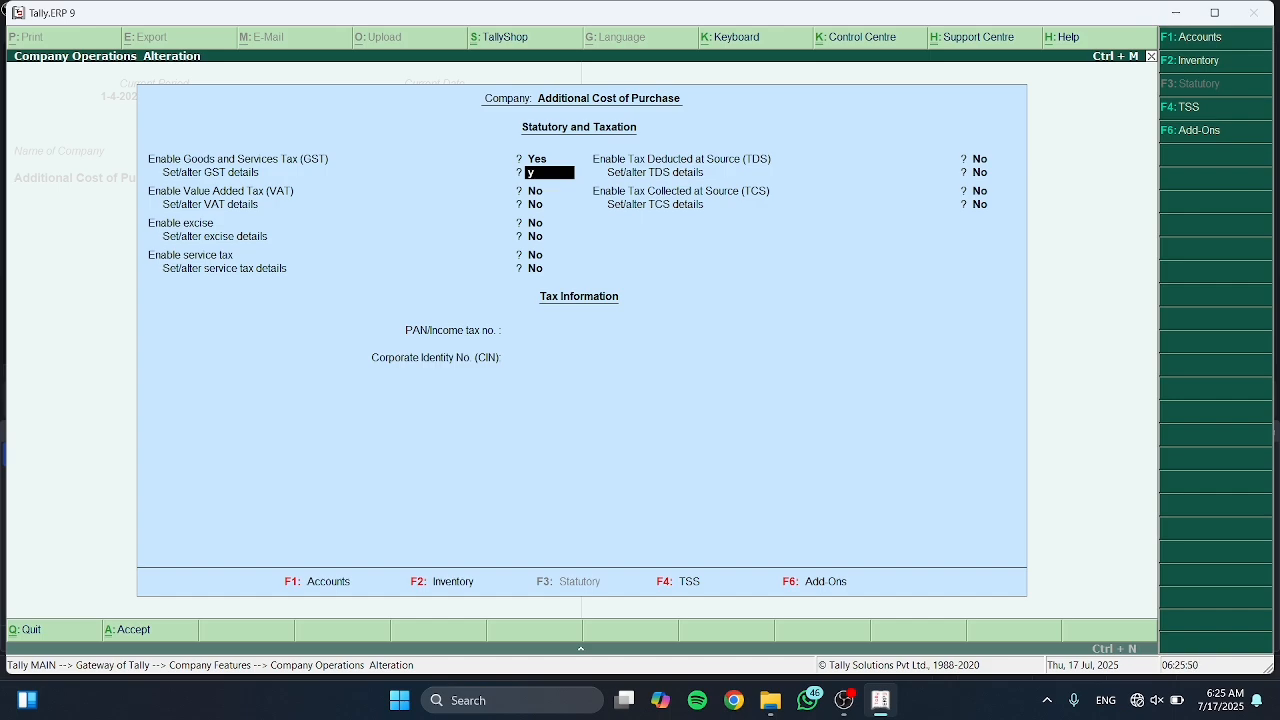
{"action": "key", "text": "y"}
{"action": "key", "text": "Return"}
{"action": "key", "text": "Return"}
{"action": "key", "text": "Return"}
{"action": "key", "text": "Return"}
{"action": "key", "text": "Return"}
{"action": "key", "text": "Return"}
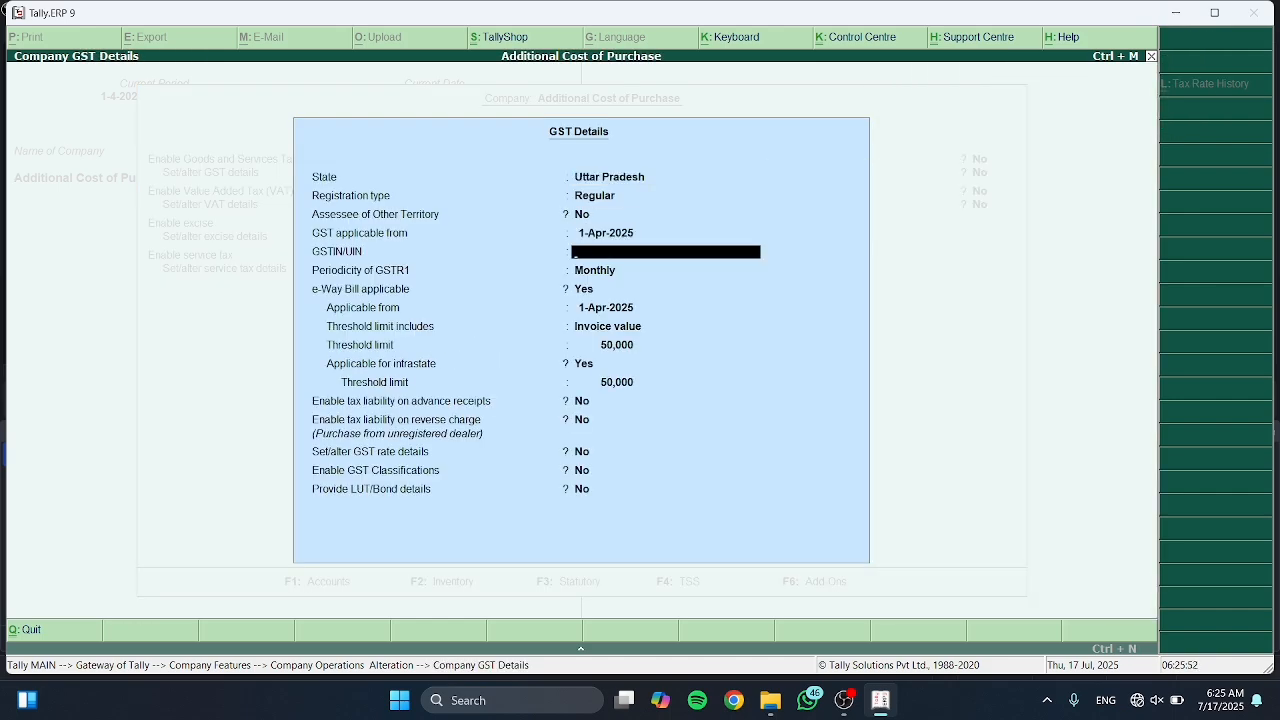
Enable GST classifications in the company's GST details, leave the GSTIN/UIN blank, and accept the details.
{"action": "key", "text": "Return"}
{"action": "key", "text": "Return"}
{"action": "key", "text": "Return"}
{"action": "key", "text": "Return"}
{"action": "key", "text": "Return"}
{"action": "key", "text": "Return"}
{"action": "key", "text": "Return"}
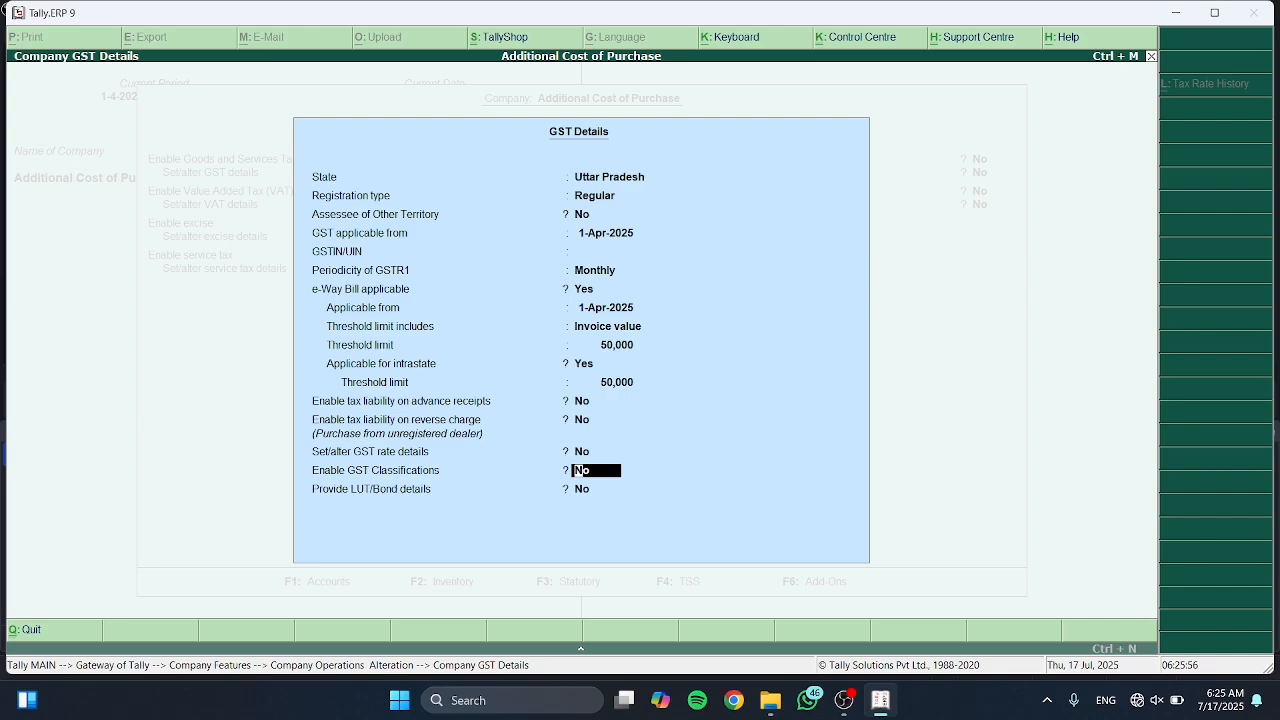
{"action": "type", "text": "y"}
{"action": "key", "text": "Return"}
{"action": "key", "text": "Return"}
{"action": "key", "text": "Return"}
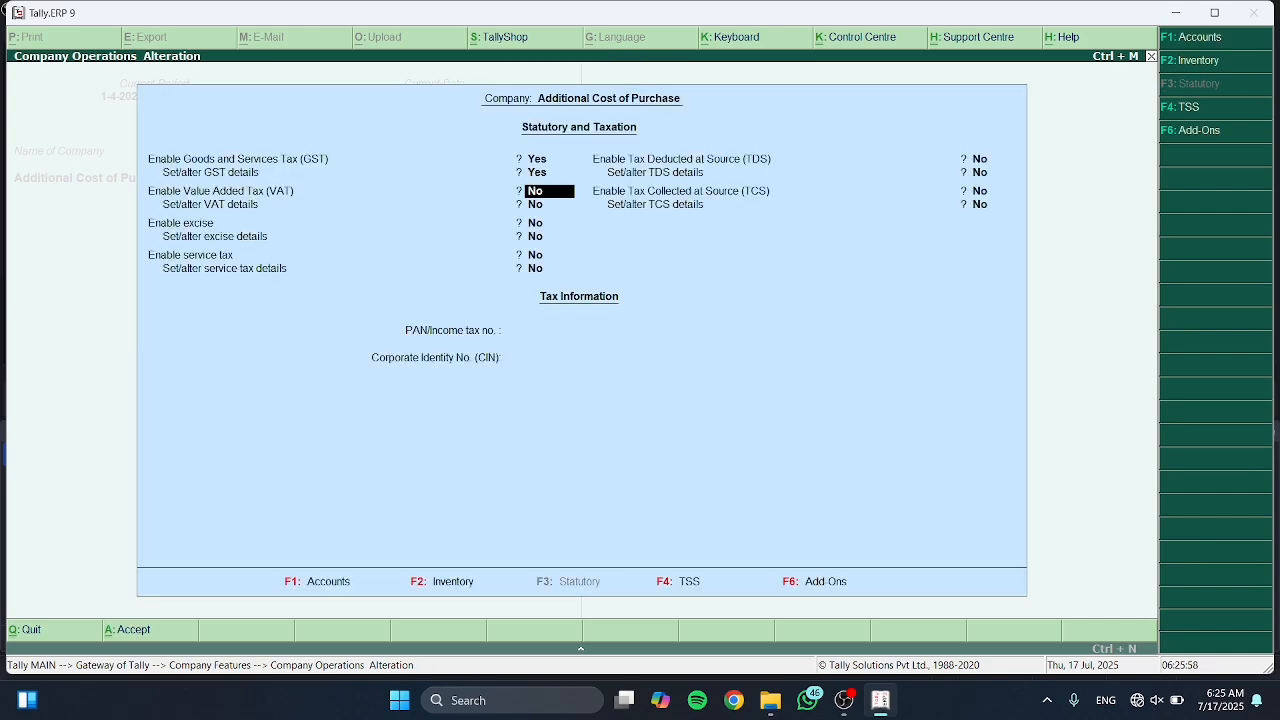
Save the statutory and taxation features with the remaining taxes disabled and return to the Gateway of Tally.
{"action": "key", "text": "Return"}
{"action": "key", "text": "Return"}
{"action": "key", "text": "Return"}
{"action": "key", "text": "Return"}
{"action": "key", "text": "Return"}
{"action": "key", "text": "Return"}
{"action": "key", "text": "Return"}
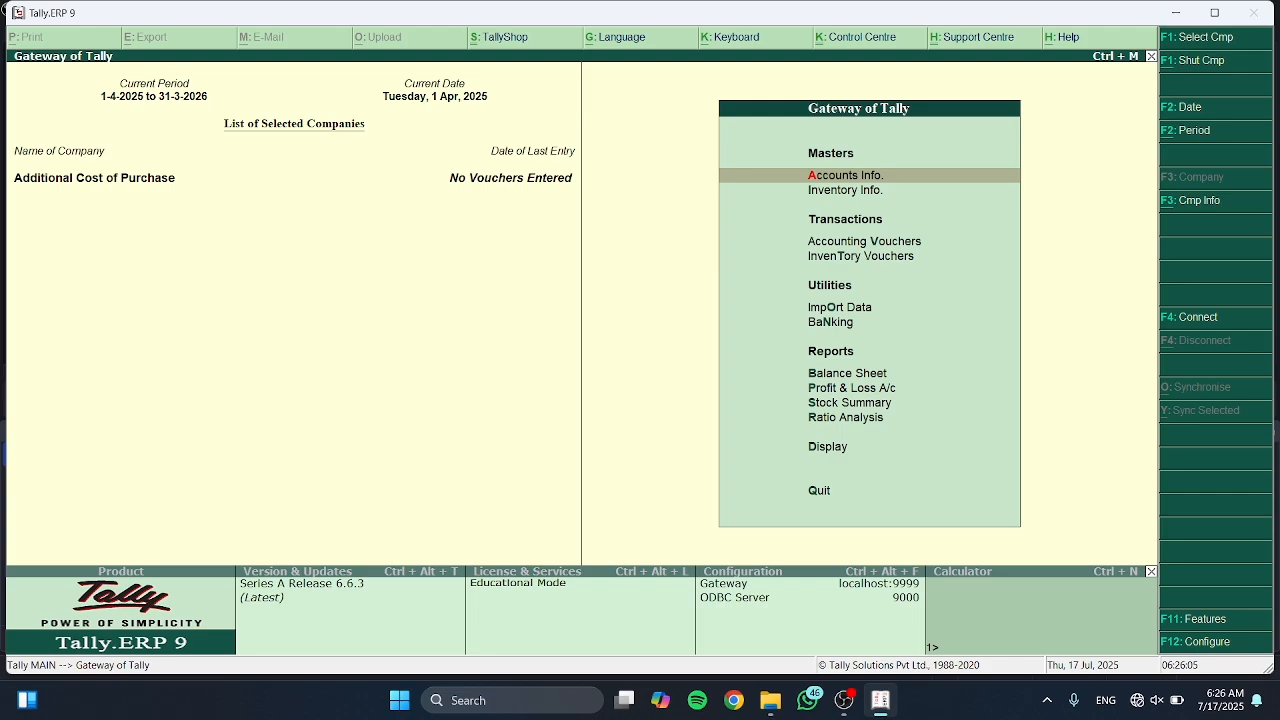
Start a new single ledger named "Purchase A/c" under the Purchase Accounts group.
{"action": "key", "text": "Return"}
{"action": "key", "text": "Down"}
{"action": "key", "text": "Return"}
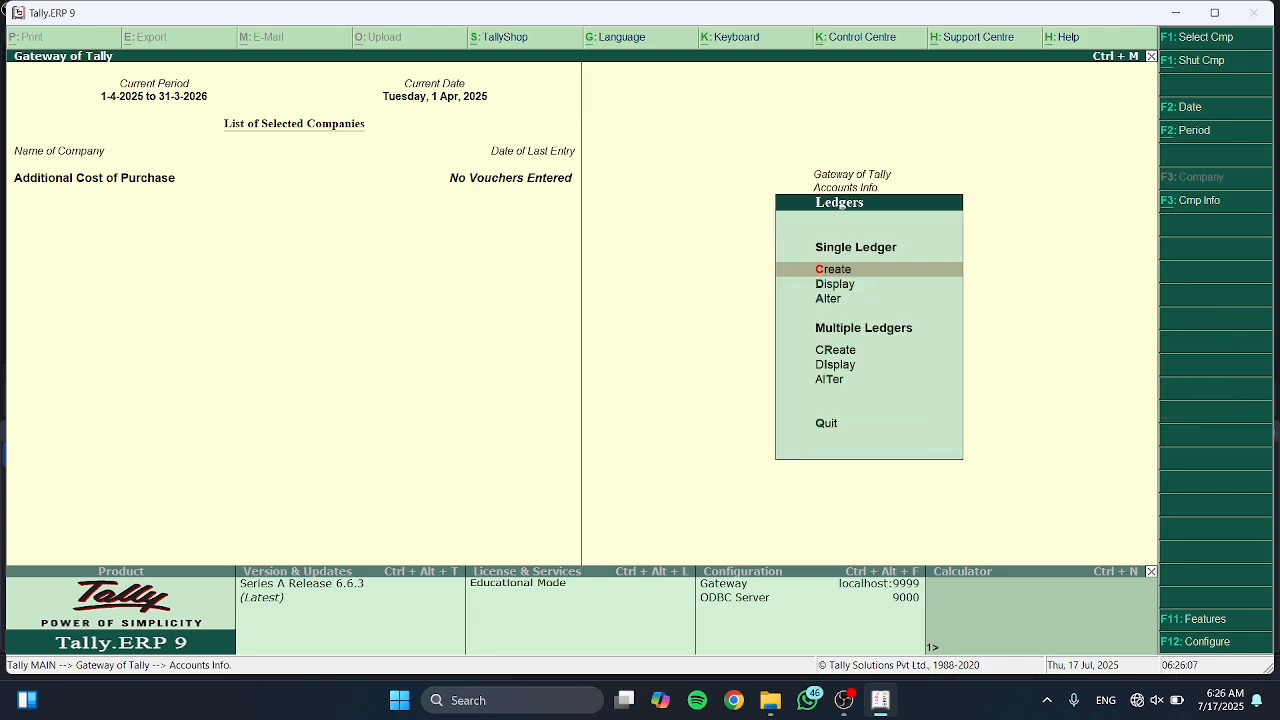
{"action": "key", "text": "Return"}
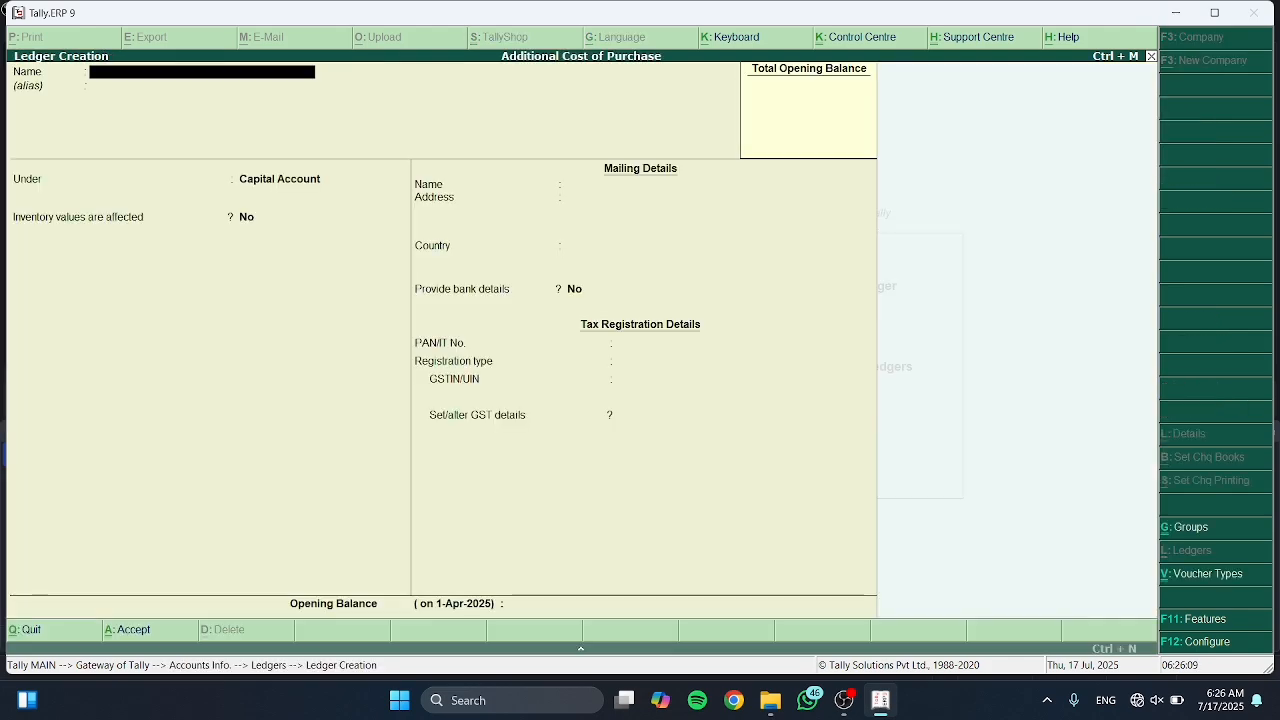
{"action": "type", "text": "Purc"}
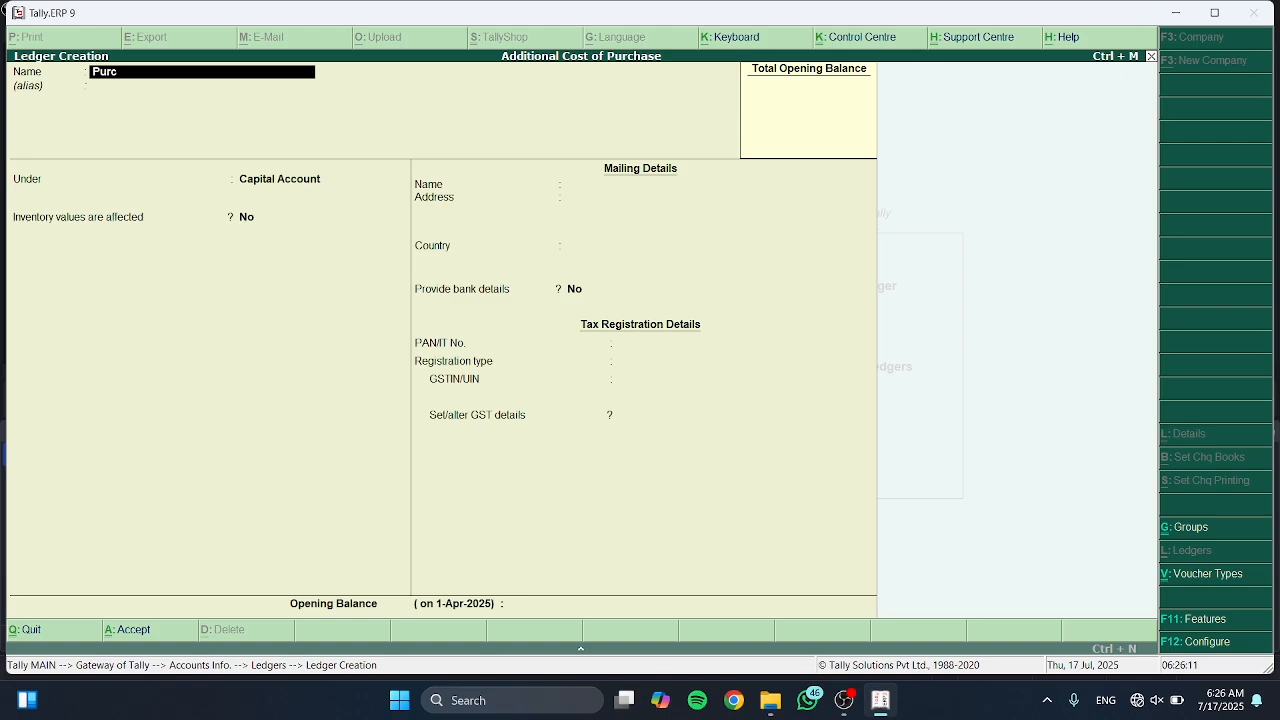
{"action": "type", "text": "ahs"}
{"action": "key", "text": "BackSpace"}
{"action": "key", "text": "BackSpace"}
{"action": "type", "text": "hase a/c"}
{"action": "key", "text": "Return"}
{"action": "type", "text": "Pur"}
{"action": "key", "text": "Return"}
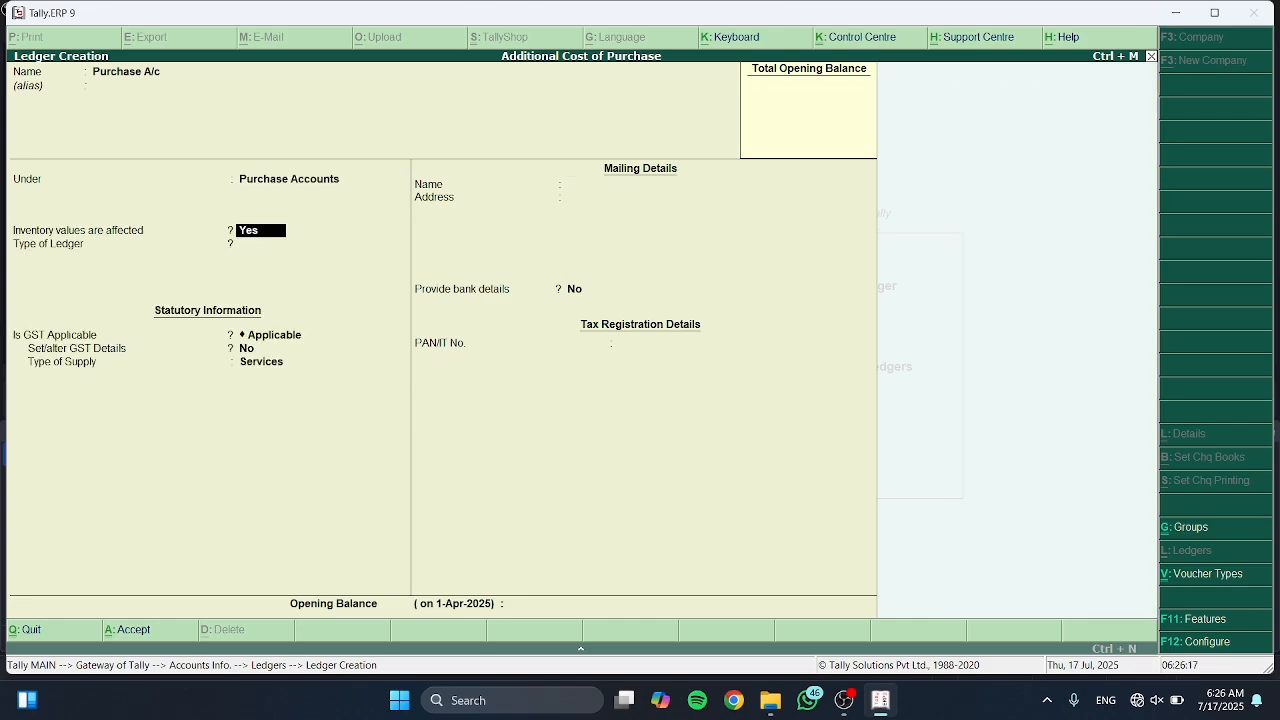
Keep inventory values affected and GST applicable, set the purchase ledger's type of supply to Goods, and save it.
{"action": "key", "text": "Return"}
{"action": "key", "text": "Return"}
{"action": "key", "text": "Return"}
{"action": "key", "text": "Return"}
{"action": "key", "text": "Up"}
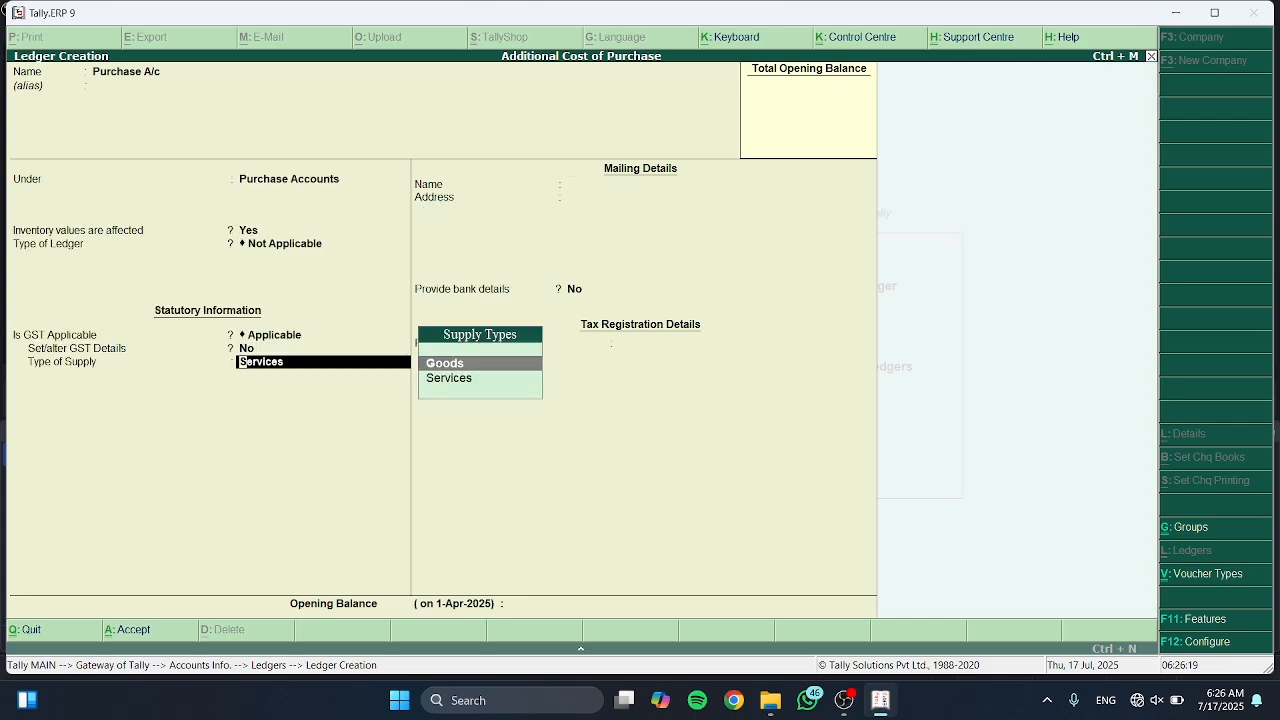
{"action": "key", "text": "Return"}
{"action": "key", "text": "Return"}
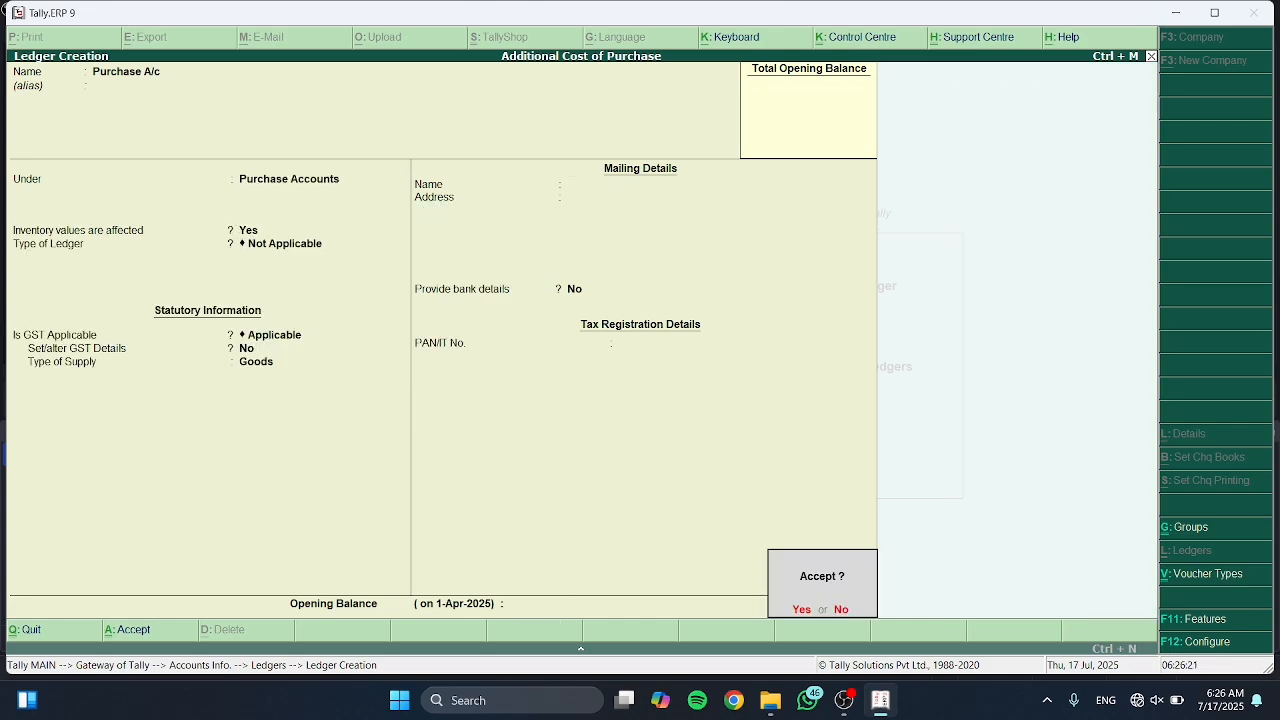
{"action": "key", "text": "Return"}
Start a new ledger named "Sales A/c" under the Sales Accounts group.
{"action": "type", "text": "Sales"}
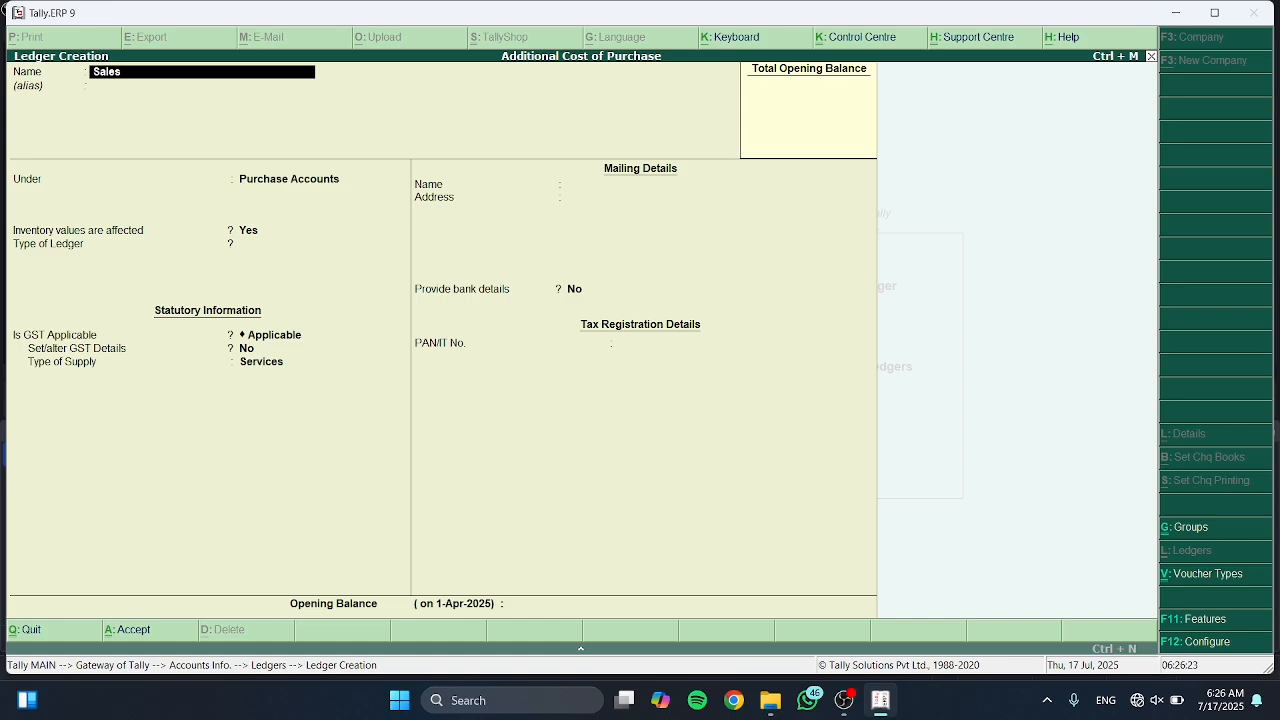
{"action": "type", "text": " A/c"}
{"action": "key", "text": "Return"}
{"action": "key", "text": "Return"}
{"action": "type", "text": "Sa"}
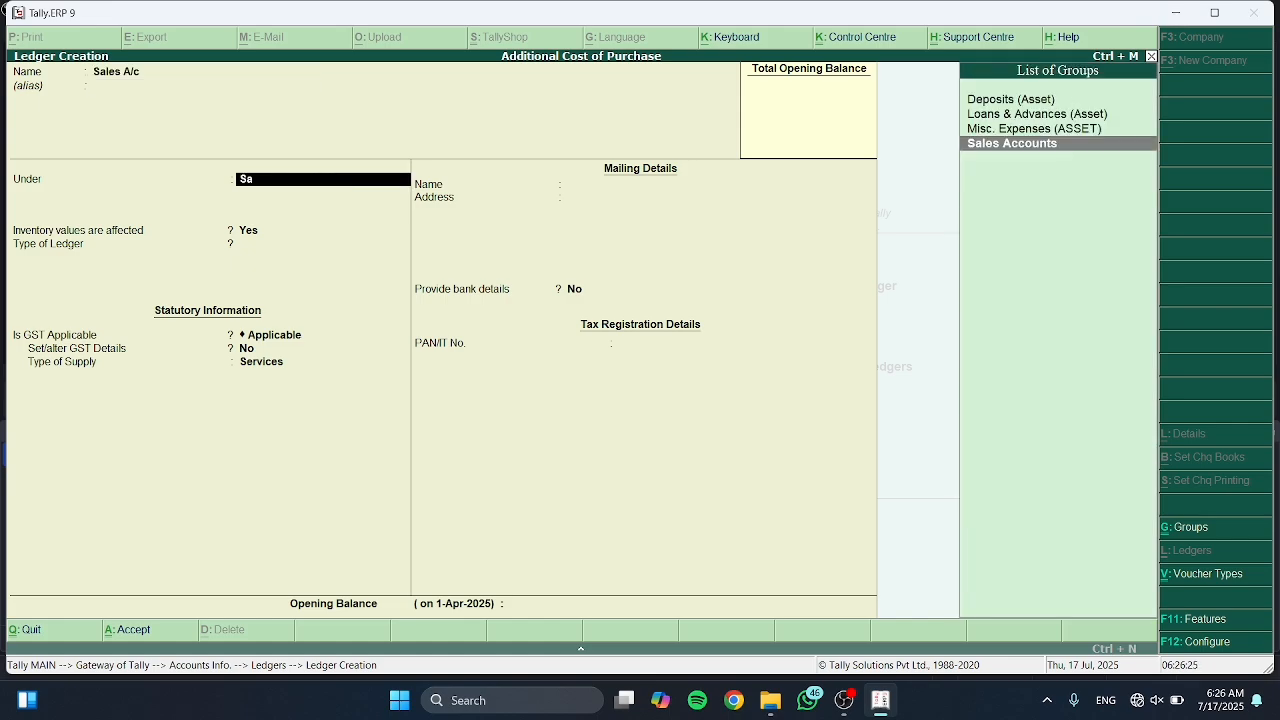
{"action": "key", "text": "Return"}
Set the sales ledger's type of supply to Goods, keeping GST applicable, and save it.
{"action": "key", "text": "Return"}
{"action": "key", "text": "Return"}
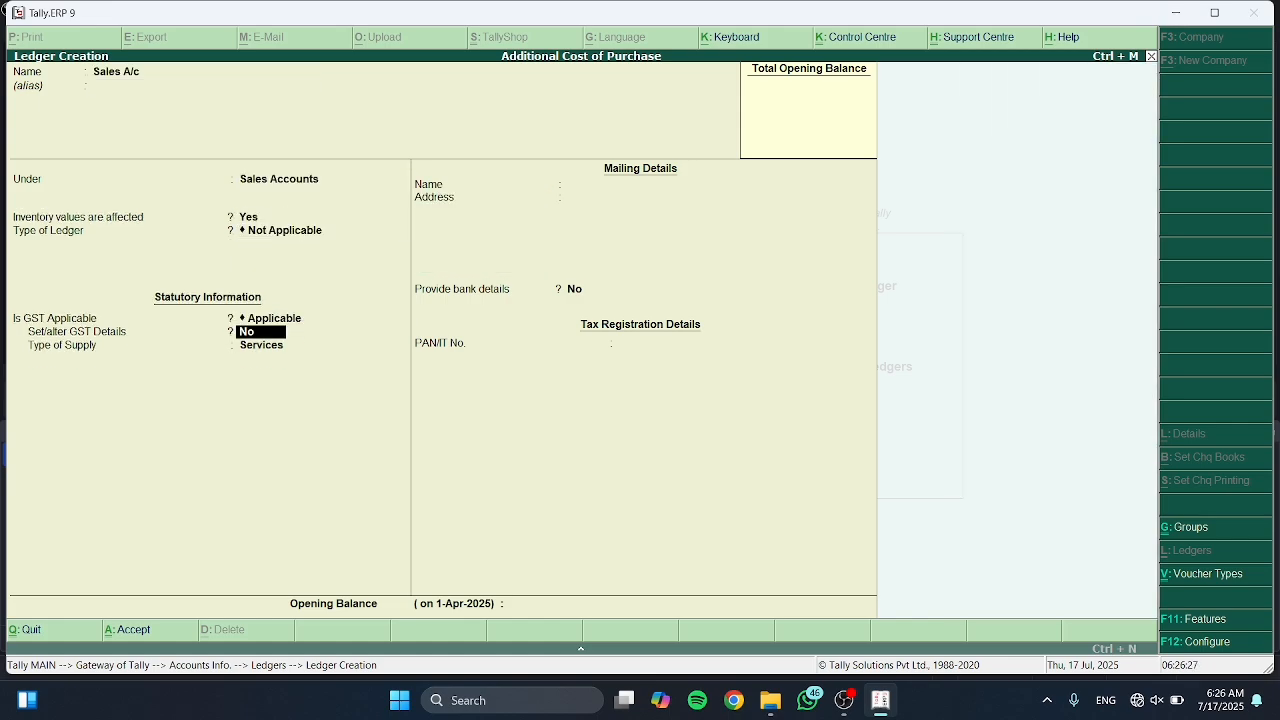
{"action": "key", "text": "Return"}
{"action": "key", "text": "Up"}
{"action": "key", "text": "Return"}
{"action": "key", "text": "Return"}
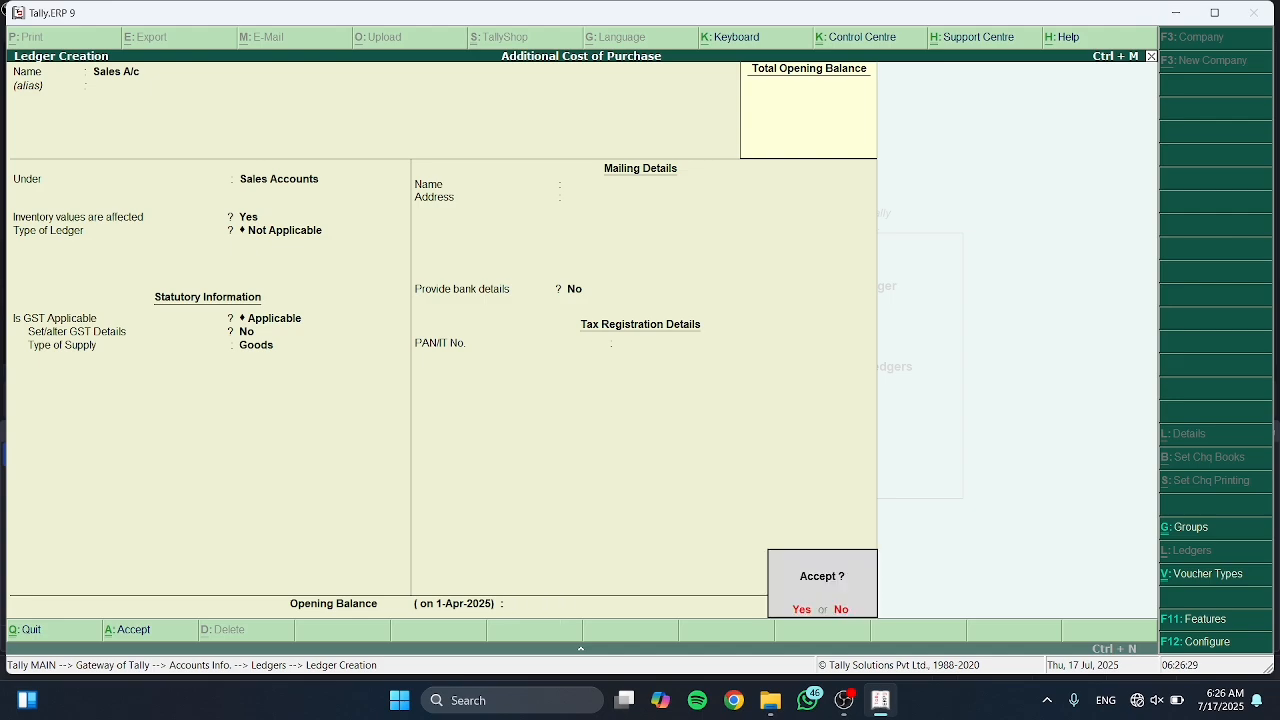
{"action": "key", "text": "Return"}
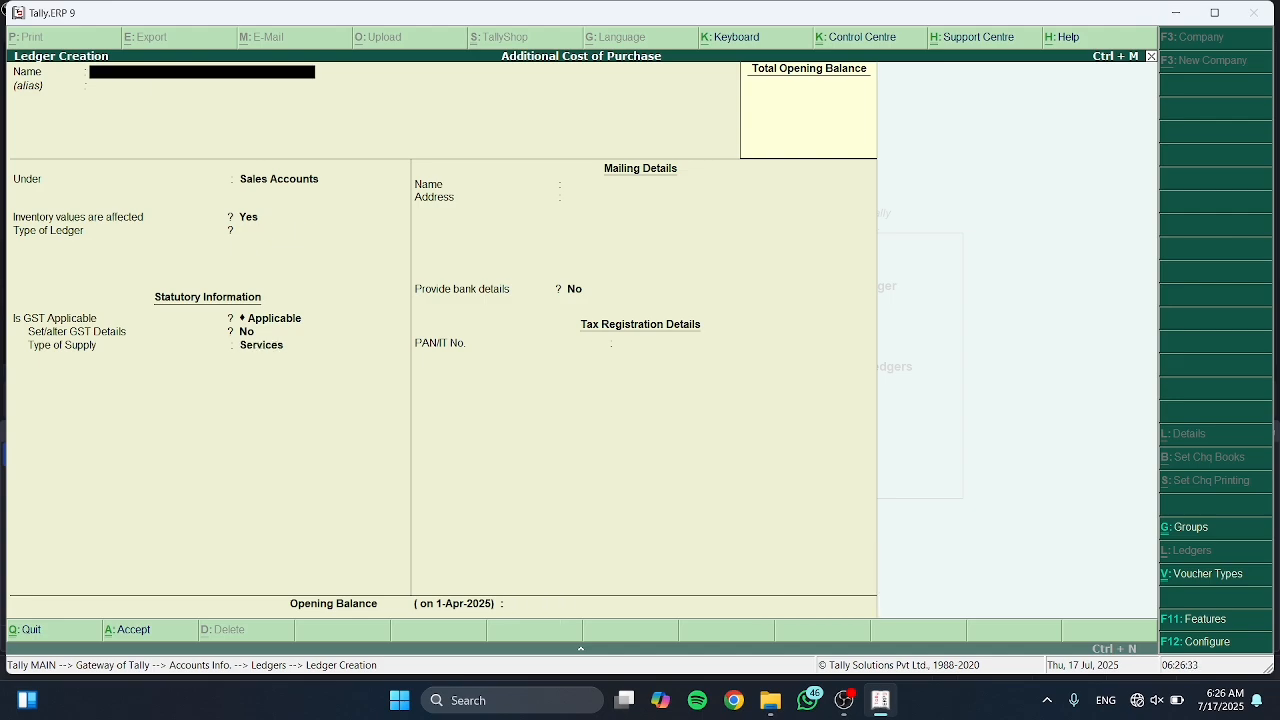
Start a new ledger named "Tax on Purchase" under the Purchase Accounts group.
{"action": "type", "text": "Tax on Purchase"}
{"action": "key", "text": "Return"}
{"action": "key", "text": "Return"}
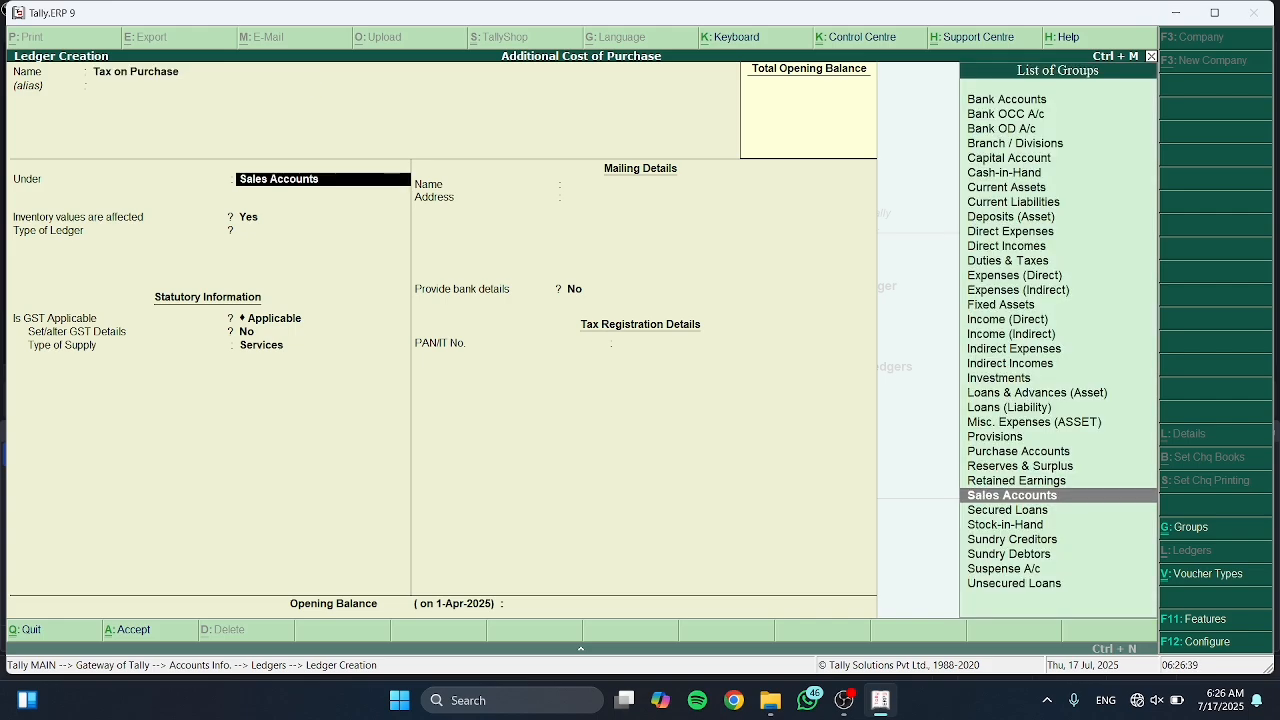
{"action": "type", "text": "Pur"}
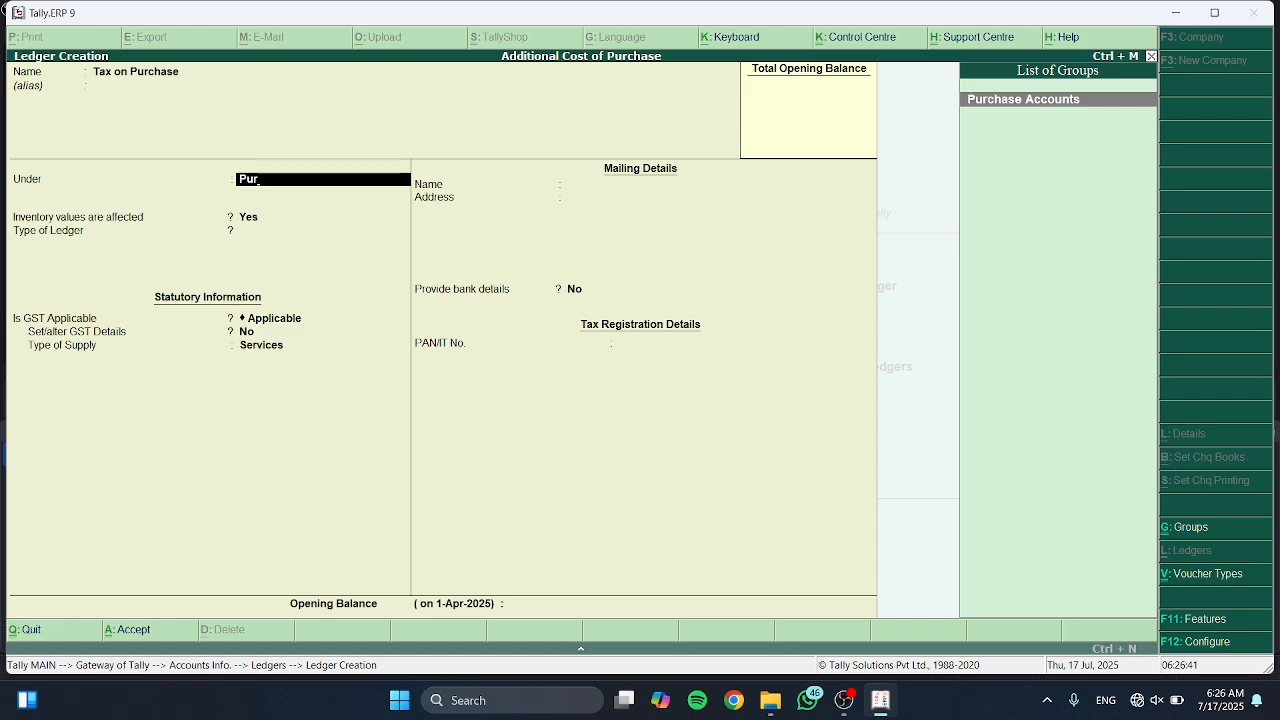
{"action": "key", "text": "Return"}
Keep inventory values affected and GST applicable for the purchase tax ledger, set its type of supply to Goods, and save it.
{"action": "key", "text": "Return"}
{"action": "key", "text": "Return"}
{"action": "key", "text": "Return"}
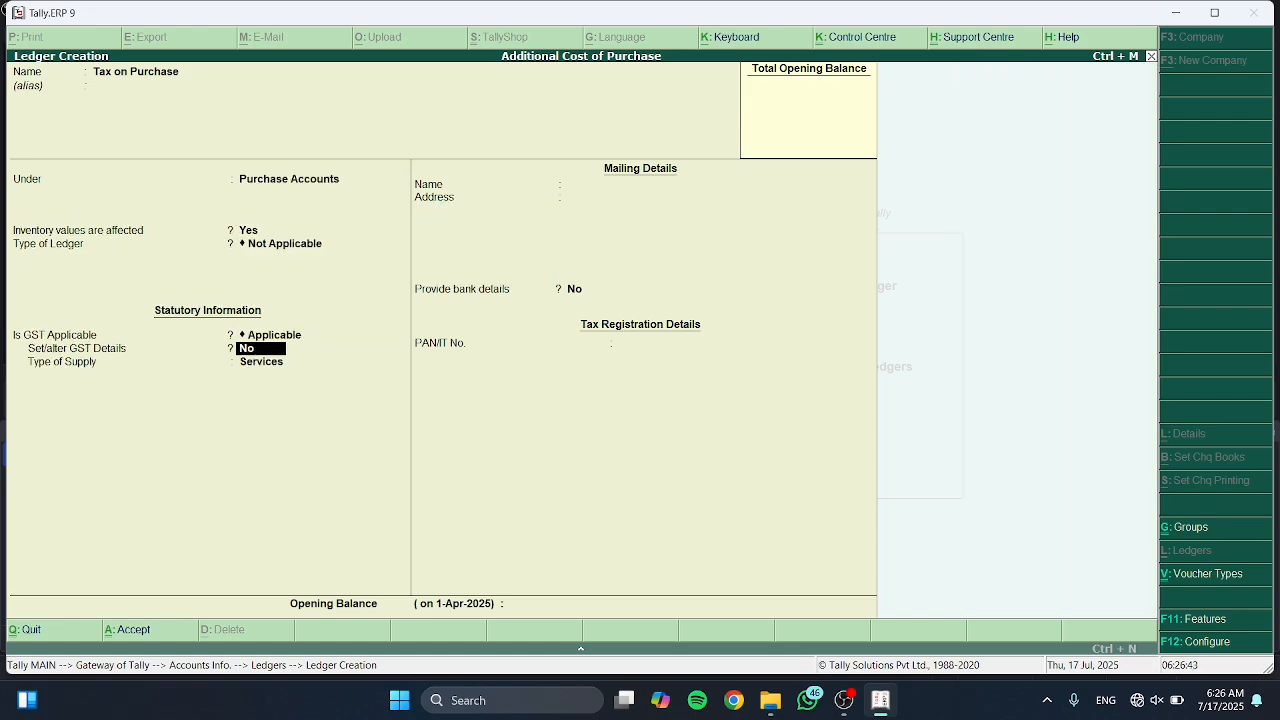
{"action": "key", "text": "Return"}
{"action": "key", "text": "Up"}
{"action": "key", "text": "Return"}
{"action": "key", "text": "Return"}
{"action": "key", "text": "Return"}
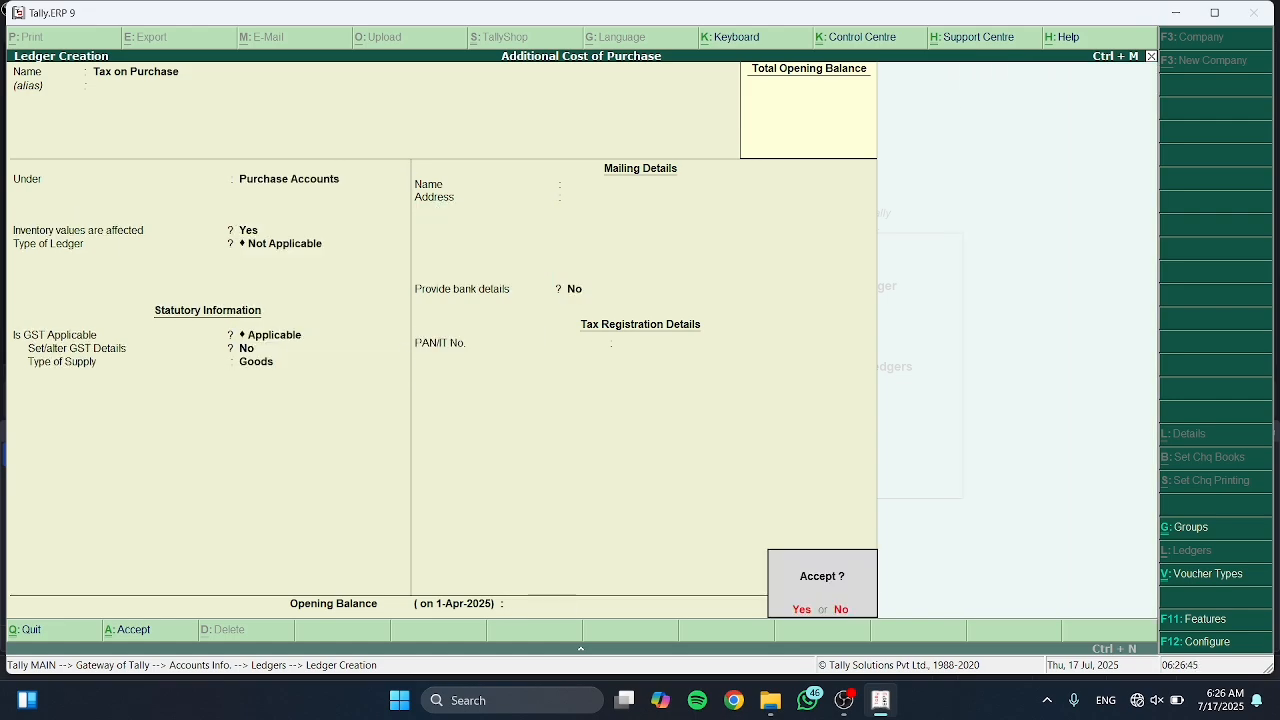
{"action": "key", "text": "Return"}
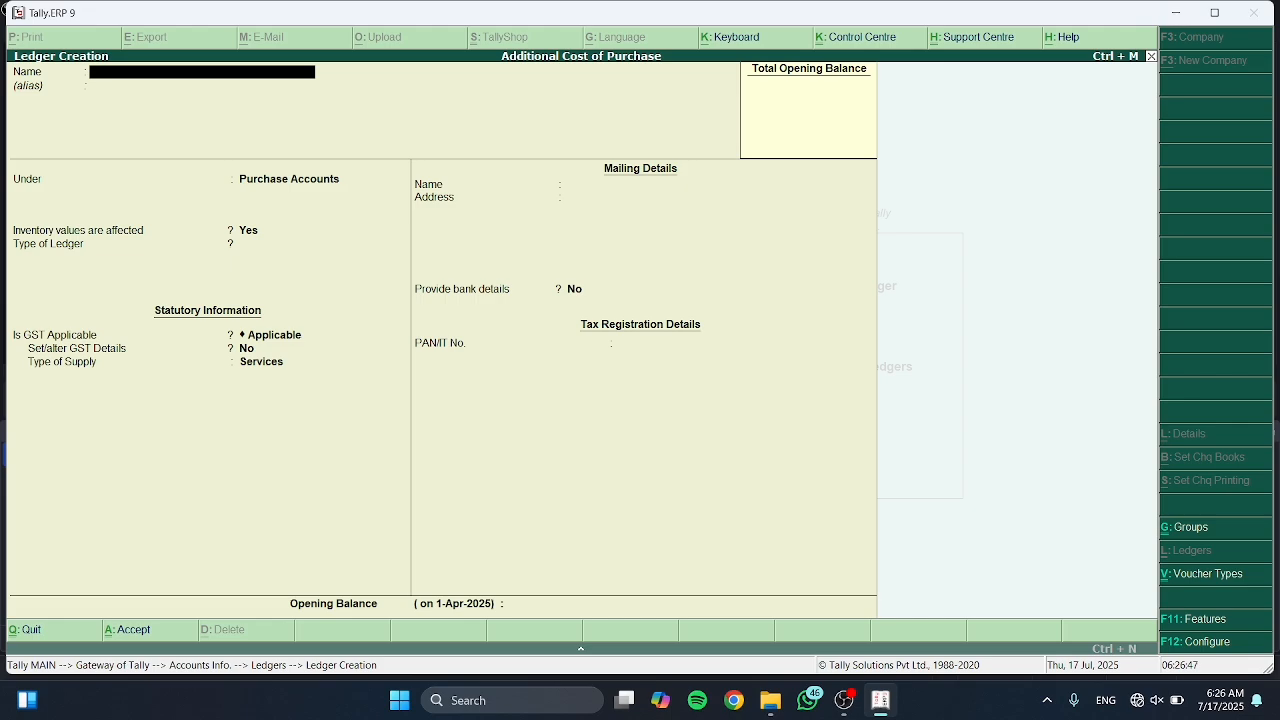
Create a ledger named "Cartoon Charges on Purchase" under Purchase Accounts, keeping GST applicable and the type of supply as Services.
{"action": "type", "text": "Cartoon Charges on Purchase"}
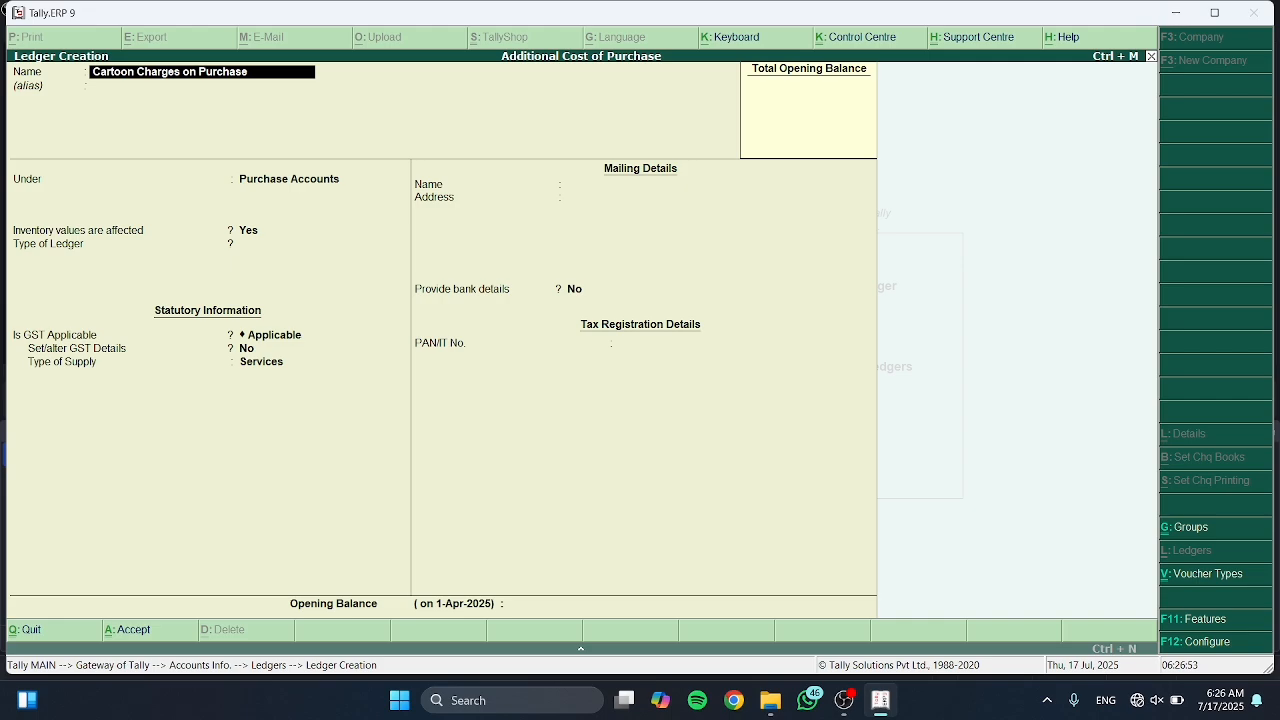
{"action": "key", "text": "Return"}
{"action": "key", "text": "Return"}
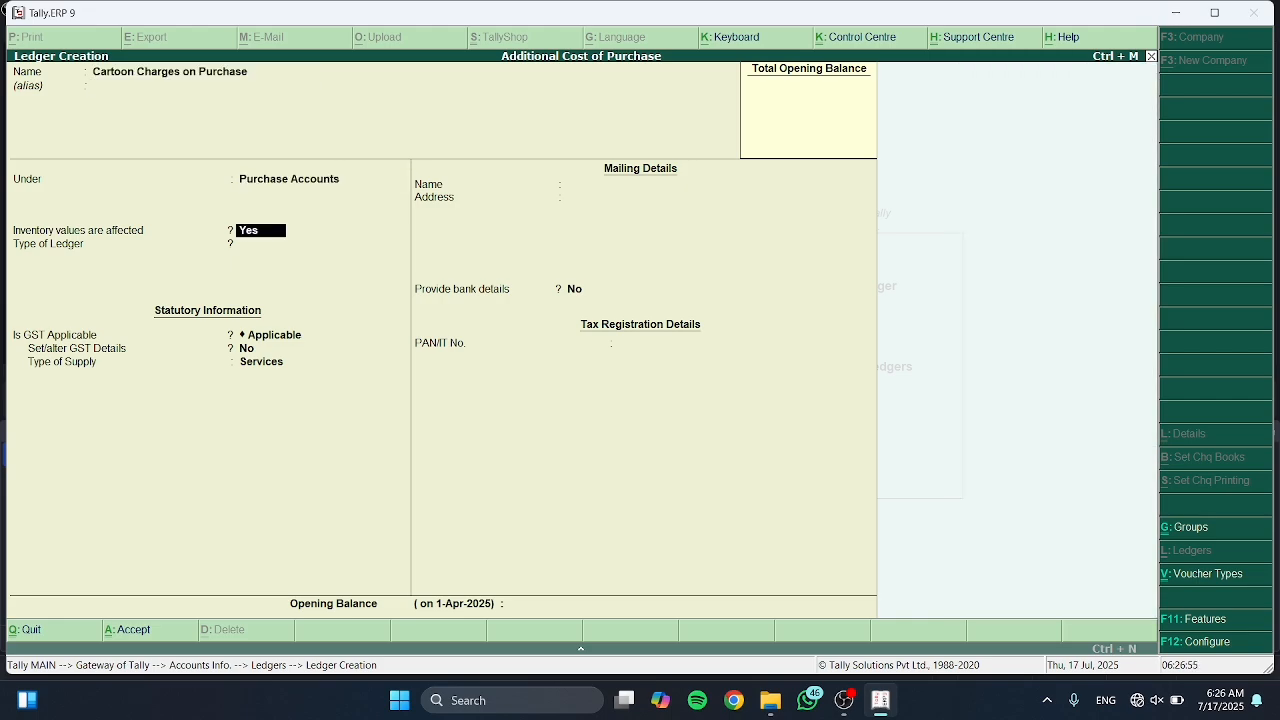
{"action": "key", "text": "Return"}
{"action": "key", "text": "Return"}
{"action": "key", "text": "Return"}
{"action": "key", "text": "Return"}
{"action": "key", "text": "Return"}
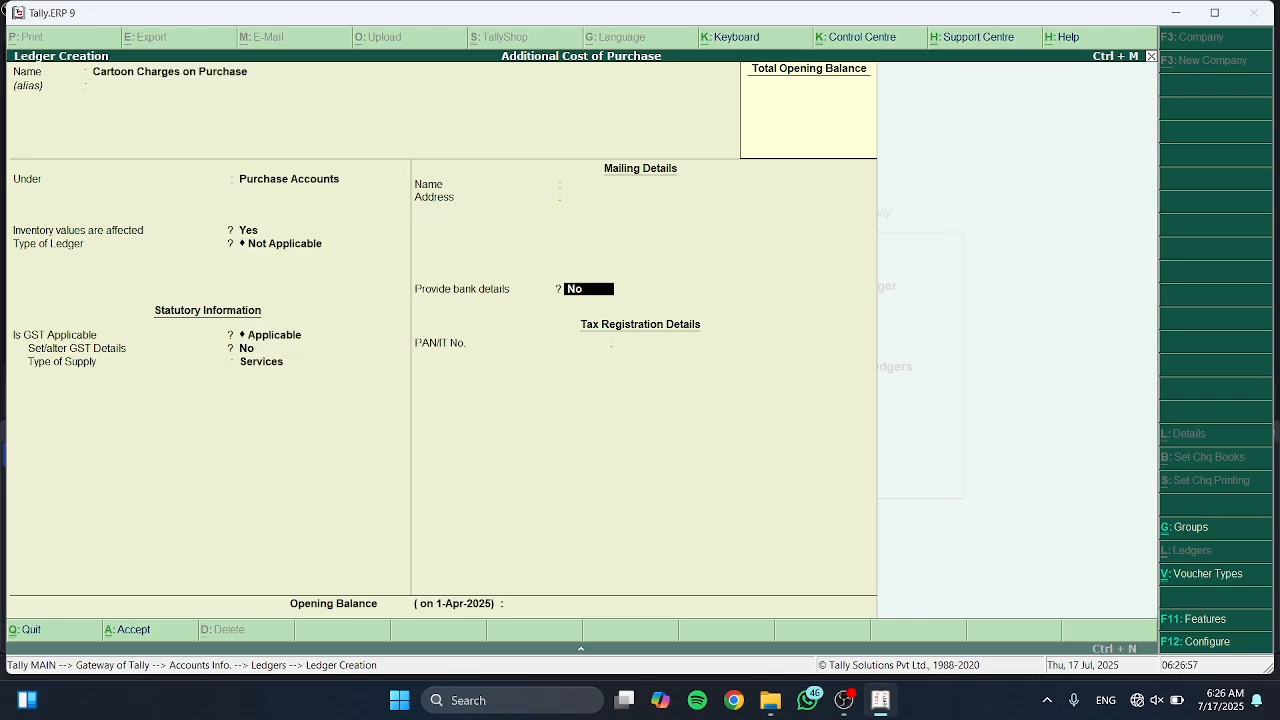
{"action": "key", "text": "Return"}
{"action": "key", "text": "Return"}
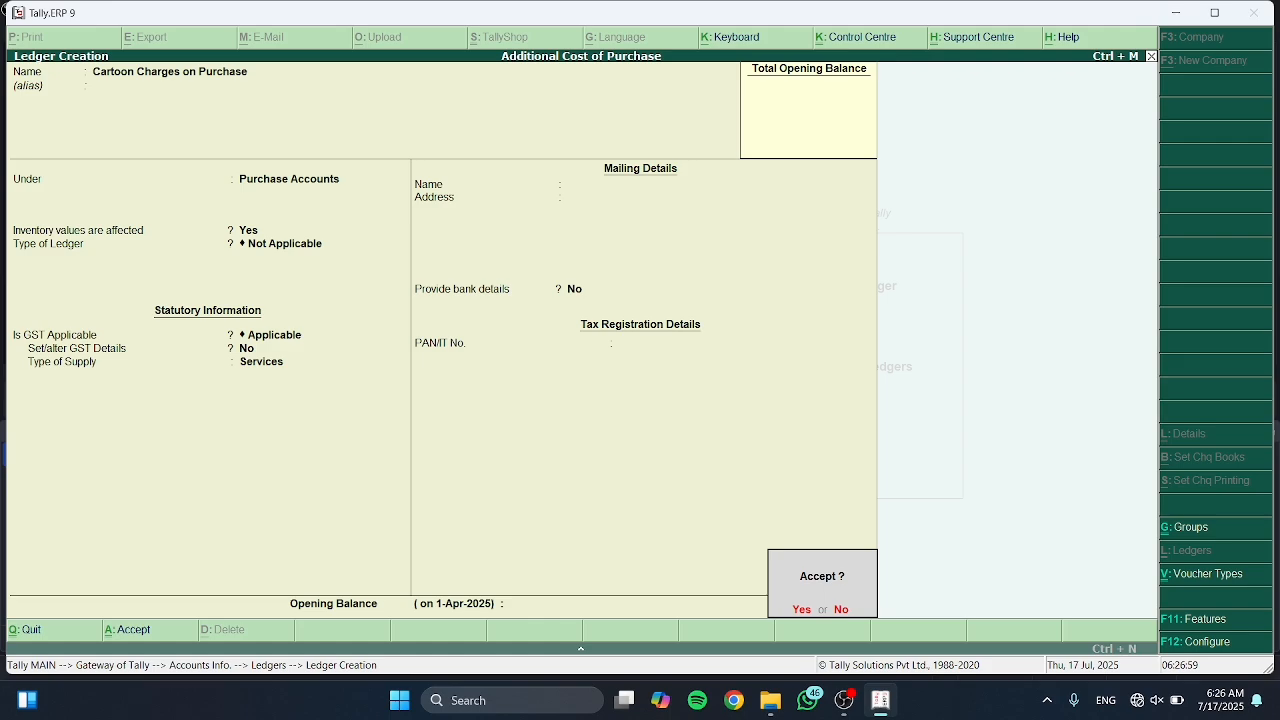
{"action": "key", "text": "Return"}
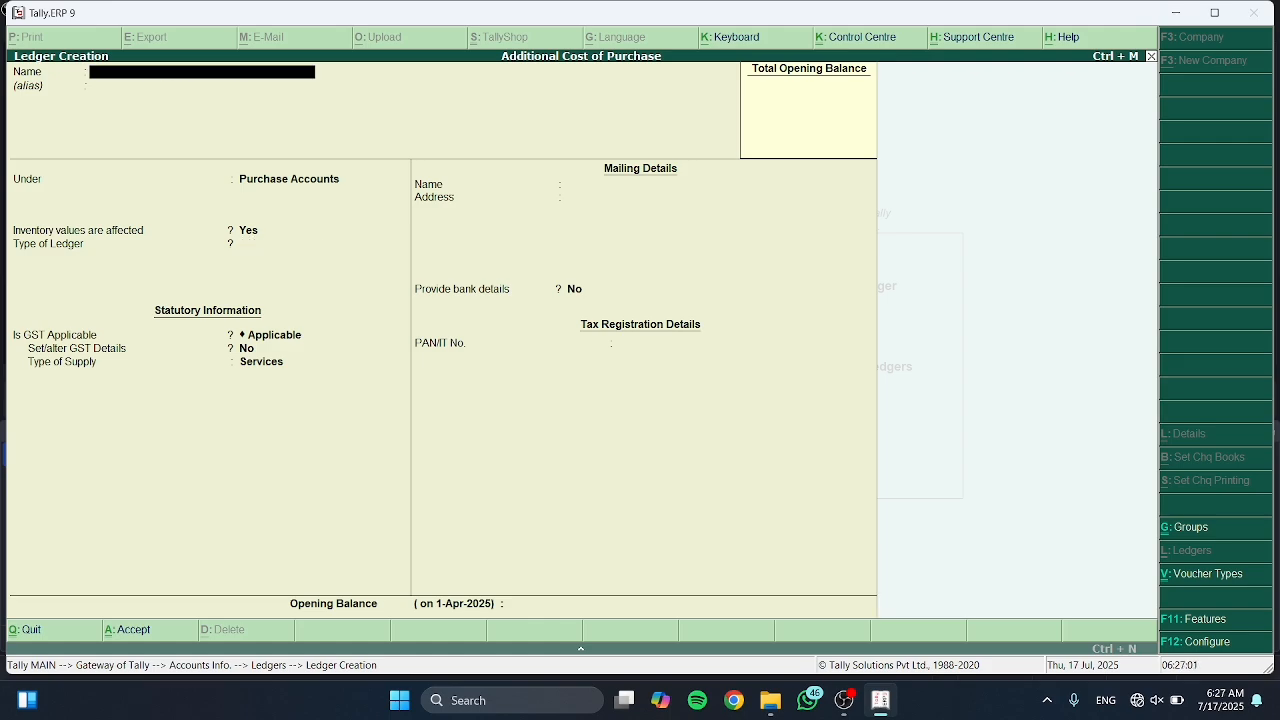
Start a new ledger named "Packing Charges on Purchase" under the Purchase Accounts group.
{"action": "type", "text": "Packing Charges on"}
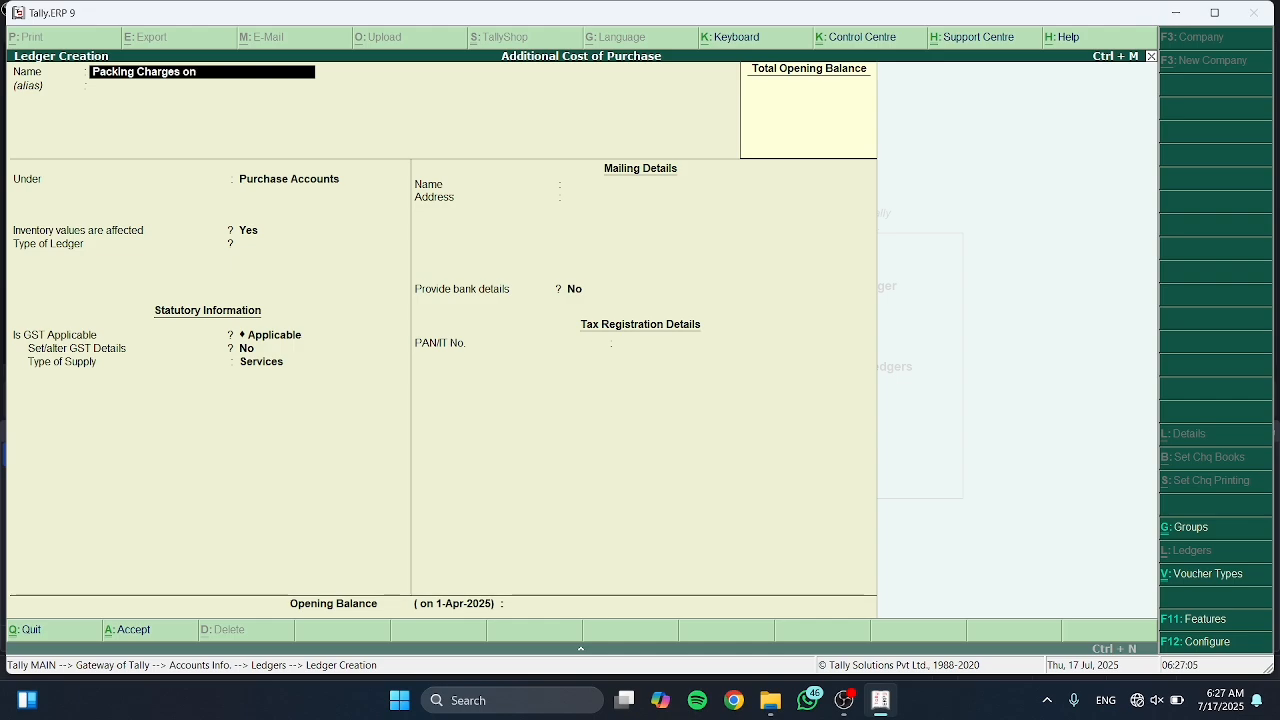
{"action": "type", "text": " Purchase"}
{"action": "key", "text": "Return"}
{"action": "key", "text": "Return"}
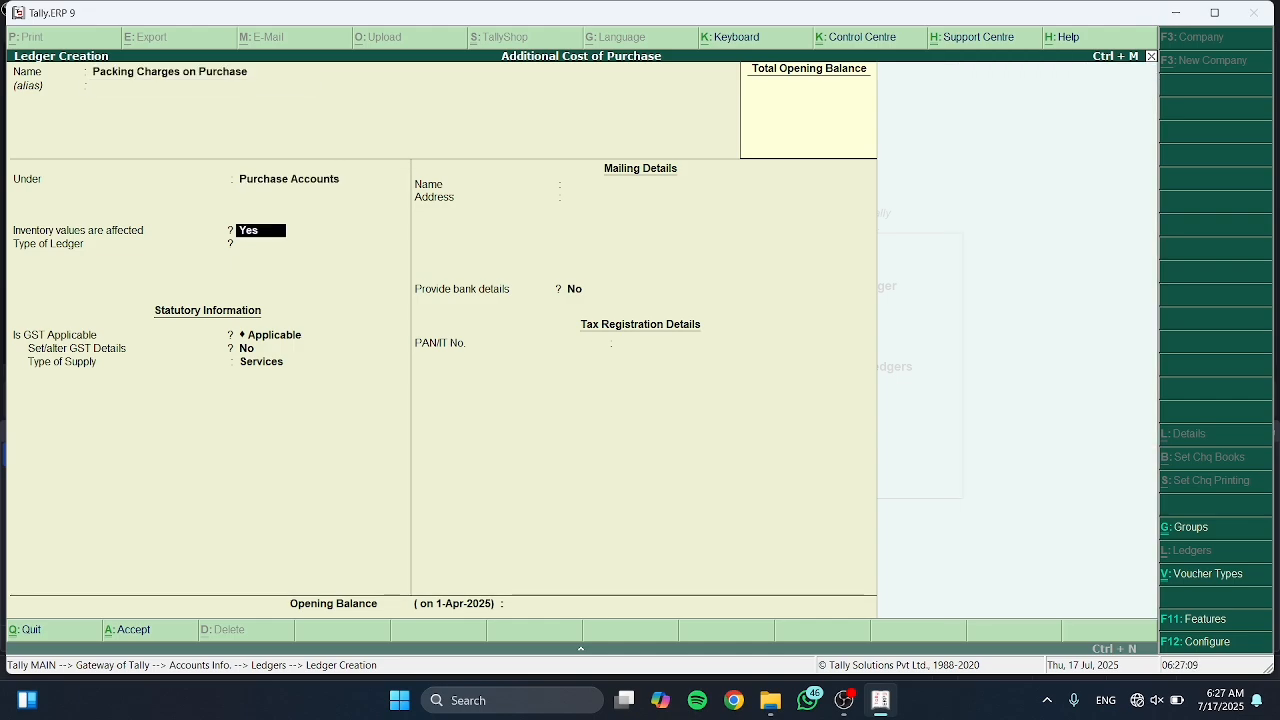
Set the purchase packing charges ledger's type of supply to Goods, keeping GST applicable, and save it.
{"action": "key", "text": "Return"}
{"action": "key", "text": "Return"}
{"action": "key", "text": "Return"}
{"action": "key", "text": "Return"}
{"action": "key", "text": "Up"}
{"action": "key", "text": "Return"}
{"action": "key", "text": "Return"}
{"action": "key", "text": "Return"}
{"action": "key", "text": "Return"}
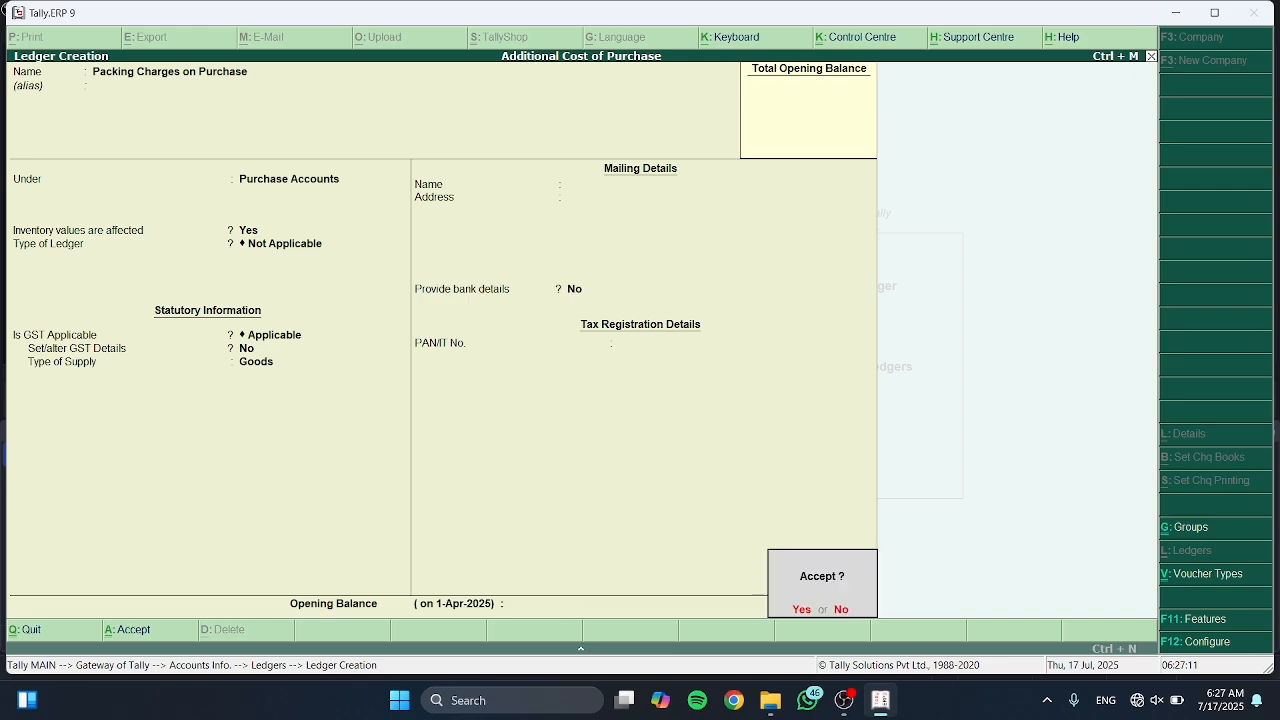
{"action": "key", "text": "Return"}
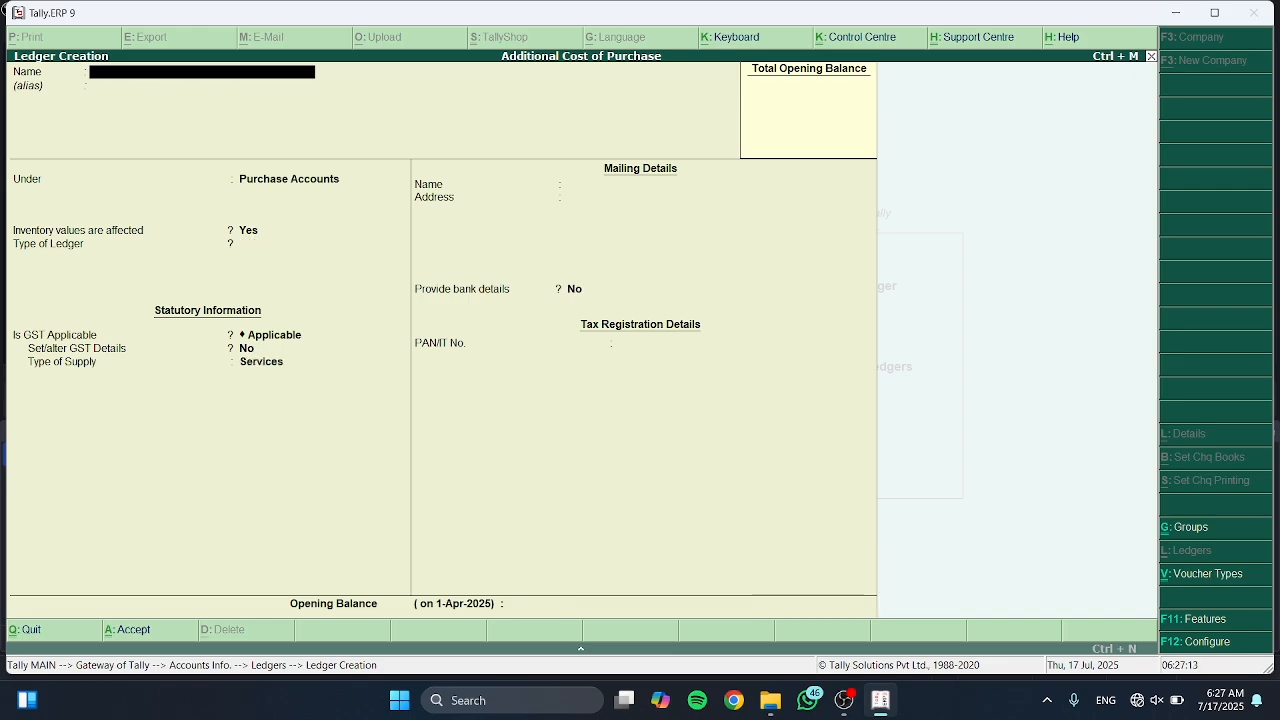
Start a new ledger named "Tax on Sales" under the Sales Accounts group.
{"action": "type", "text": "Sales on"}
{"action": "key", "text": "BackSpace"}
{"action": "key", "text": "BackSpace"}
{"action": "key", "text": "BackSpace"}
{"action": "key", "text": "BackSpace"}
{"action": "key", "text": "BackSpace"}
{"action": "type", "text": "Tax on Sales"}
{"action": "key", "text": "Return"}
{"action": "key", "text": "Return"}
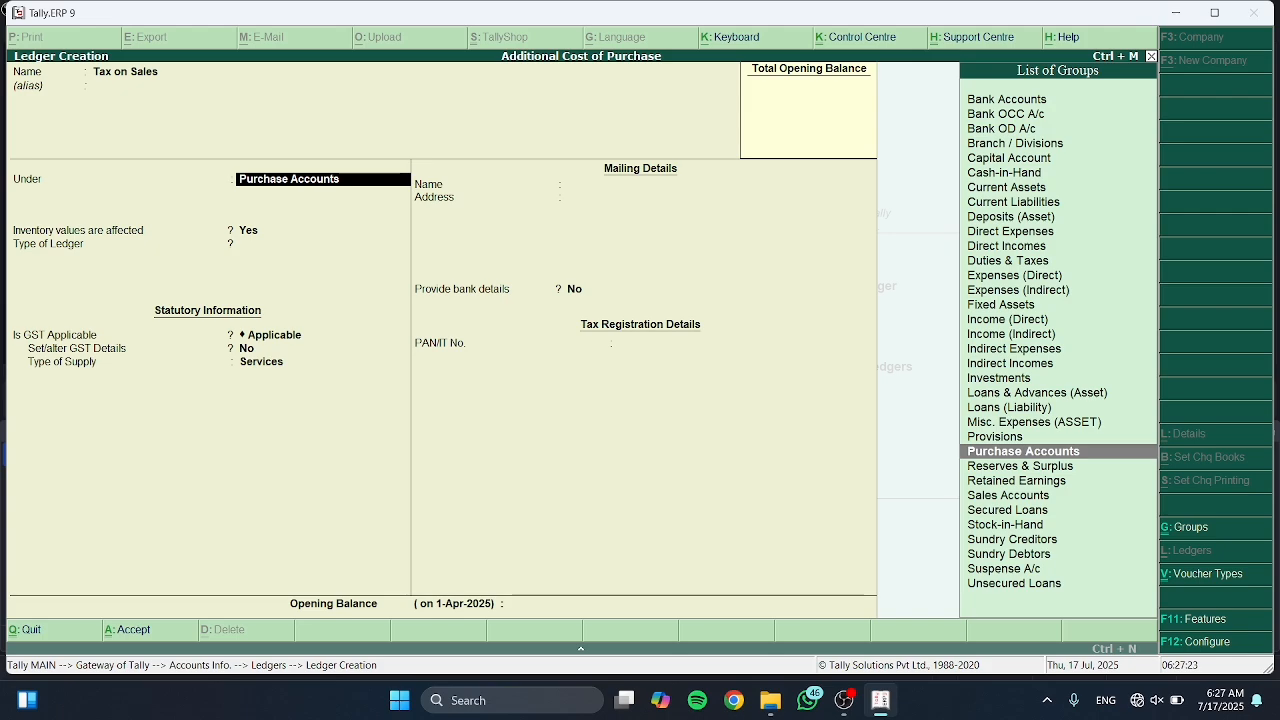
{"action": "type", "text": "Sa"}
{"action": "key", "text": "Return"}
Keep inventory values affected, GST applicable and the Services supply type for the sales tax ledger, and save it.
{"action": "key", "text": "Return"}
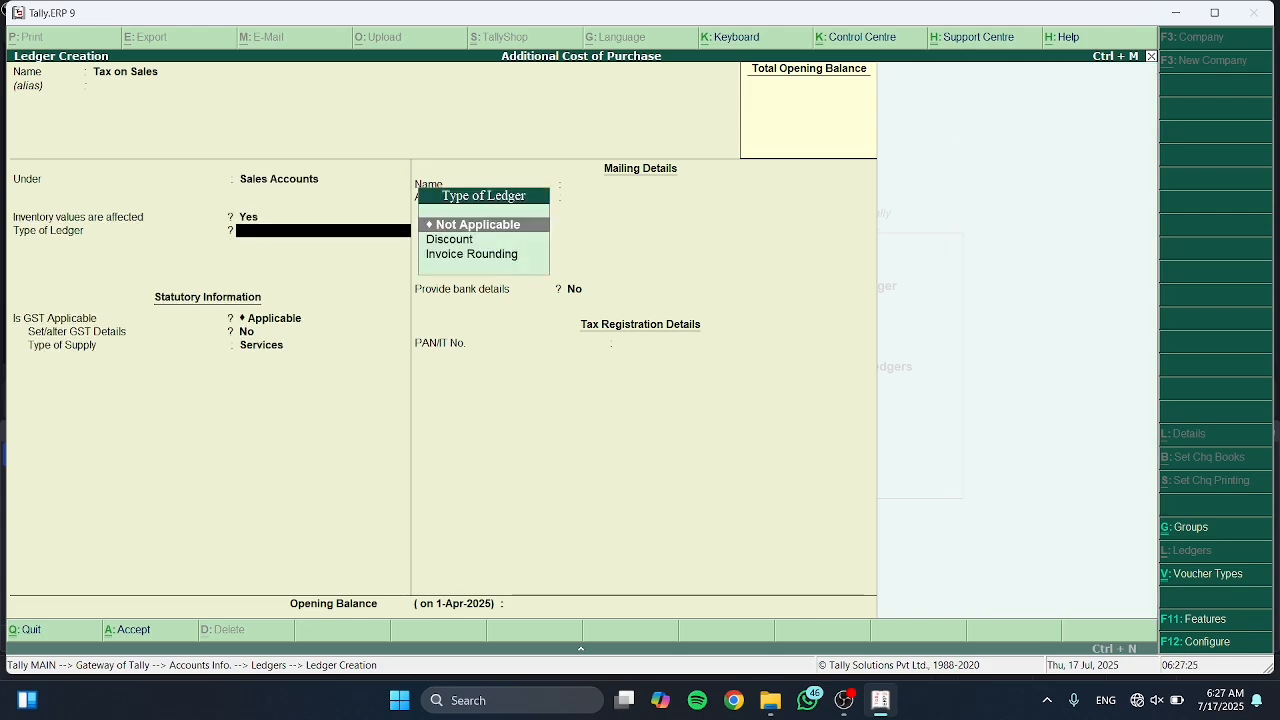
{"action": "key", "text": "Return"}
{"action": "key", "text": "Return"}
{"action": "key", "text": "Return"}
{"action": "key", "text": "Return"}
{"action": "key", "text": "Return"}
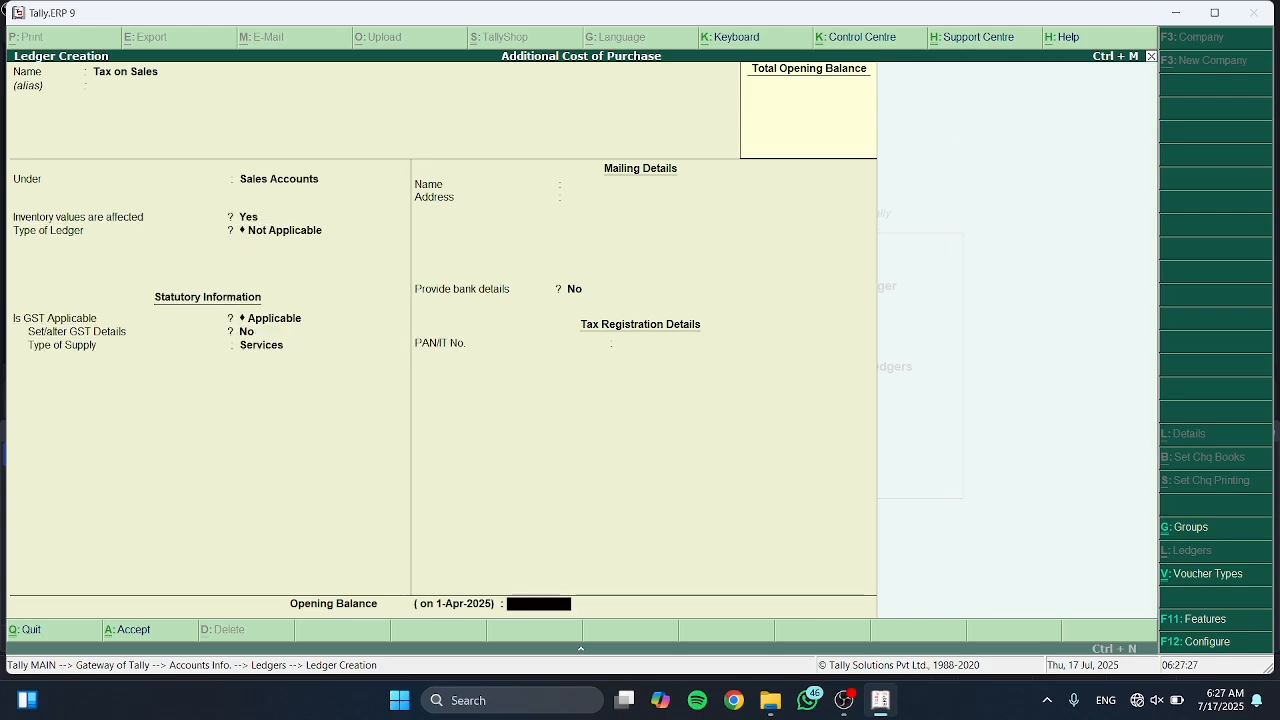
{"action": "key", "text": "Return"}
{"action": "key", "text": "Return"}
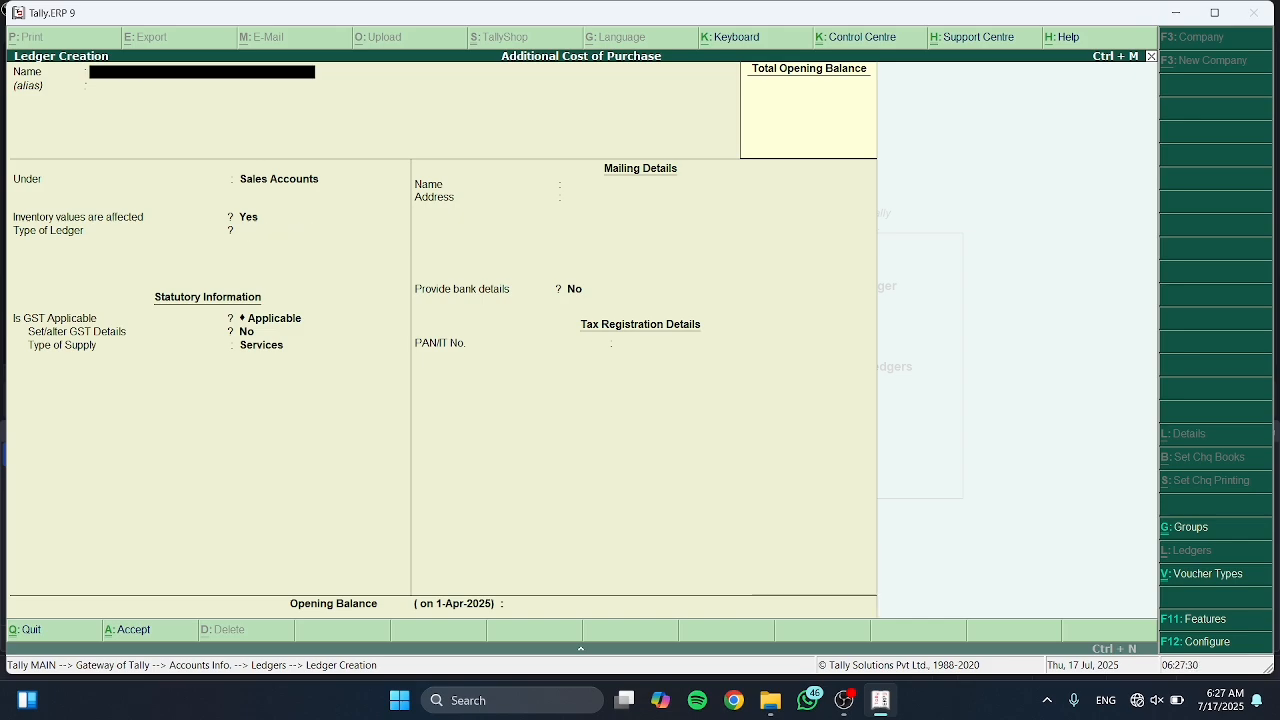
Start a new ledger named "Packing Charges on Sales" under the Sales Accounts group.
{"action": "type", "text": "Packing Charges"}
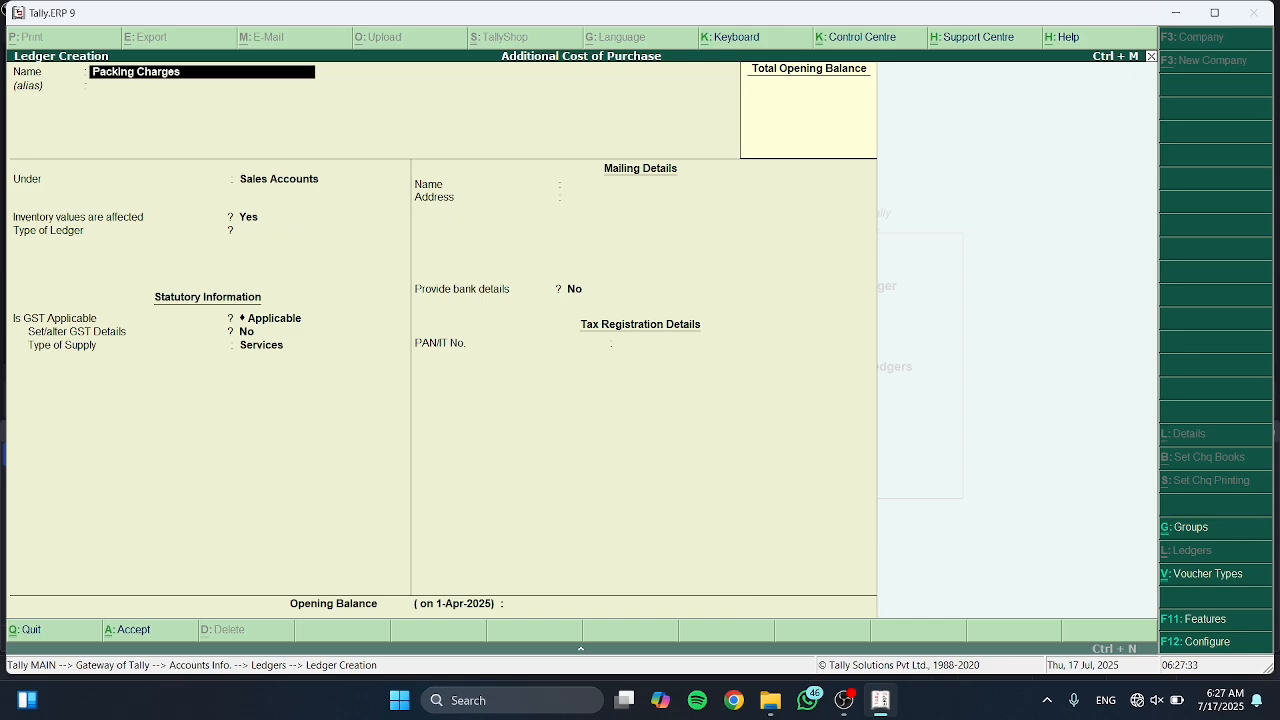
{"action": "type", "text": " on Sales"}
{"action": "key", "text": "Return"}
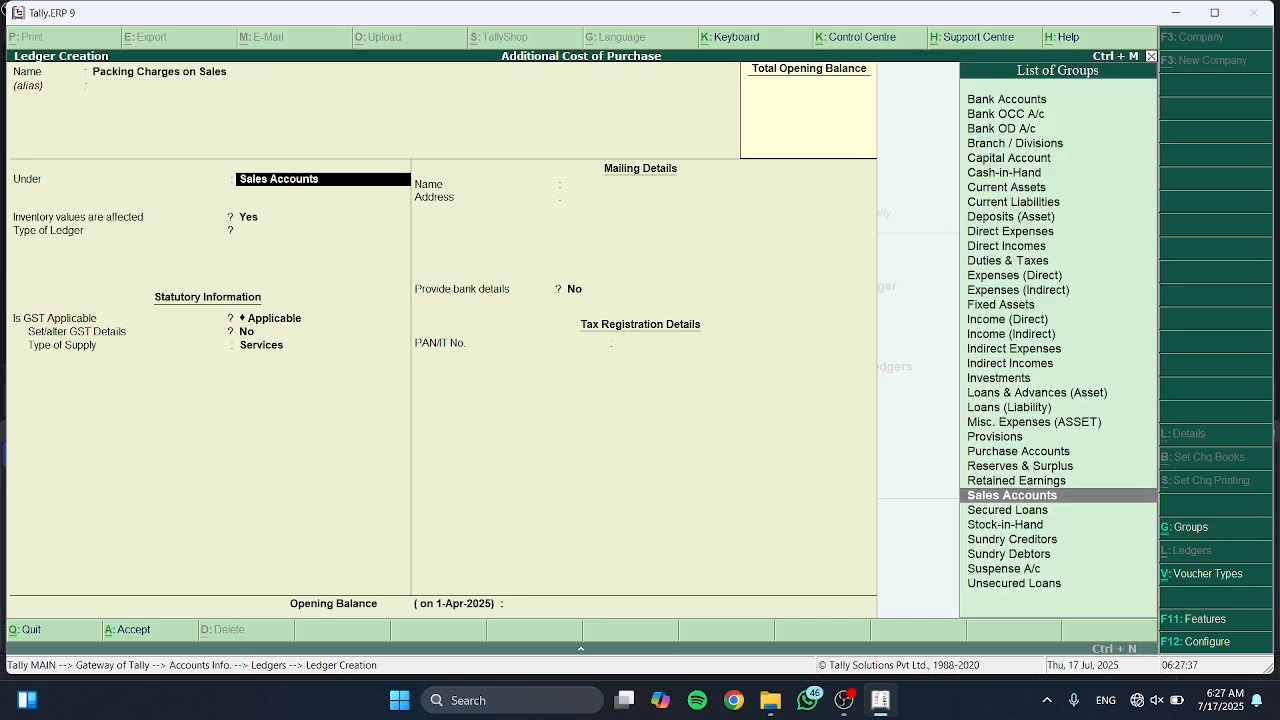
{"action": "key", "text": "Return"}
Set the sales packing charges ledger's type of supply to Goods, keeping GST applicable, and save it.
{"action": "key", "text": "Return"}
{"action": "key", "text": "Return"}
{"action": "key", "text": "Return"}
{"action": "key", "text": "Return"}
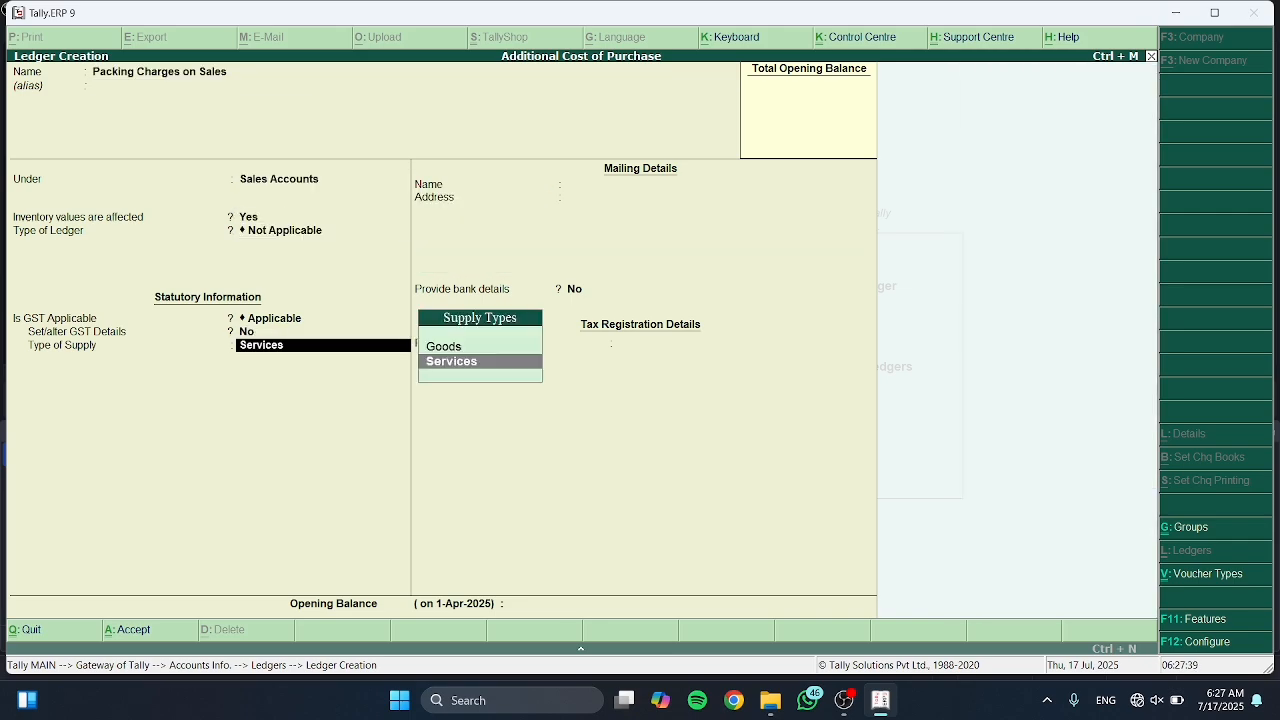
{"action": "key", "text": "Up"}
{"action": "key", "text": "Return"}
{"action": "key", "text": "Return"}
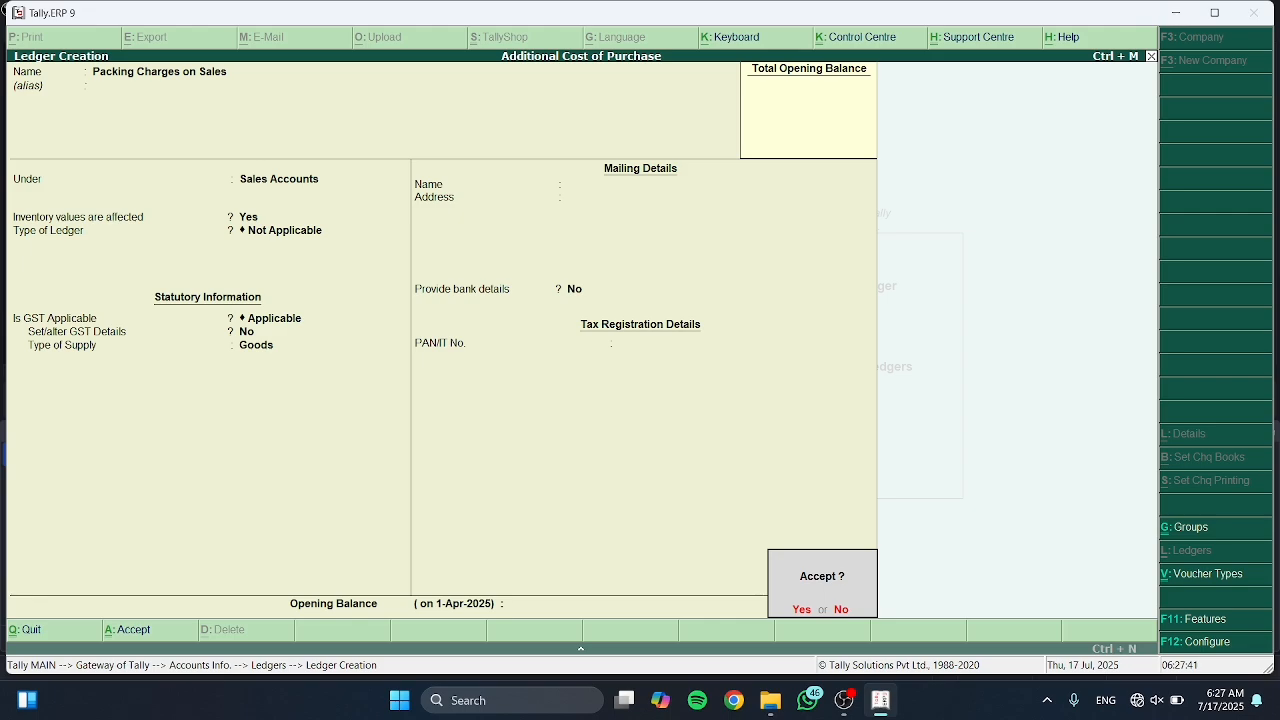
{"action": "key", "text": "Return"}
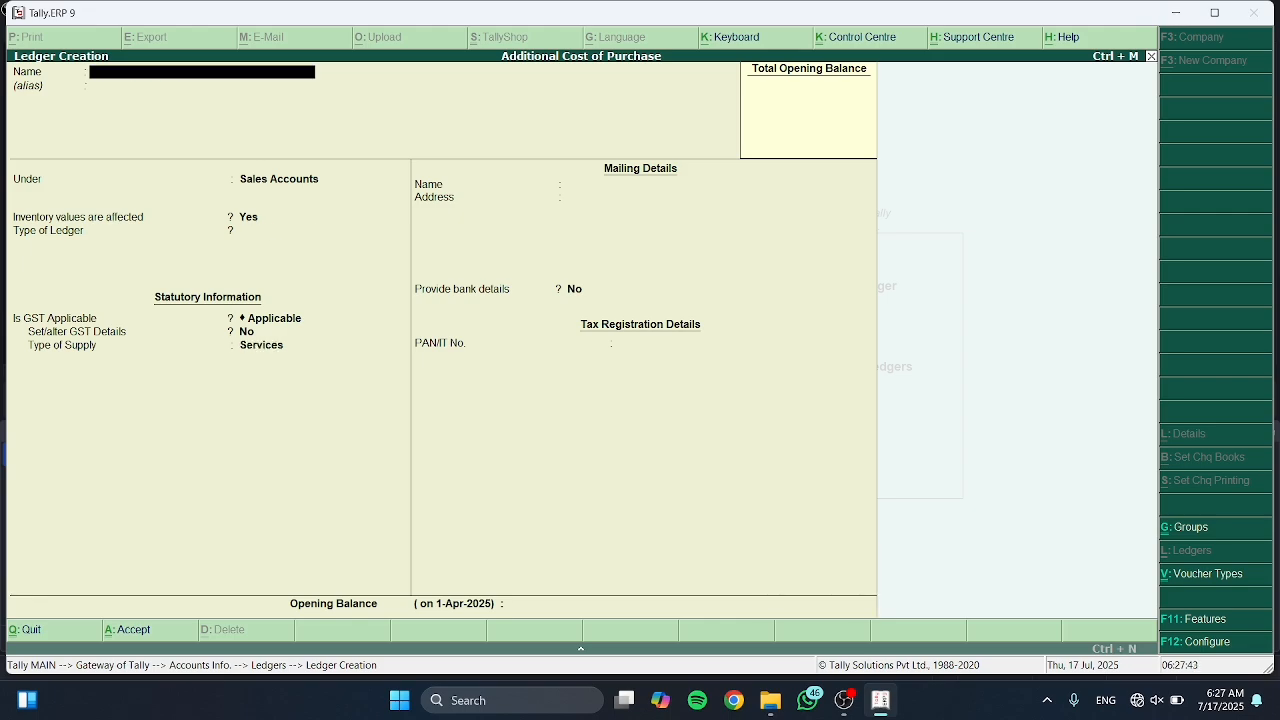
Create a ledger named "Cartoon Charges on Sales" under Sales Accounts, keeping GST applicable and the type of supply as Services.
{"action": "type", "text": "Cartoon Charges on Sales"}
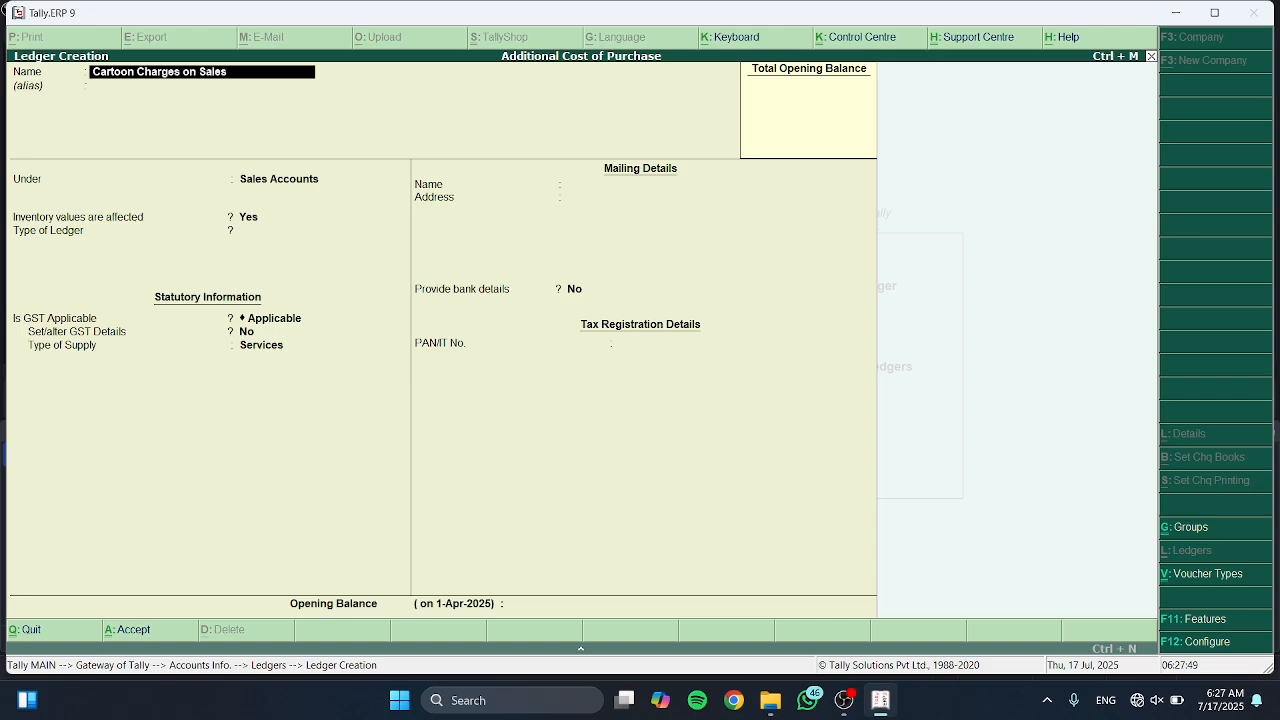
{"action": "key", "text": "Return"}
{"action": "key", "text": "Return"}
{"action": "key", "text": "Return"}
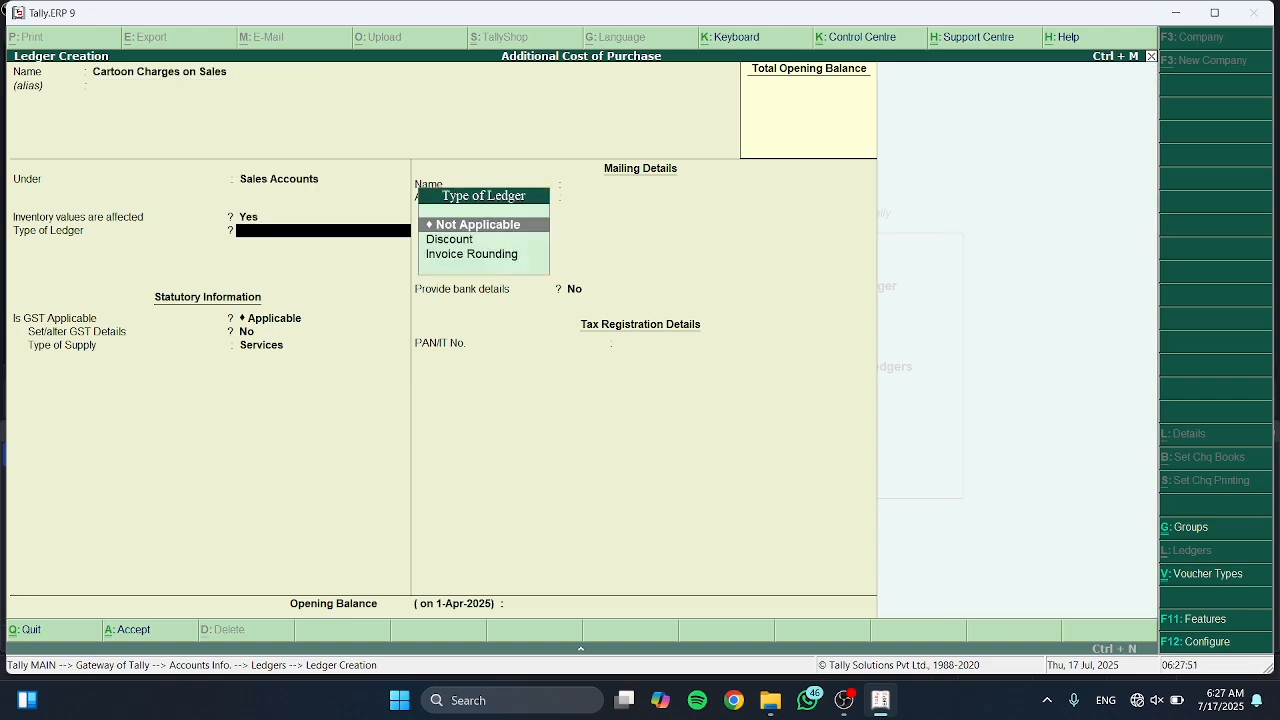
{"action": "key", "text": "Return"}
{"action": "key", "text": "Return"}
{"action": "key", "text": "Return"}
{"action": "key", "text": "Return"}
{"action": "key", "text": "Return"}
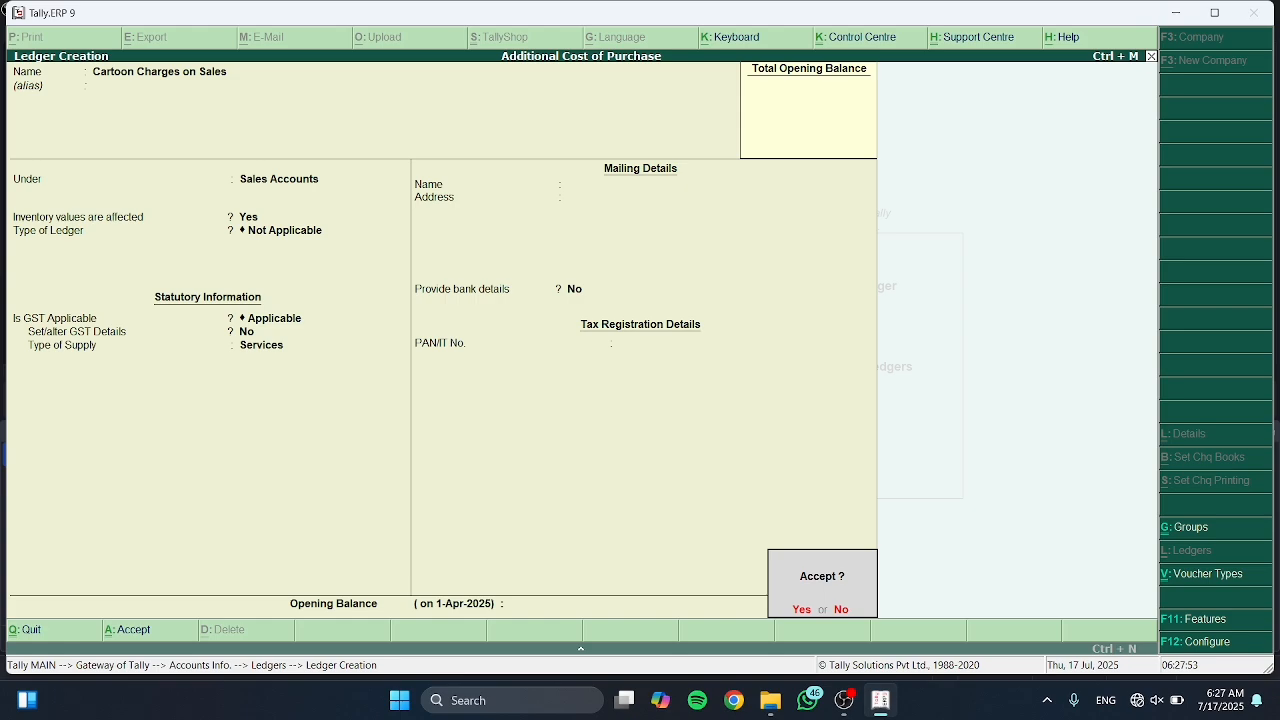
{"action": "key", "text": "Return"}
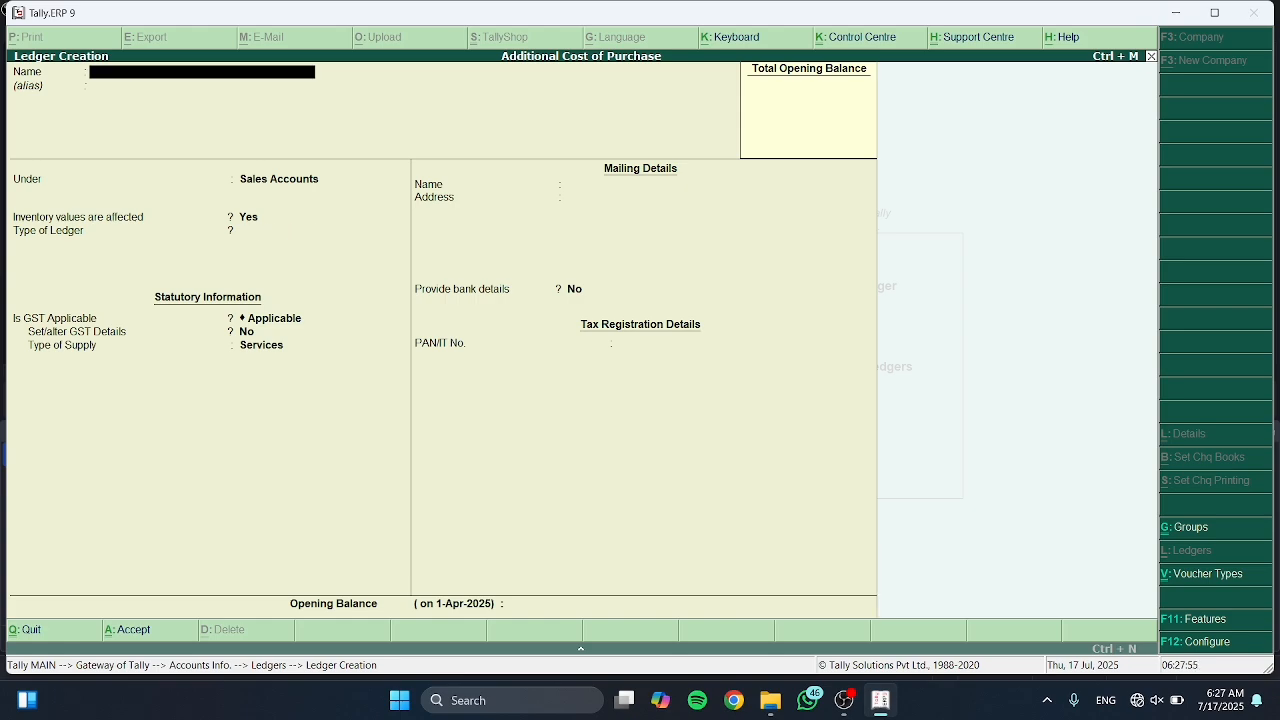
Leave ledger creation and open the creation form for a unit of measure in the inventory masters.
{"action": "key", "text": "Escape"}
{"action": "key", "text": "Escape"}
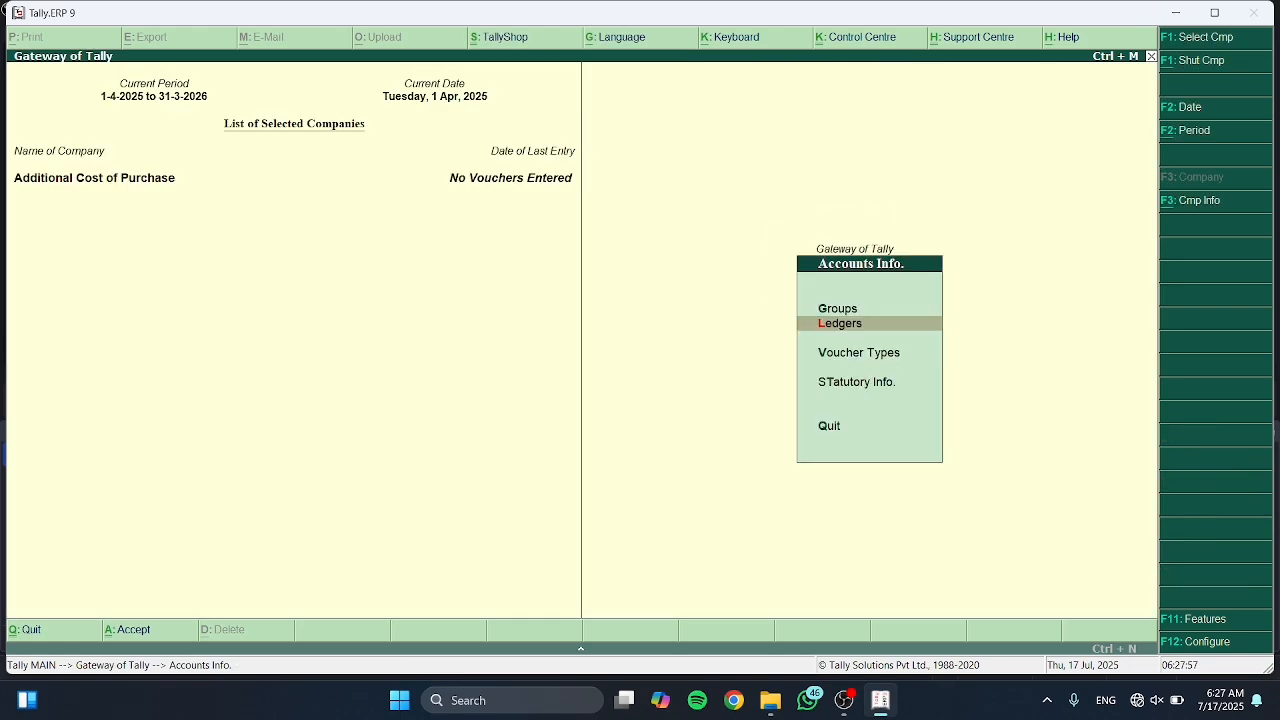
{"action": "key", "text": "Escape"}
{"action": "key", "text": "Down"}
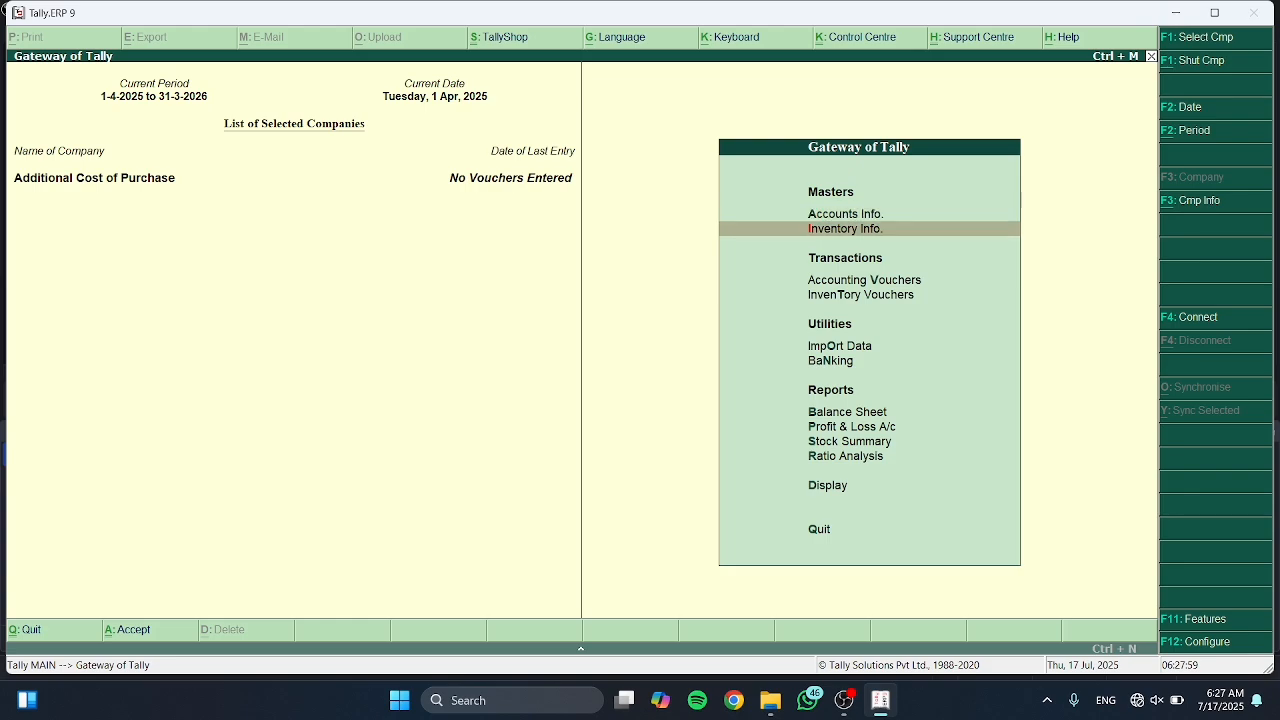
{"action": "key", "text": "Return"}
{"action": "key", "text": "Down"}
{"action": "key", "text": "Down"}
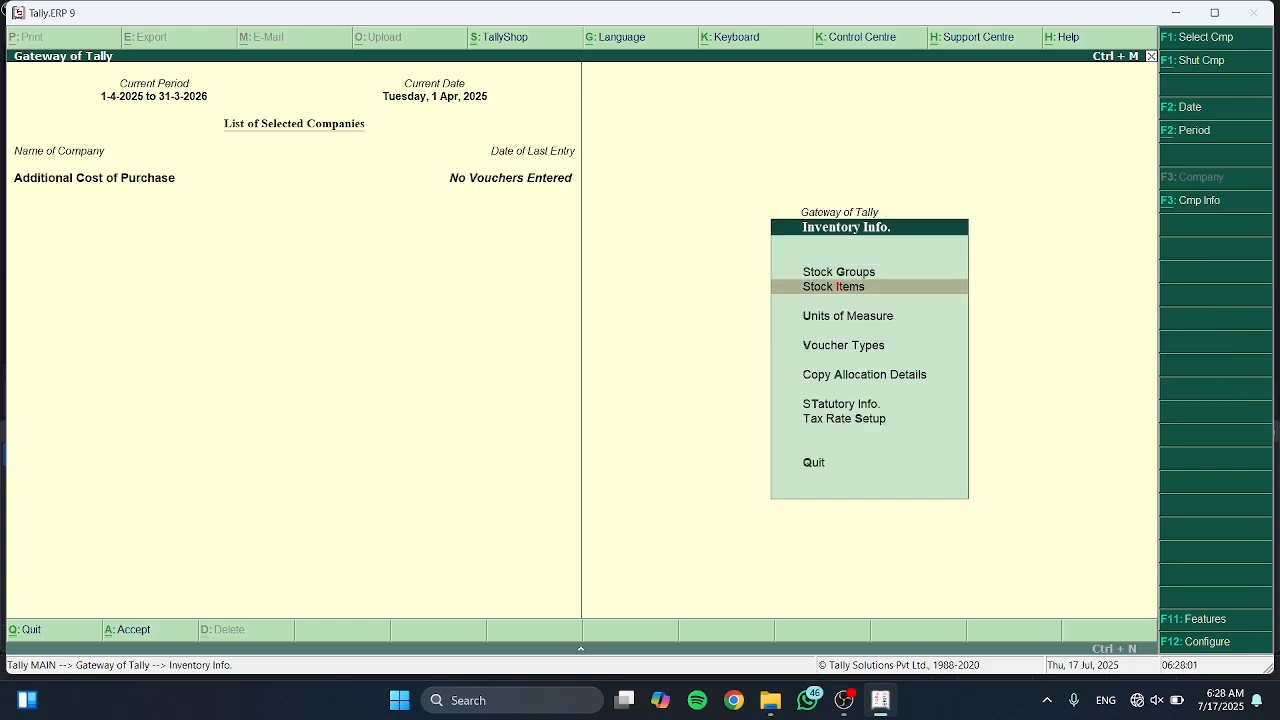
{"action": "key", "text": "Return"}
{"action": "key", "text": "Return"}
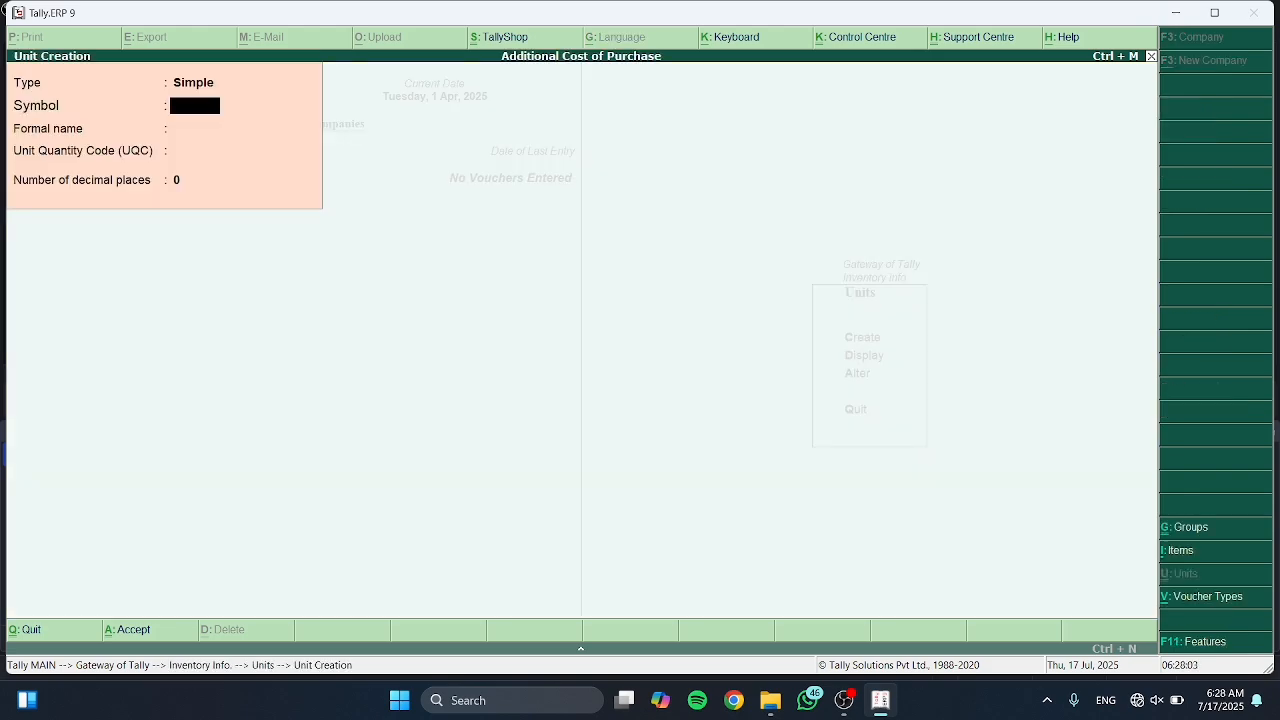
Create the simple unit "pcs" with formal name "Pieces", quantity code PCS-PIECES and 0 decimal places, and leave the form.
{"action": "type", "text": "pcs"}
{"action": "key", "text": "Return"}
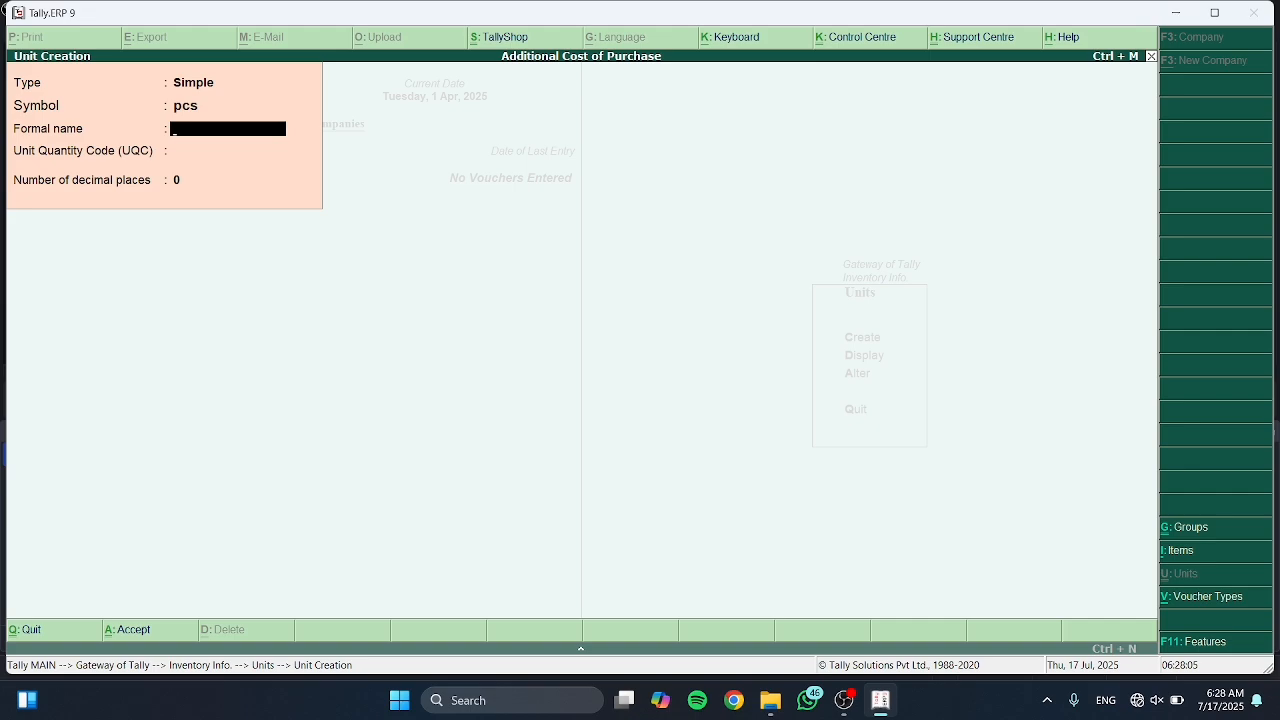
{"action": "type", "text": "Pieces"}
{"action": "key", "text": "Return"}
{"action": "type", "text": "pcs"}
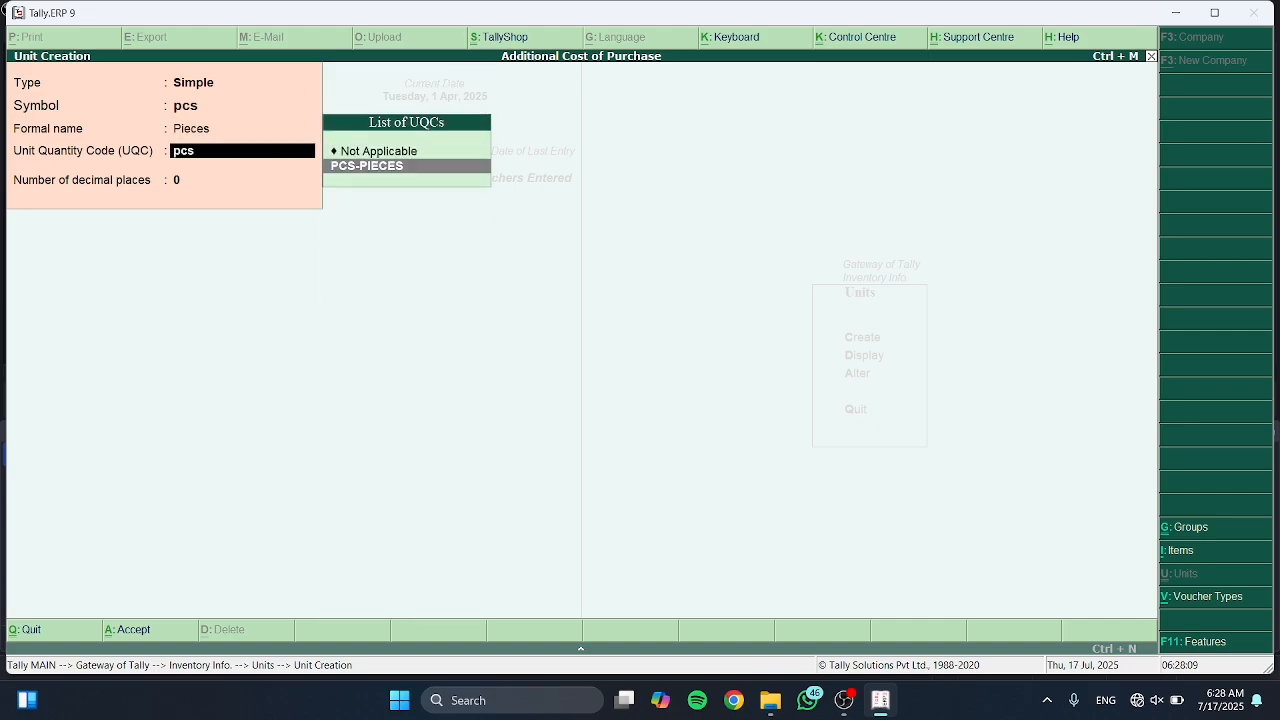
{"action": "key", "text": "Return"}
{"action": "key", "text": "Return"}
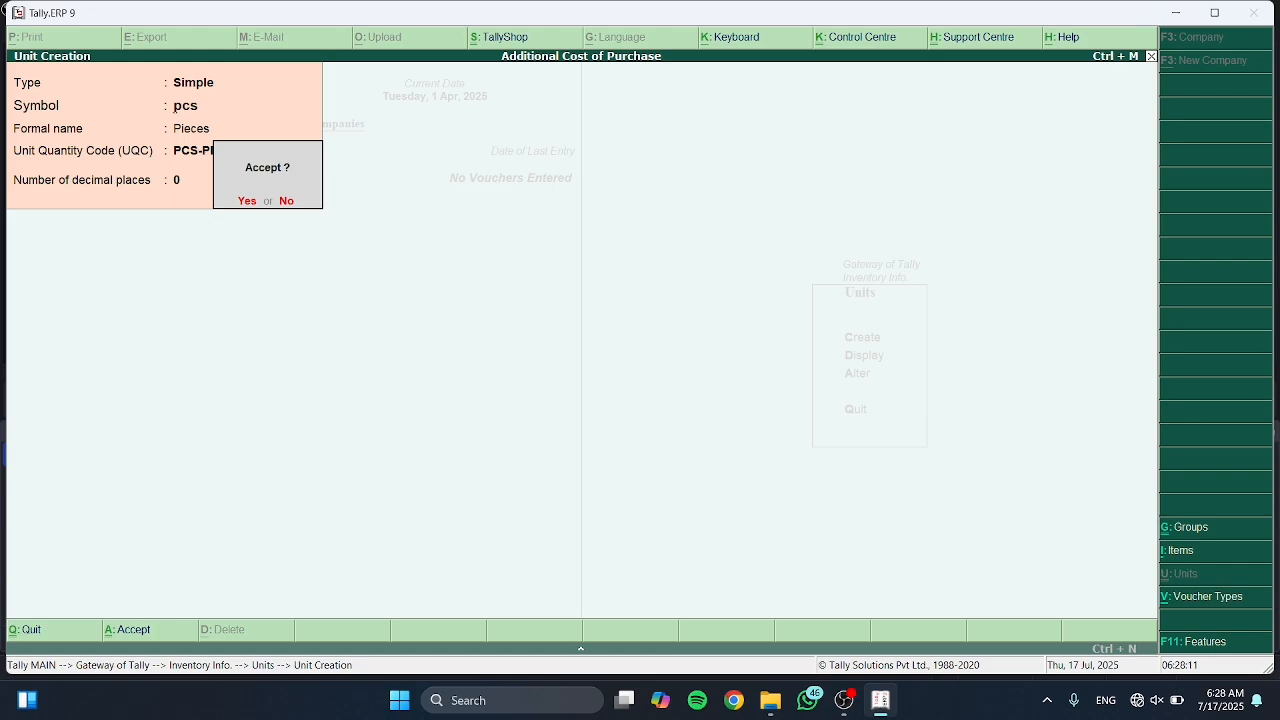
{"action": "key", "text": "Return"}
{"action": "key", "text": "Escape"}
{"action": "key", "text": "Return"}
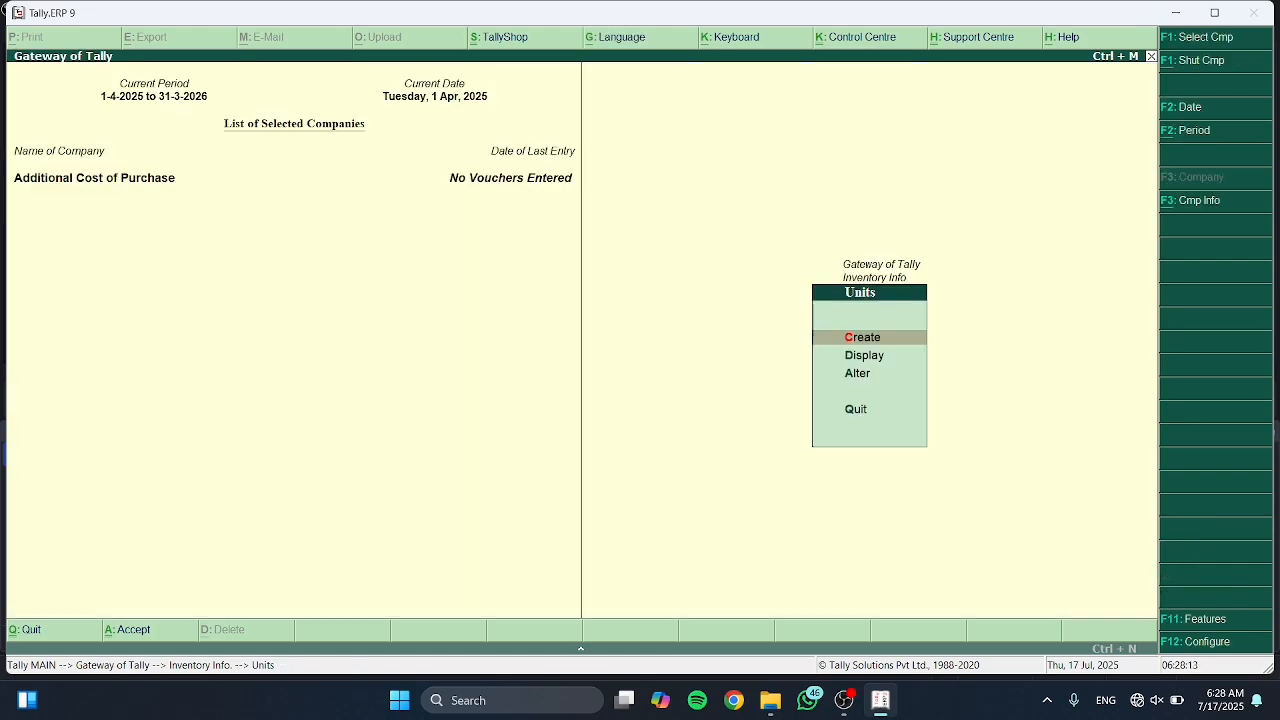
Create a stock group named "Stationars" under Primary, with quantities of items set to be added.
{"action": "key", "text": "Escape"}
{"action": "key", "text": "Down"}
{"action": "key", "text": "Up"}
{"action": "key", "text": "Up"}
{"action": "key", "text": "Up"}
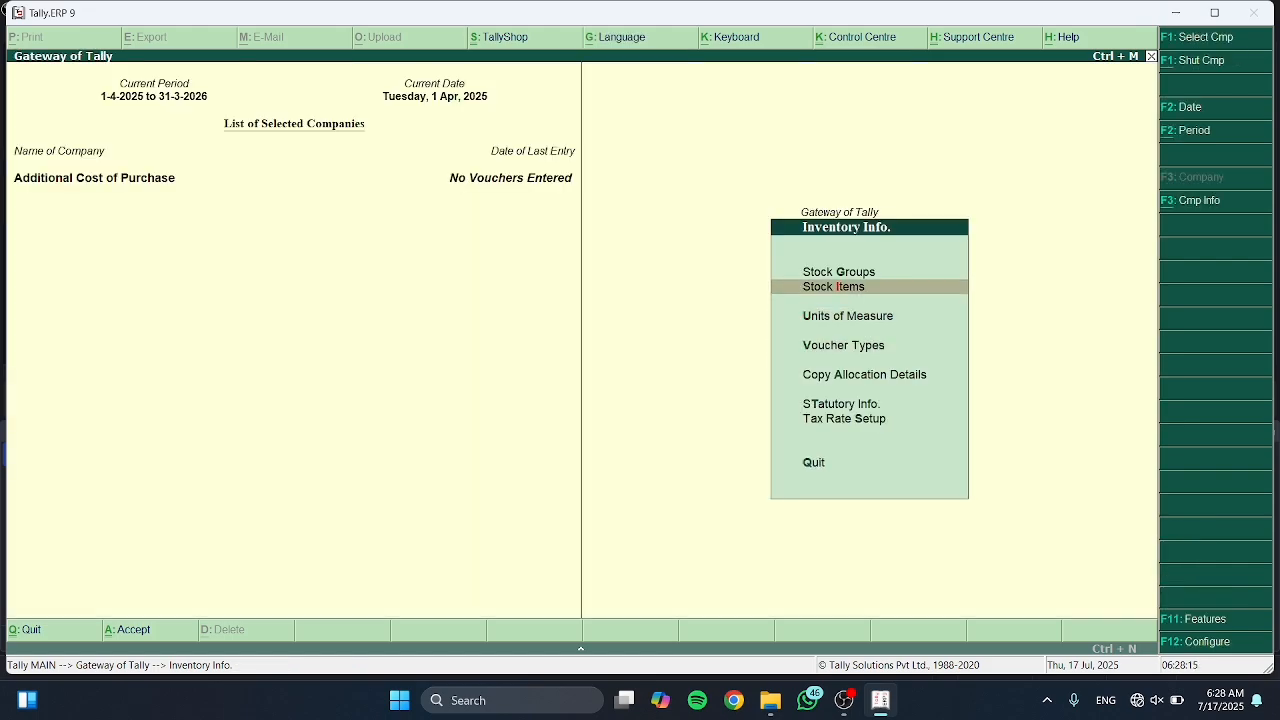
{"action": "key", "text": "Return"}
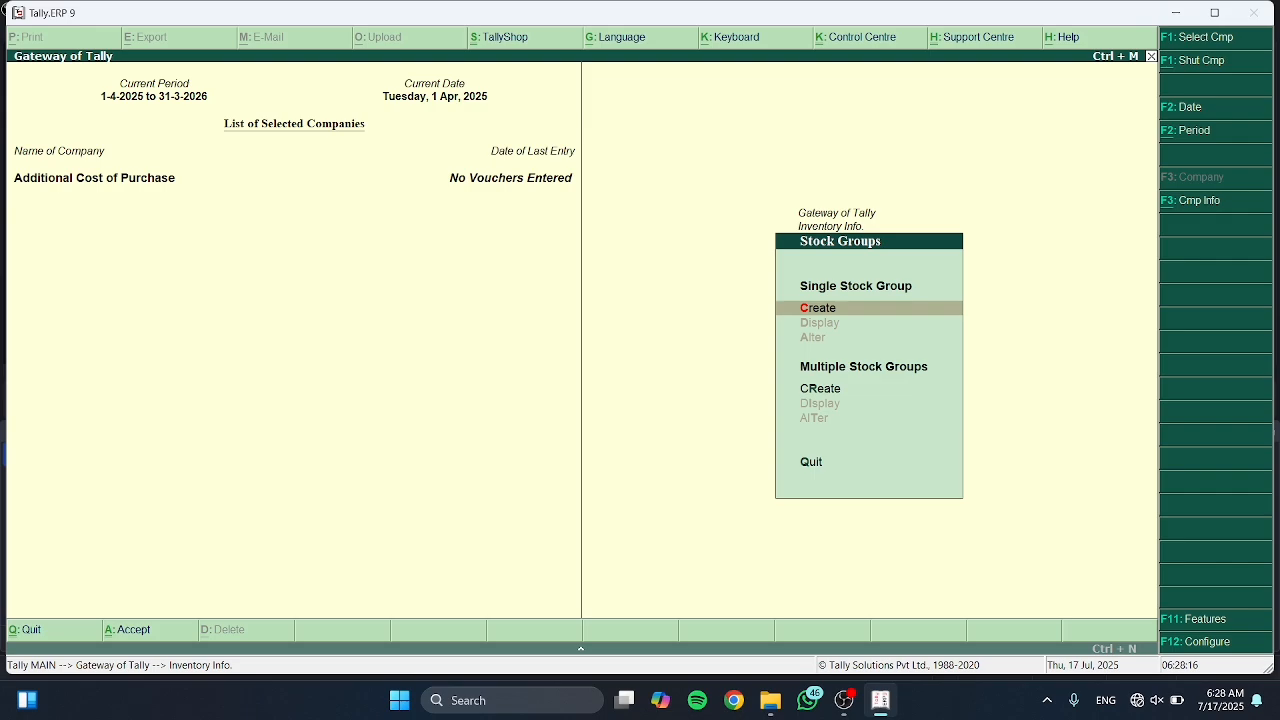
{"action": "key", "text": "Return"}
{"action": "type", "text": "Star"}
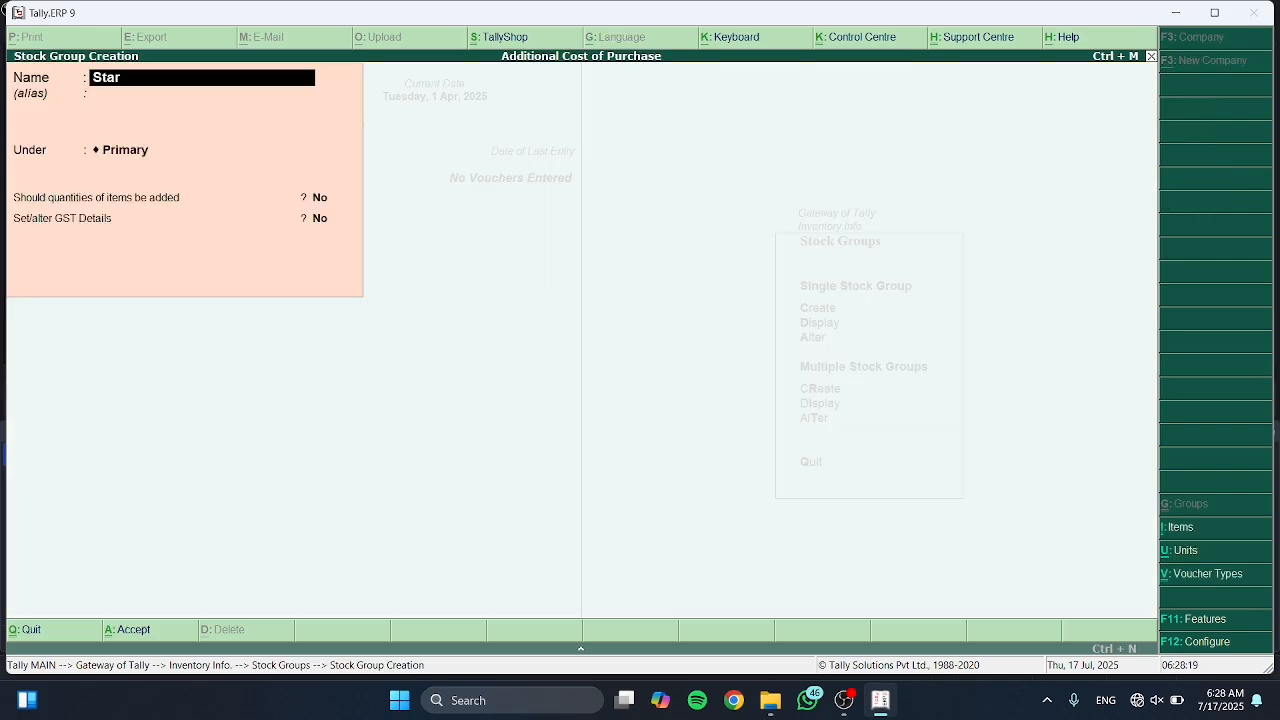
{"action": "type", "text": "ione"}
{"action": "type", "text": "s"}
{"action": "key", "text": "Return"}
{"action": "key", "text": "Return"}
{"action": "key", "text": "Return"}
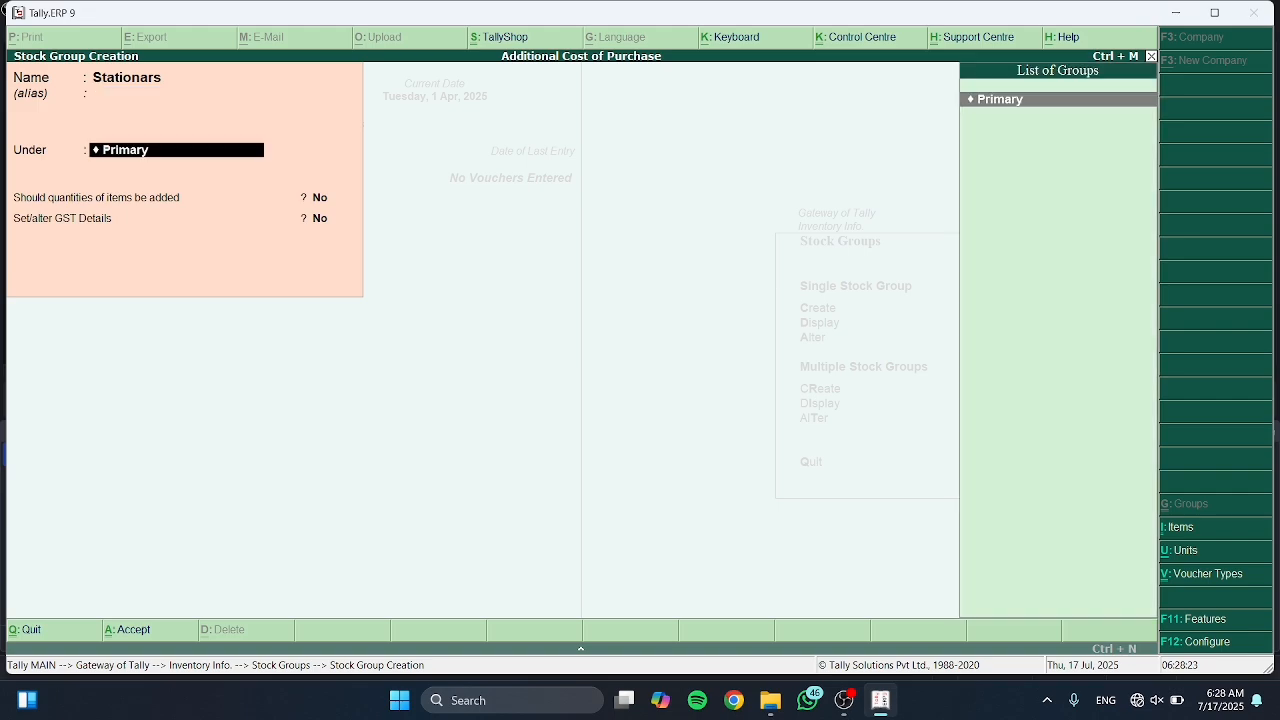
{"action": "key", "text": "y"}
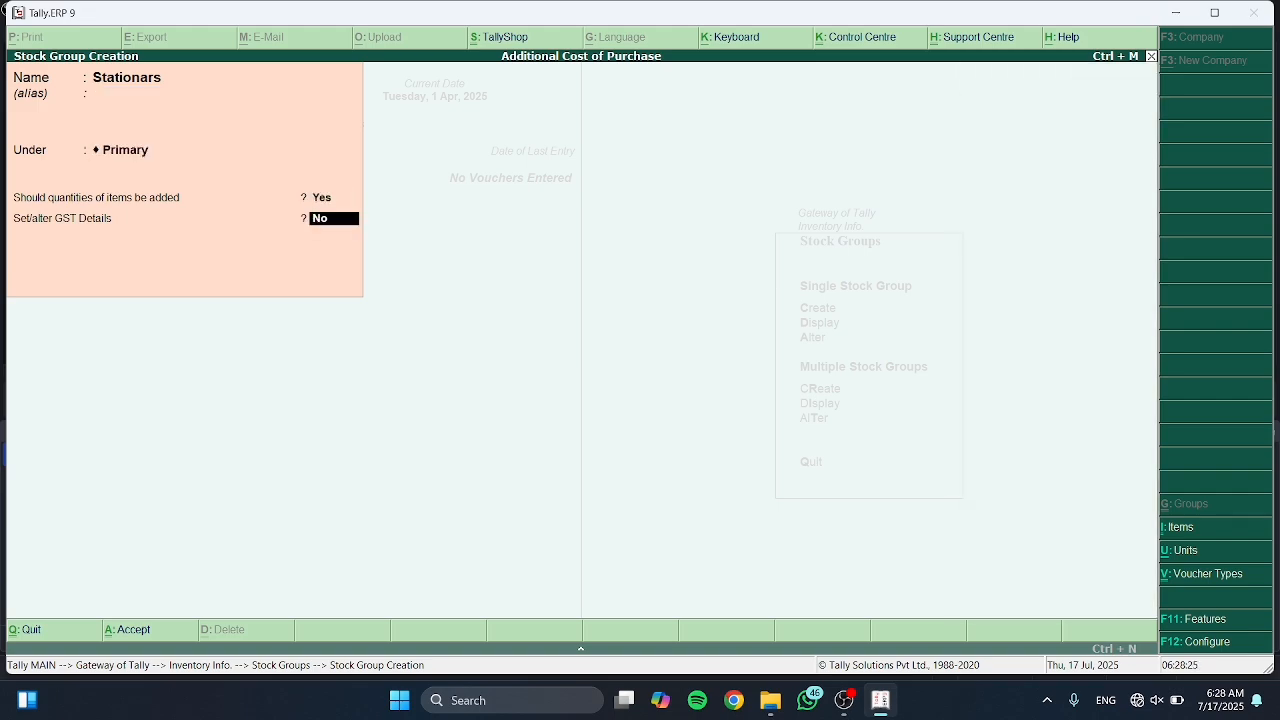
Enable setting GST details for the Stationars stock group and open them.
{"action": "key", "text": "backslash"}
{"action": "key", "text": "Return"}
{"action": "key", "text": "backslash"}
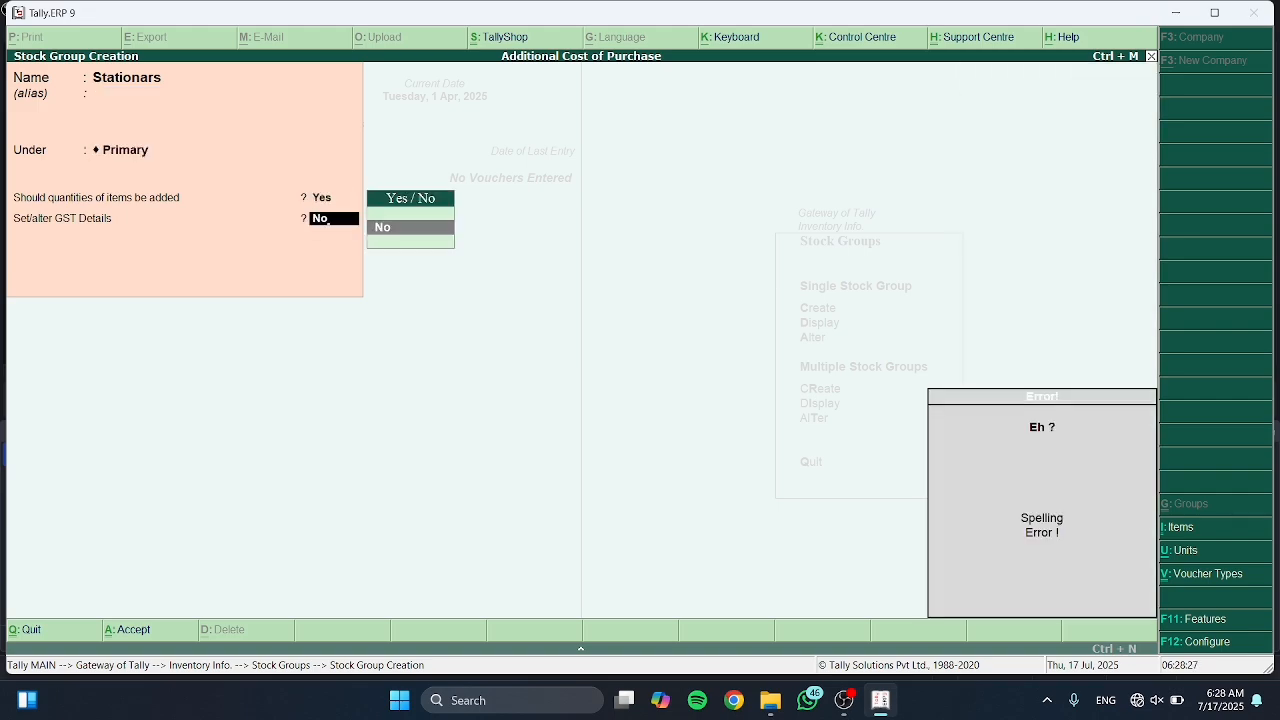
{"action": "key", "text": "Return"}
{"action": "key", "text": "Return"}
{"action": "key", "text": "BackSpace"}
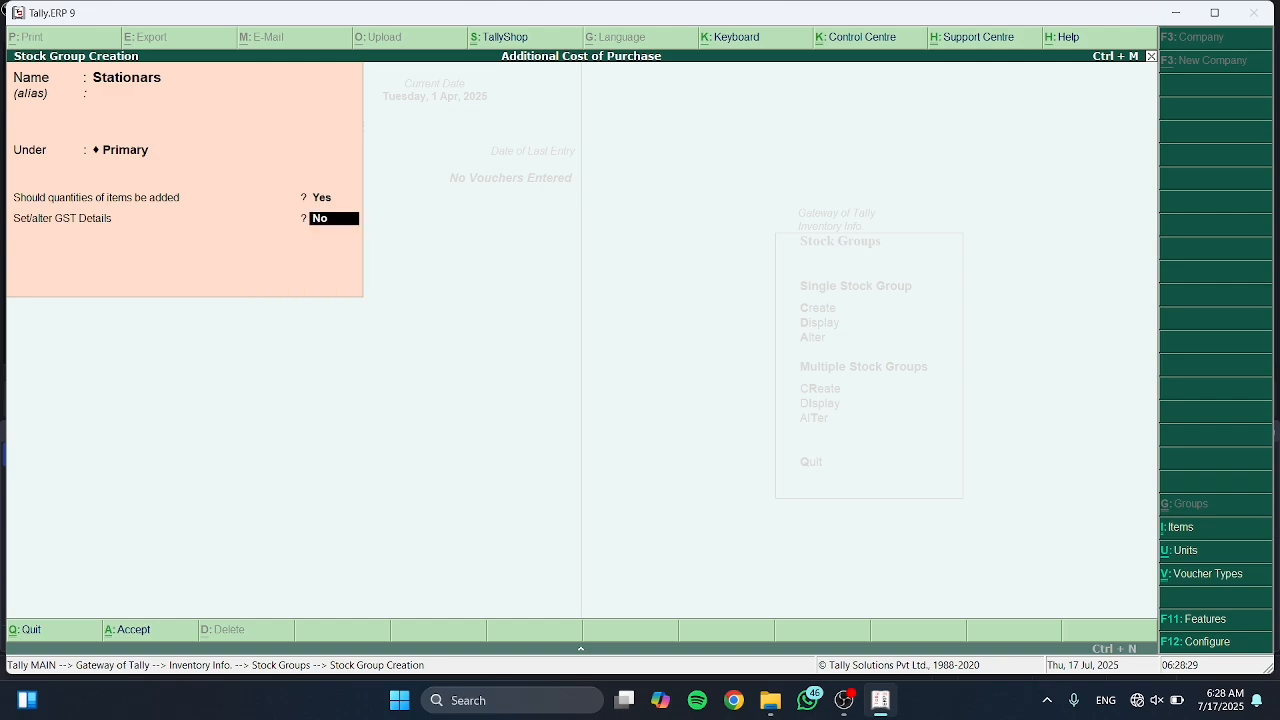
{"action": "key", "text": "BackSpace"}
{"action": "key", "text": "Return"}
{"action": "type", "text": "y"}
{"action": "key", "text": "Return"}
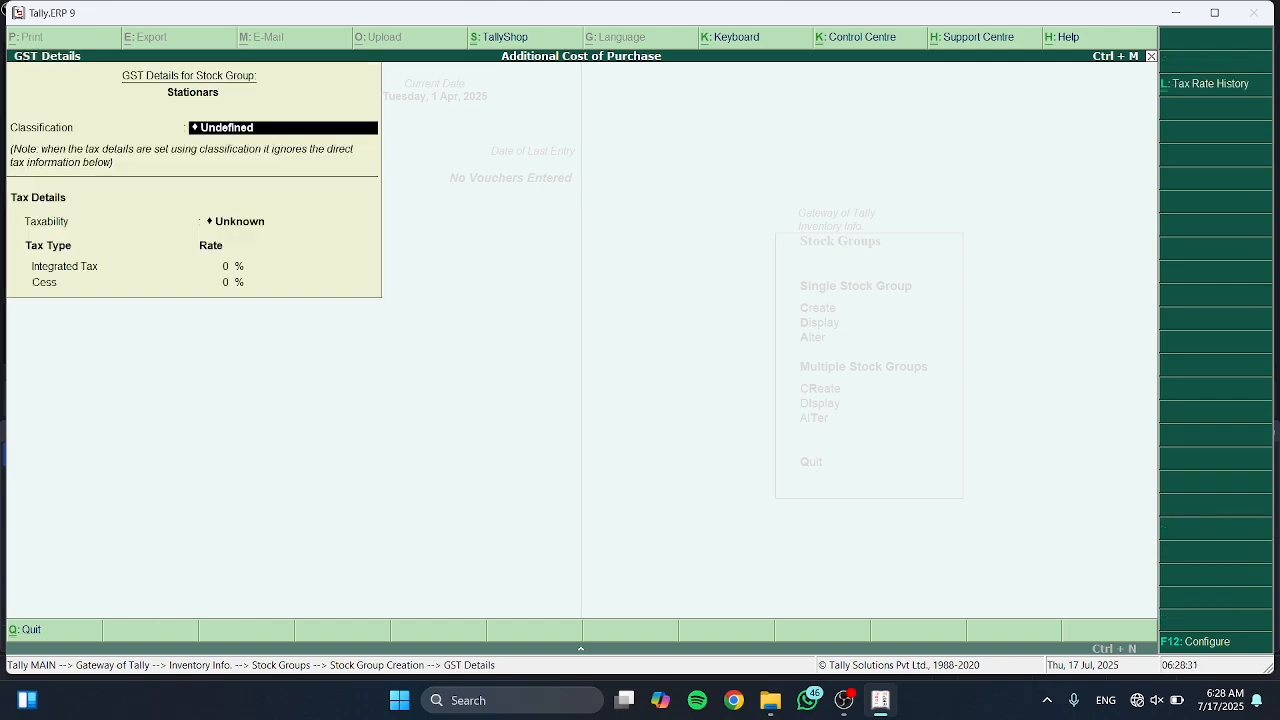
Set the stock group's taxability to Taxable with 18% integrated tax, save the group and leave stock group creation.
{"action": "key", "text": "Return"}
{"action": "key", "text": "Down"}
{"action": "key", "text": "Down"}
{"action": "key", "text": "Down"}
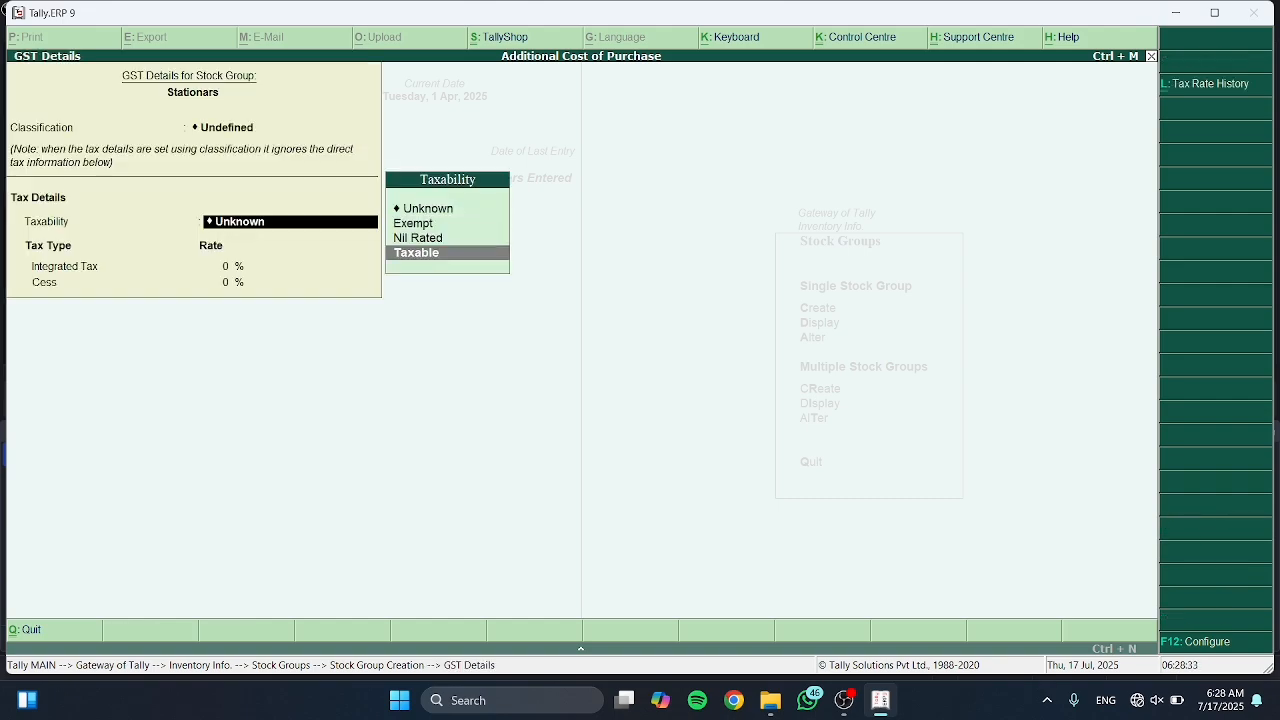
{"action": "key", "text": "Return"}
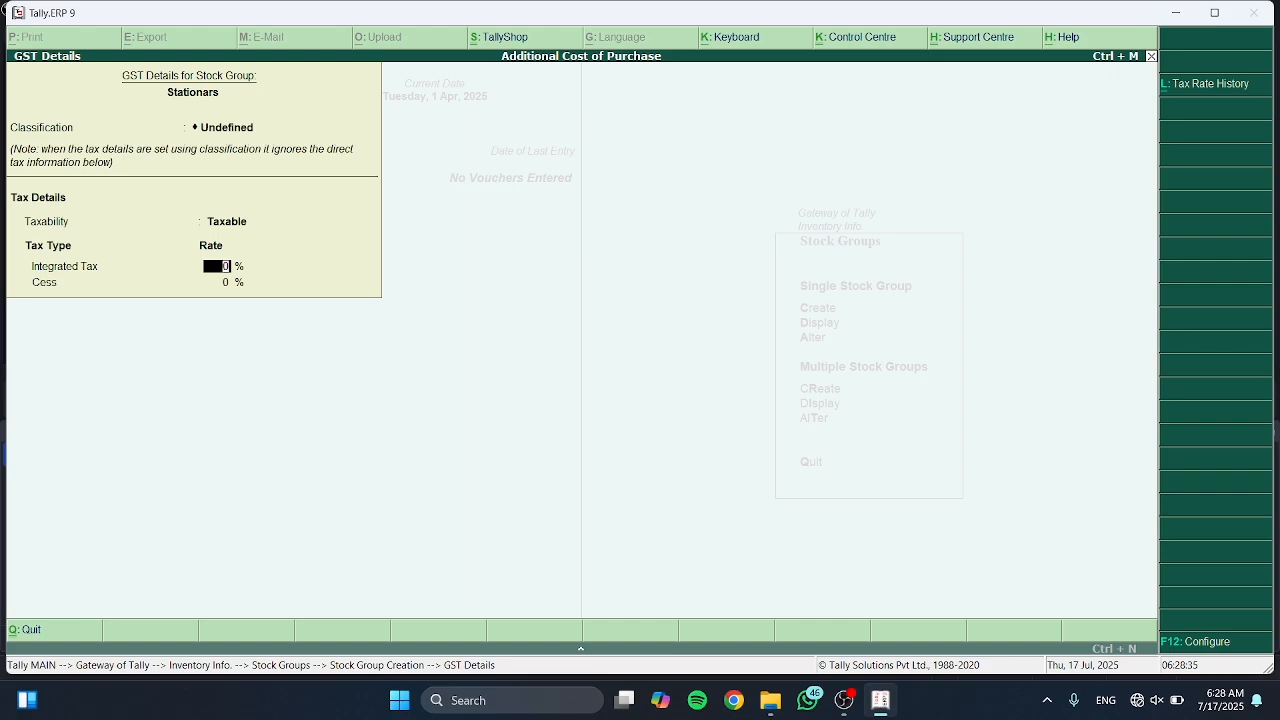
{"action": "type", "text": "18"}
{"action": "key", "text": "Return"}
{"action": "key", "text": "Return"}
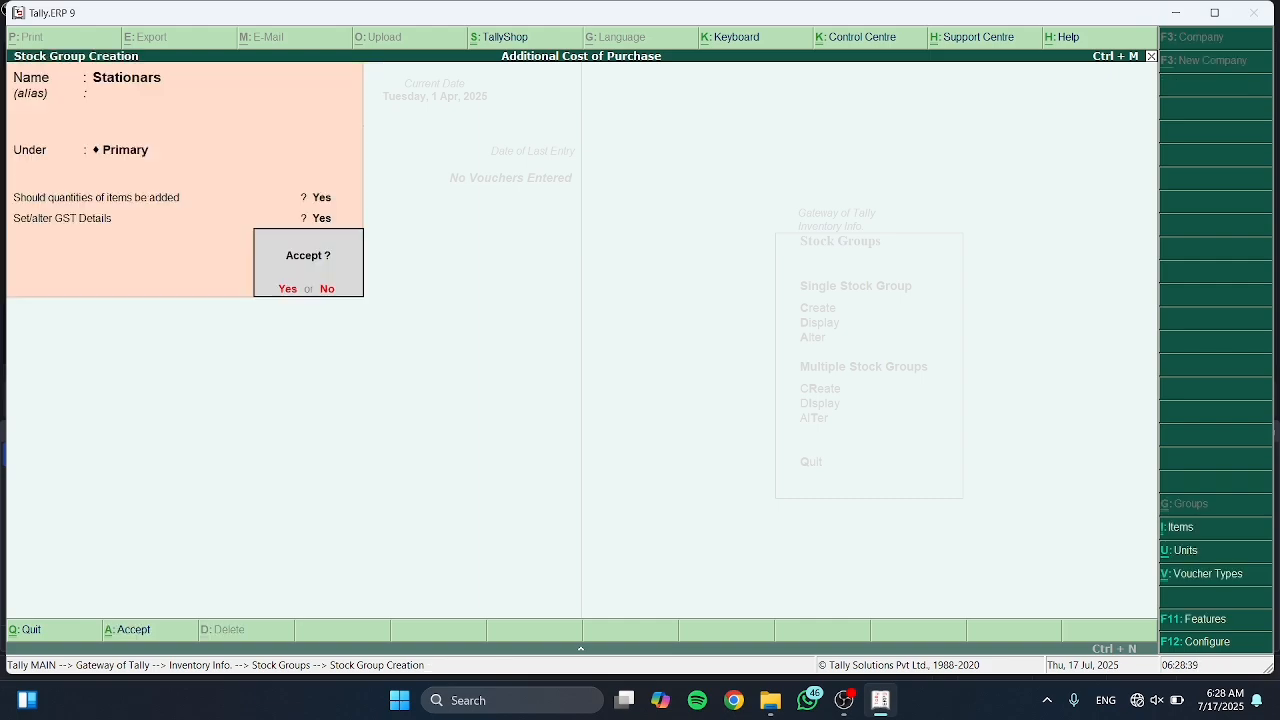
{"action": "key", "text": "Return"}
{"action": "key", "text": "Escape"}
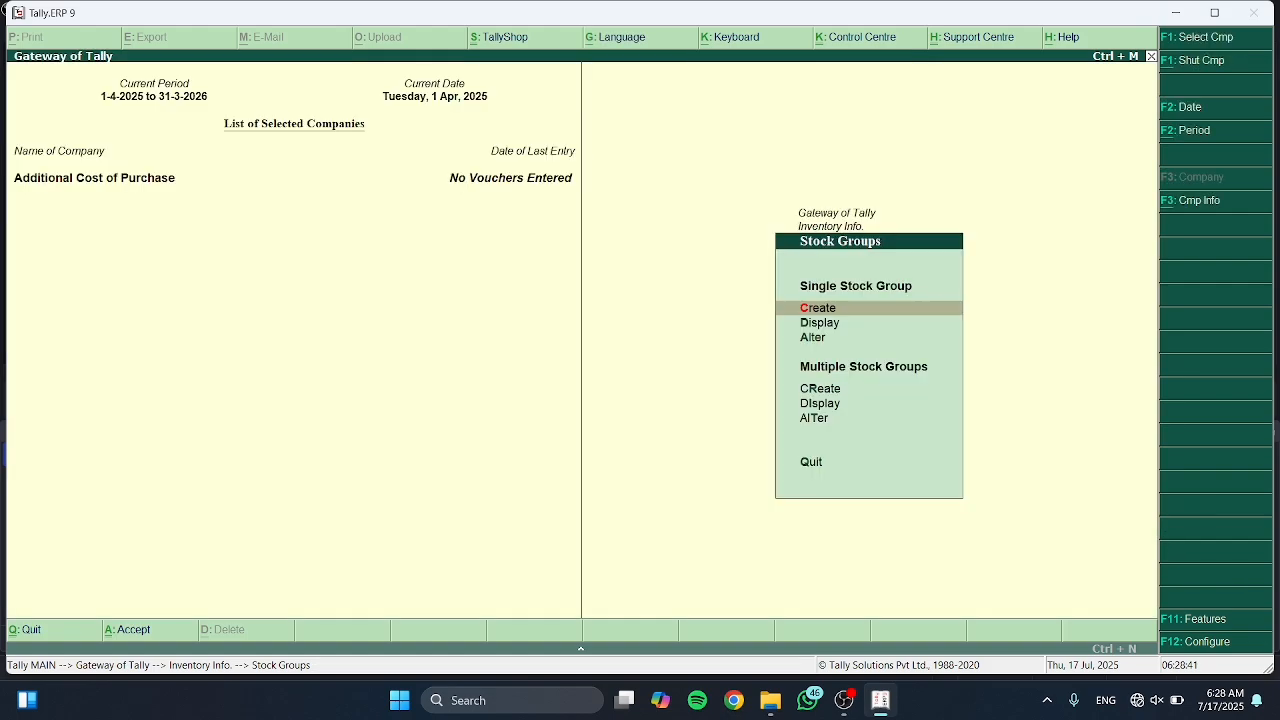
{"action": "key", "text": "Escape"}
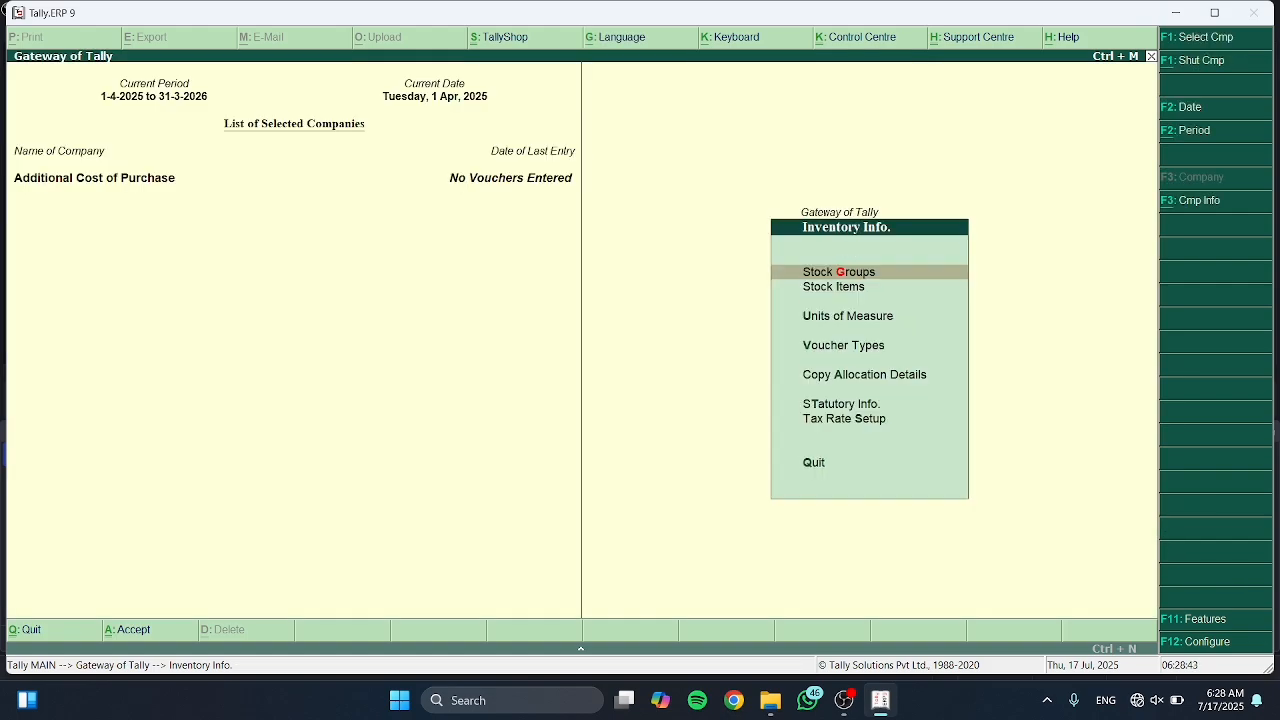
Create the stock item "Notebook" under Stationars with unit pcs, keeping GST applicable and the type of supply as Goods.
{"action": "key", "text": "Down"}
{"action": "key", "text": "Return"}
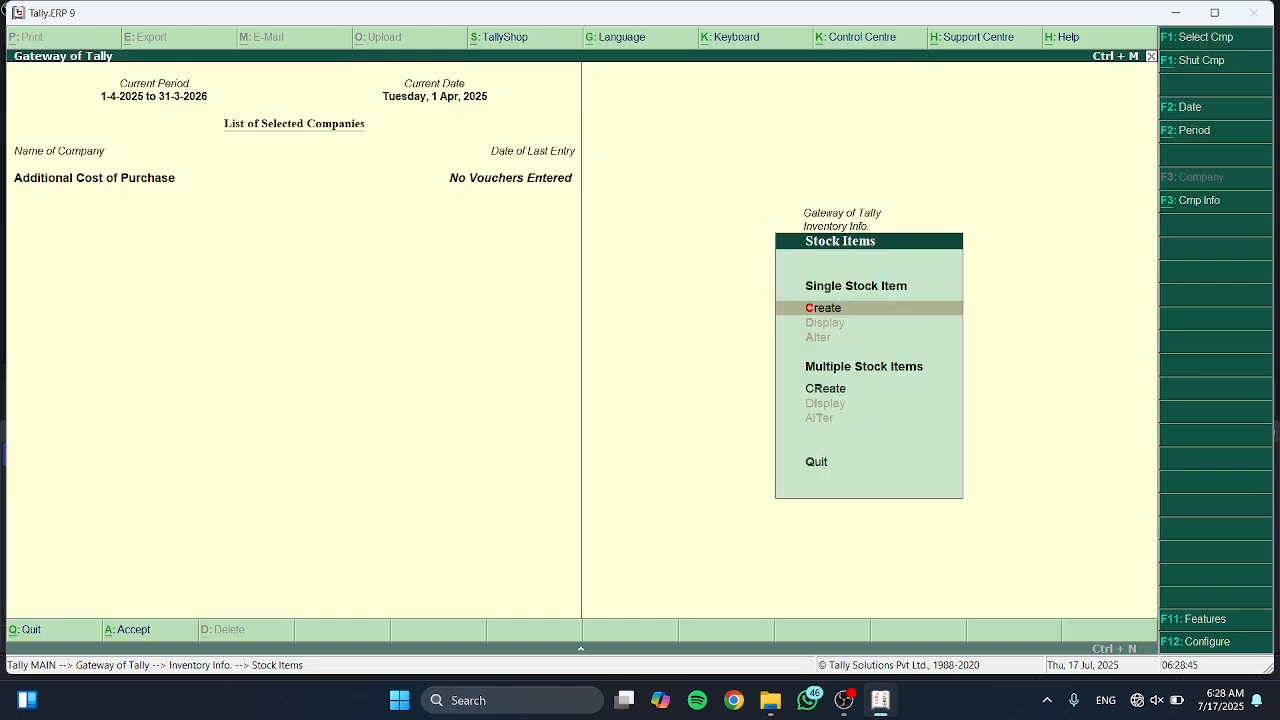
{"action": "key", "text": "Return"}
{"action": "type", "text": "No"}
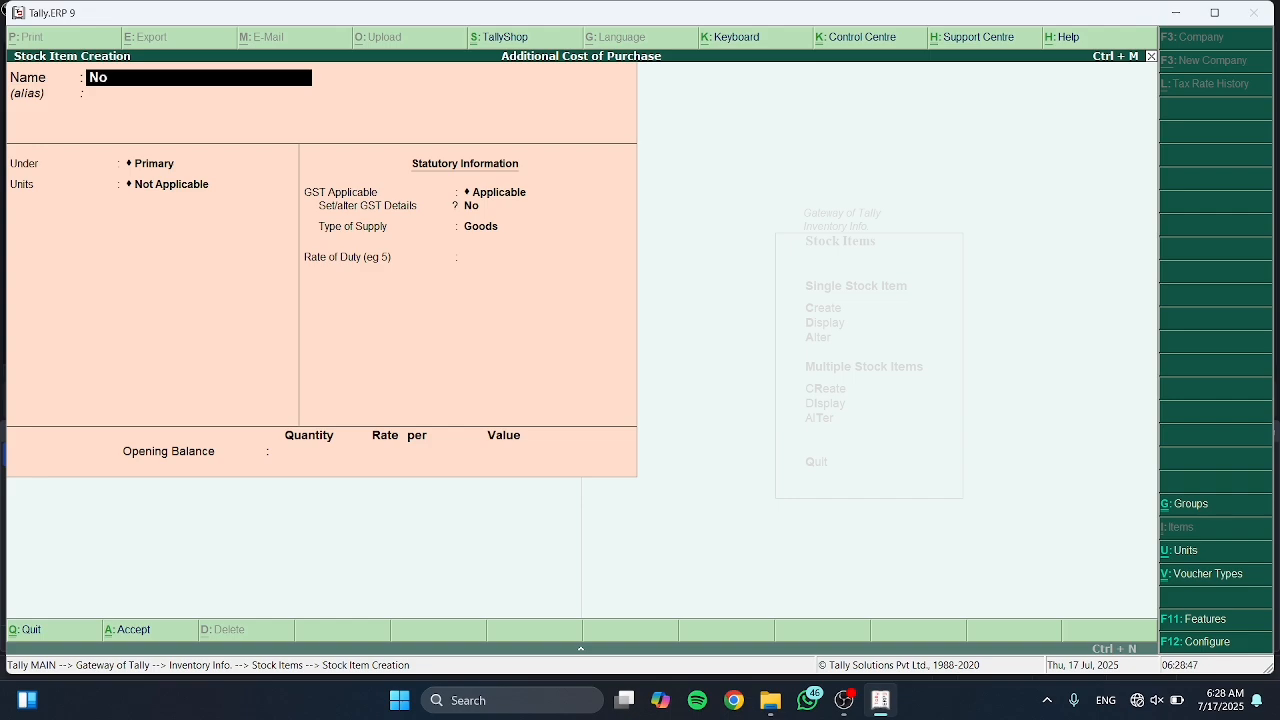
{"action": "type", "text": "tebook"}
{"action": "key", "text": "Return"}
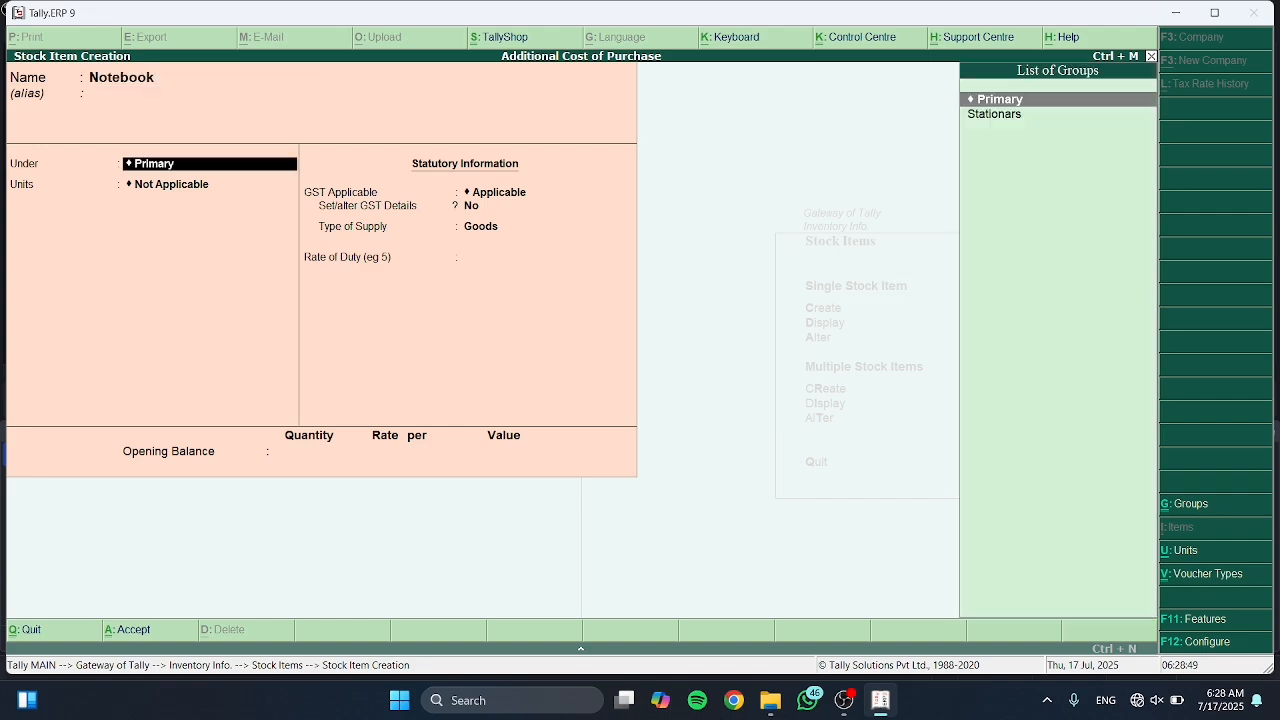
{"action": "key", "text": "Down"}
{"action": "key", "text": "Return"}
{"action": "key", "text": "Down"}
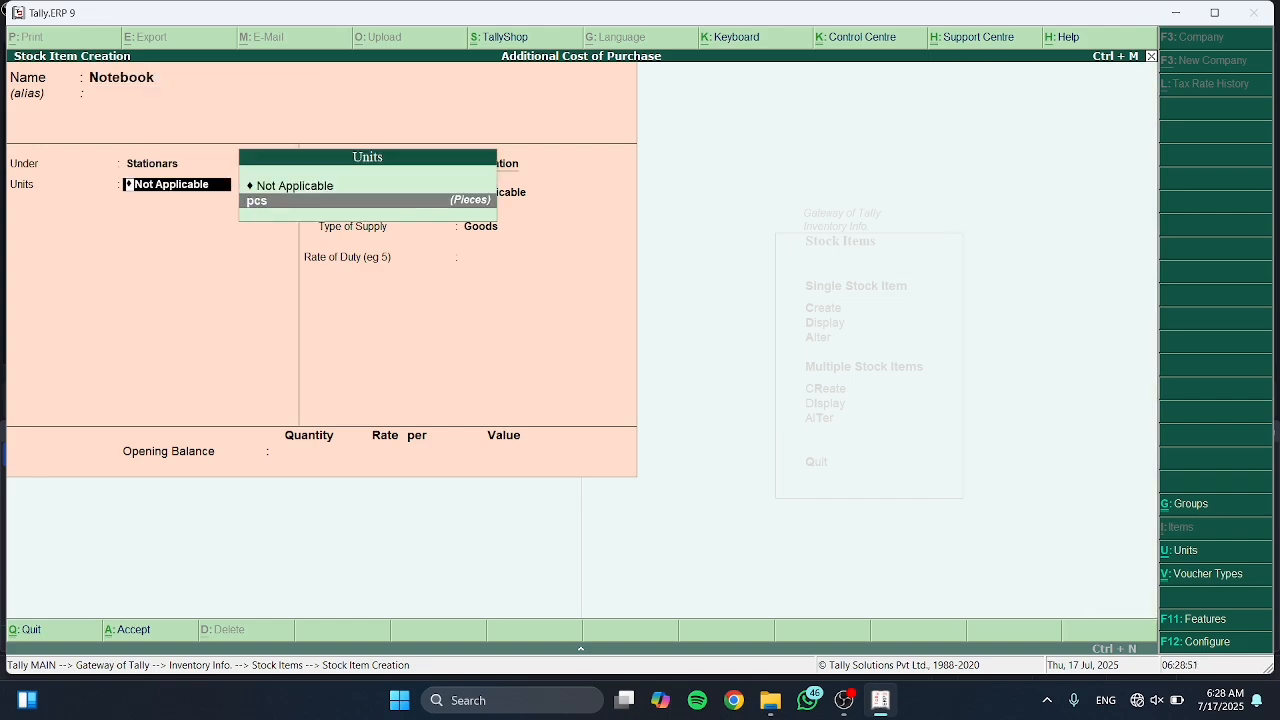
{"action": "key", "text": "Return"}
{"action": "key", "text": "Return"}
{"action": "key", "text": "Return"}
{"action": "key", "text": "Return"}
{"action": "key", "text": "Return"}
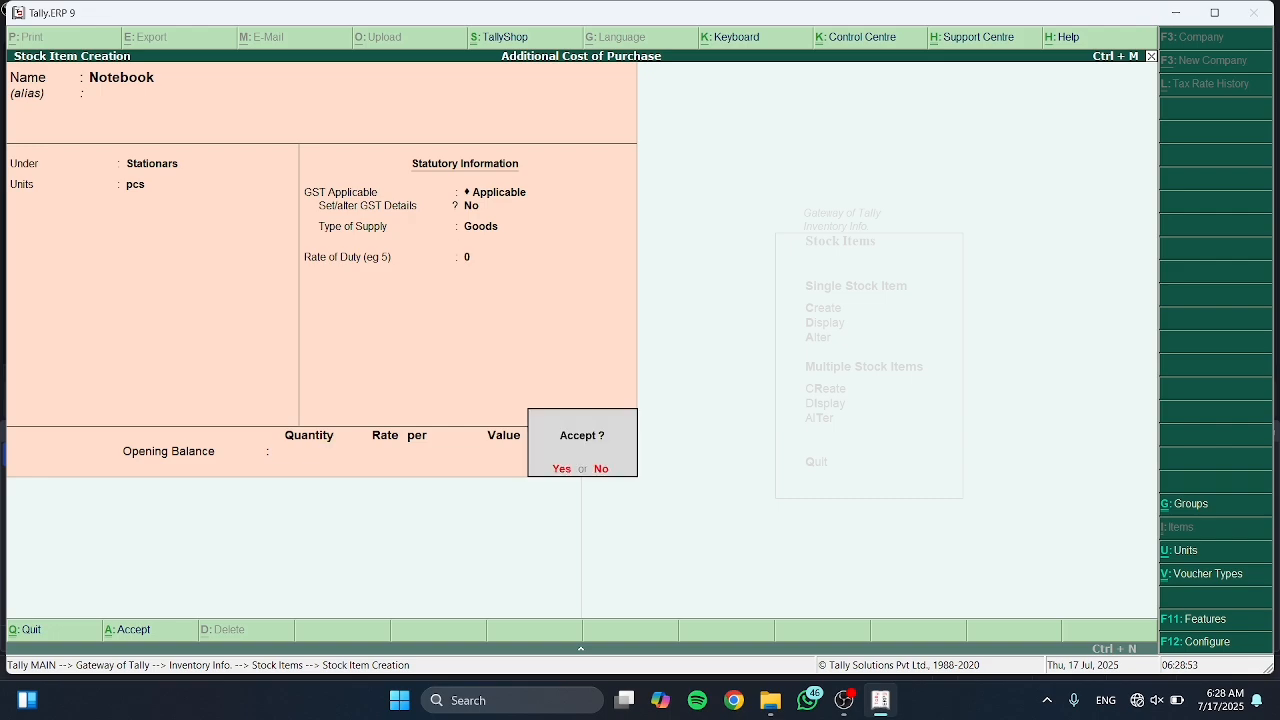
{"action": "key", "text": "Return"}
Create the stock item "Pen" under Stationars with unit pcs, keeping GST applicable and the type of supply as Goods.
{"action": "type", "text": "Pen"}
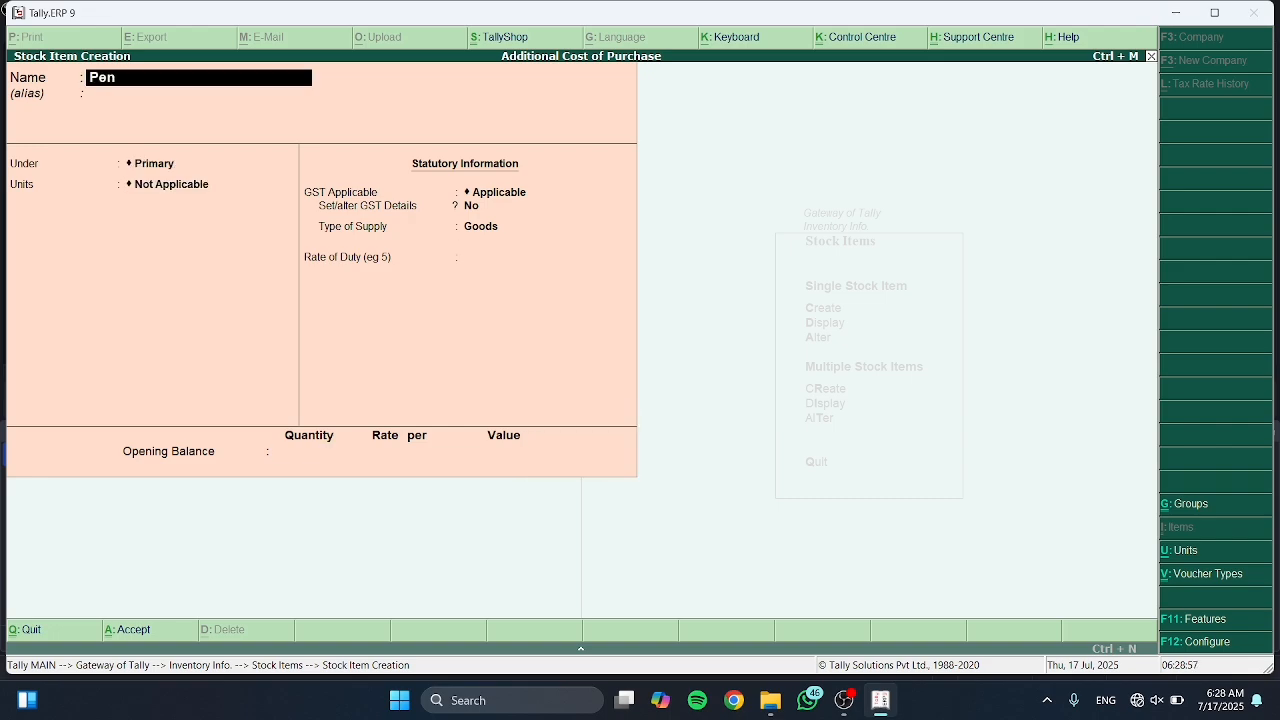
{"action": "key", "text": "Return"}
{"action": "key", "text": "Down"}
{"action": "key", "text": "Return"}
{"action": "key", "text": "Down"}
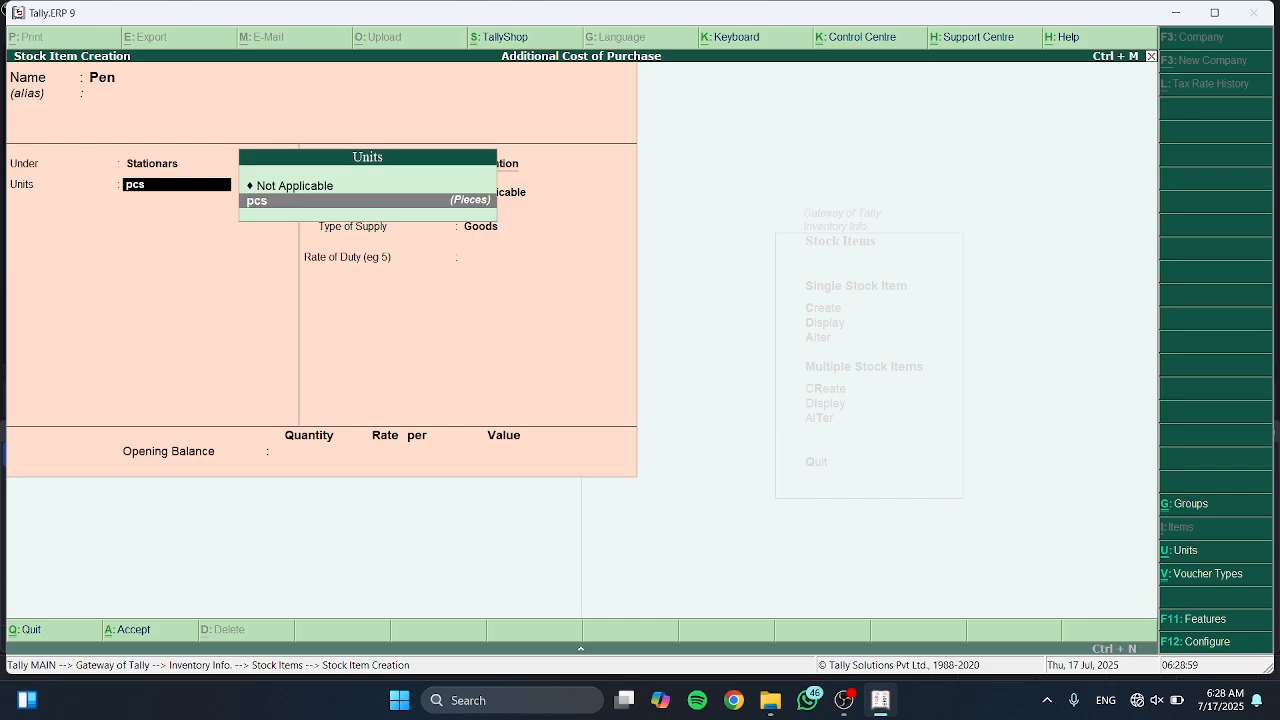
{"action": "key", "text": "Return"}
{"action": "key", "text": "Return"}
{"action": "key", "text": "Return"}
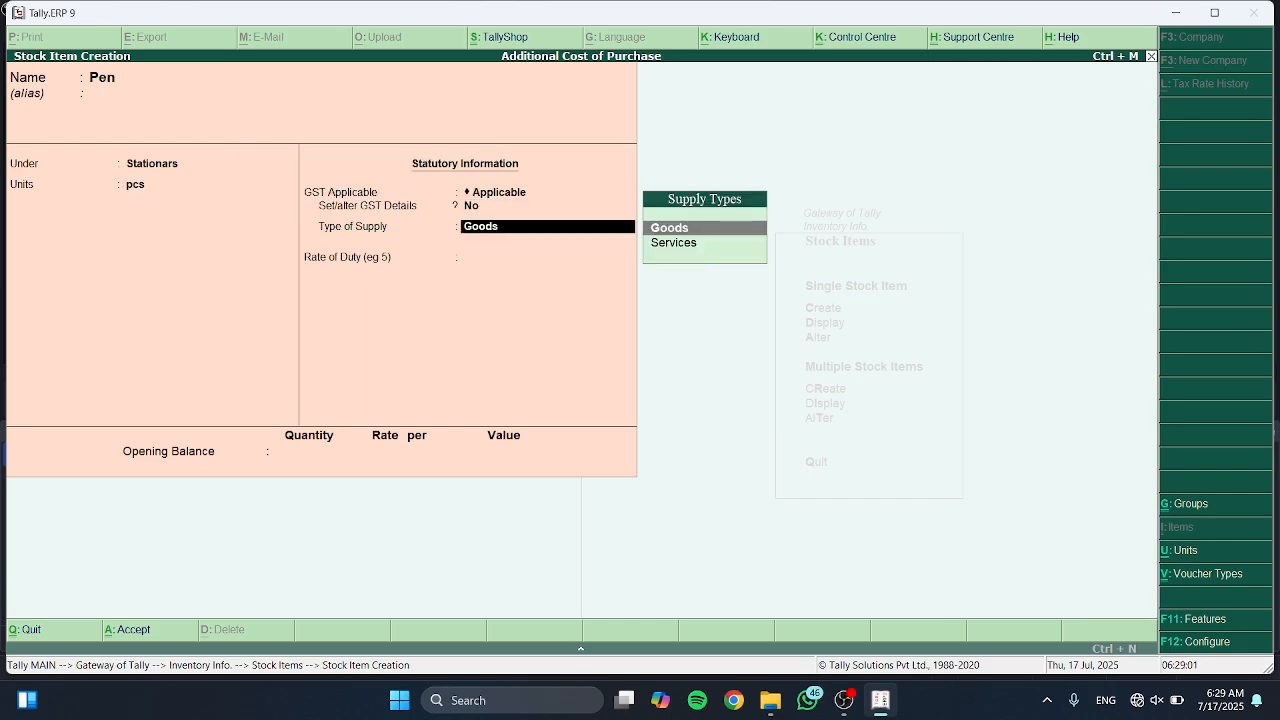
{"action": "key", "text": "Return"}
{"action": "key", "text": "Return"}
{"action": "key", "text": "Return"}
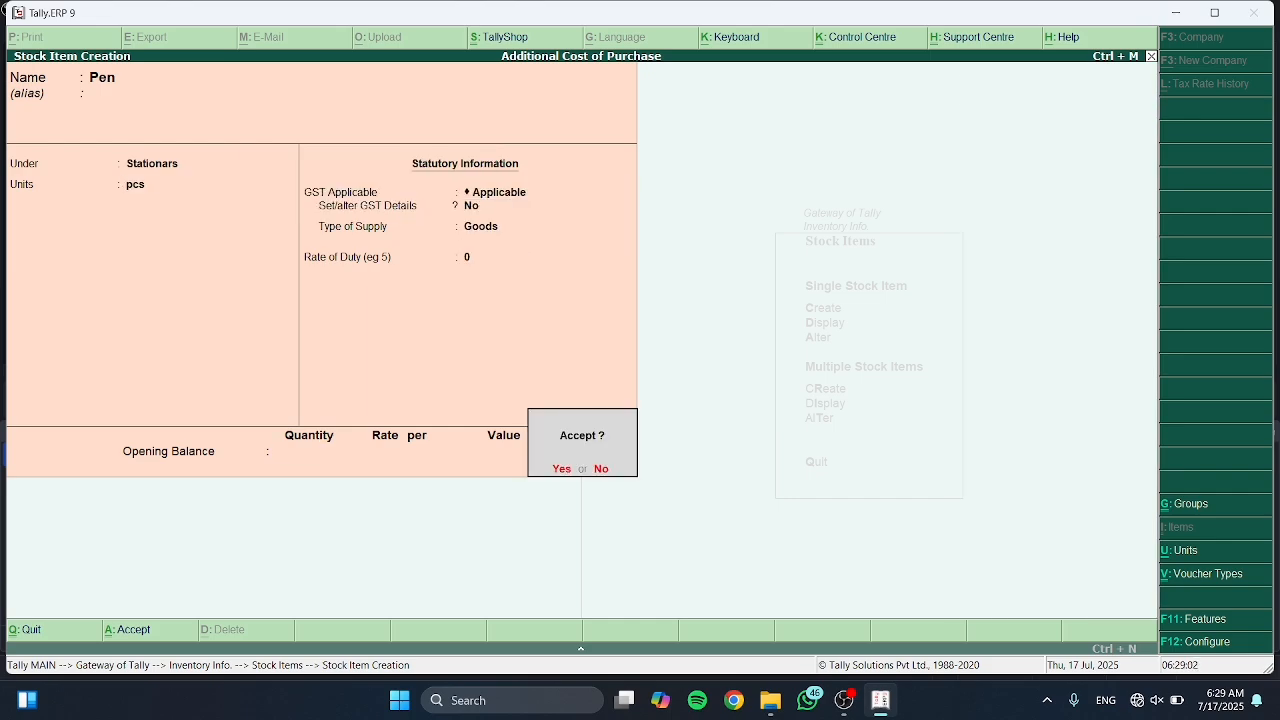
{"action": "key", "text": "Return"}
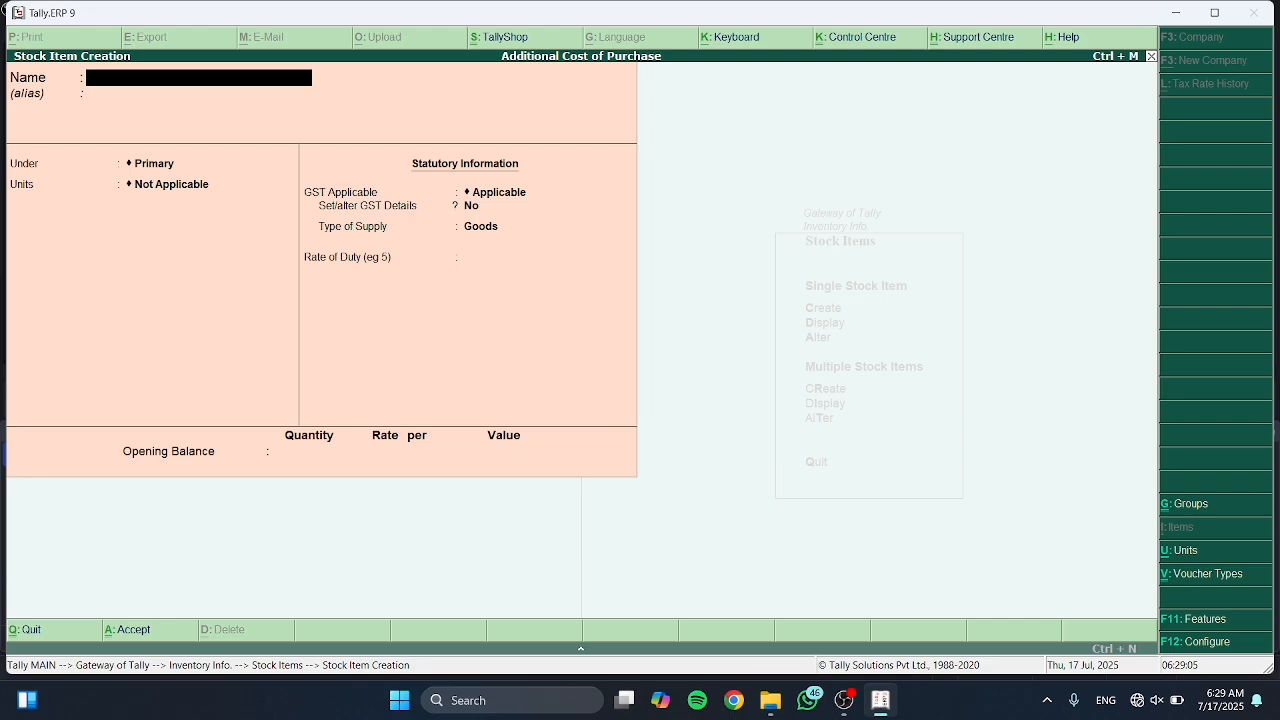
Leave the inventory masters and open a new purchase voucher in the accounting vouchers.
{"action": "key", "text": "Escape"}
{"action": "key", "text": "Return"}
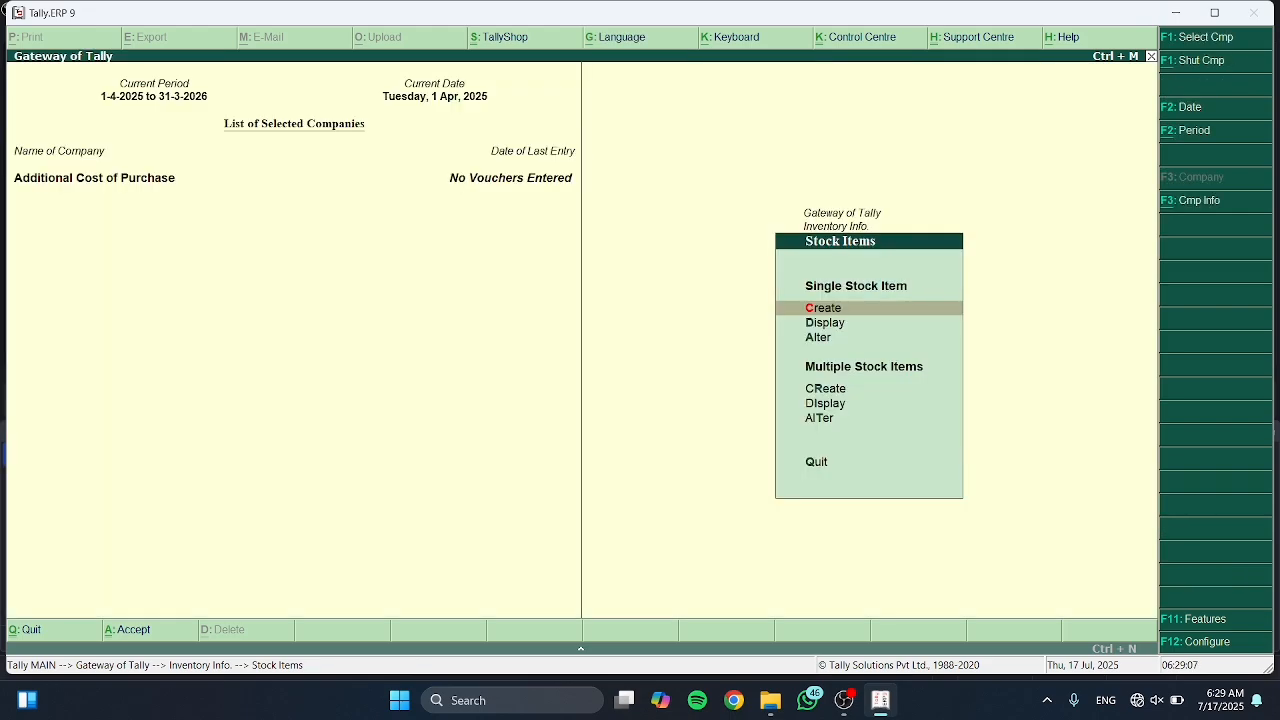
{"action": "key", "text": "Escape"}
{"action": "key", "text": "Escape"}
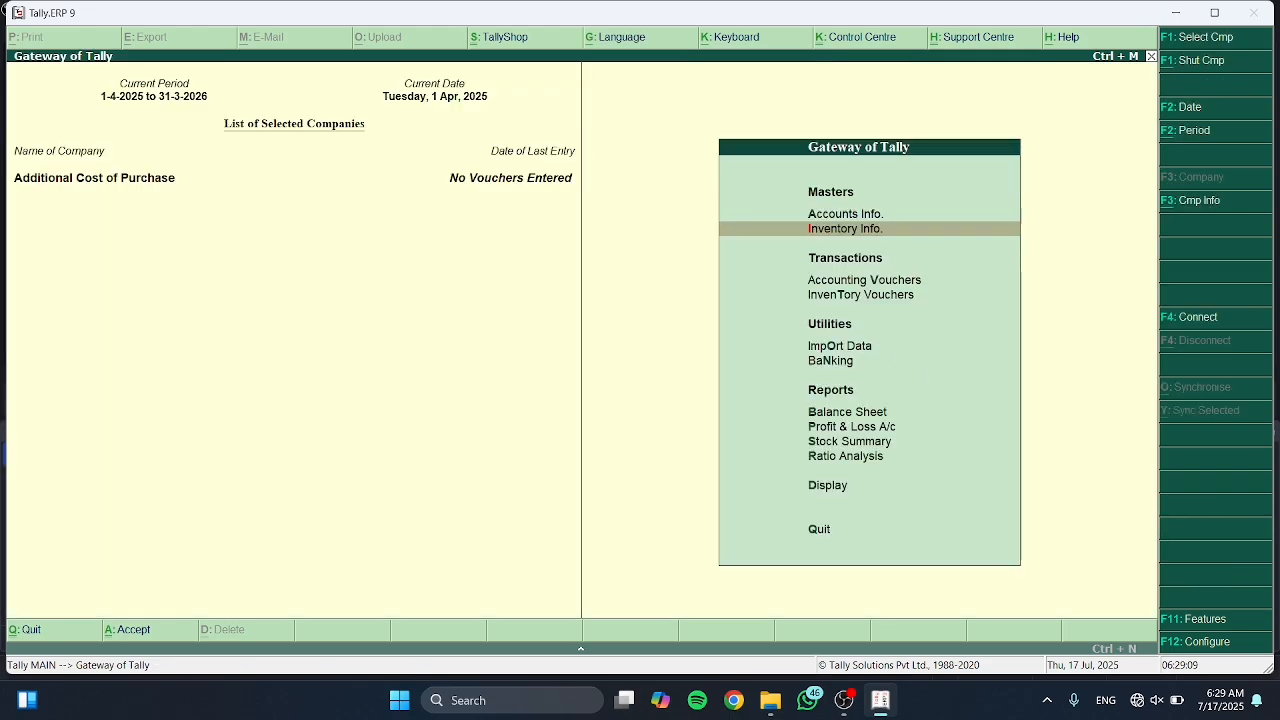
{"action": "key", "text": "Down"}
{"action": "key", "text": "Down"}
{"action": "key", "text": "Up"}
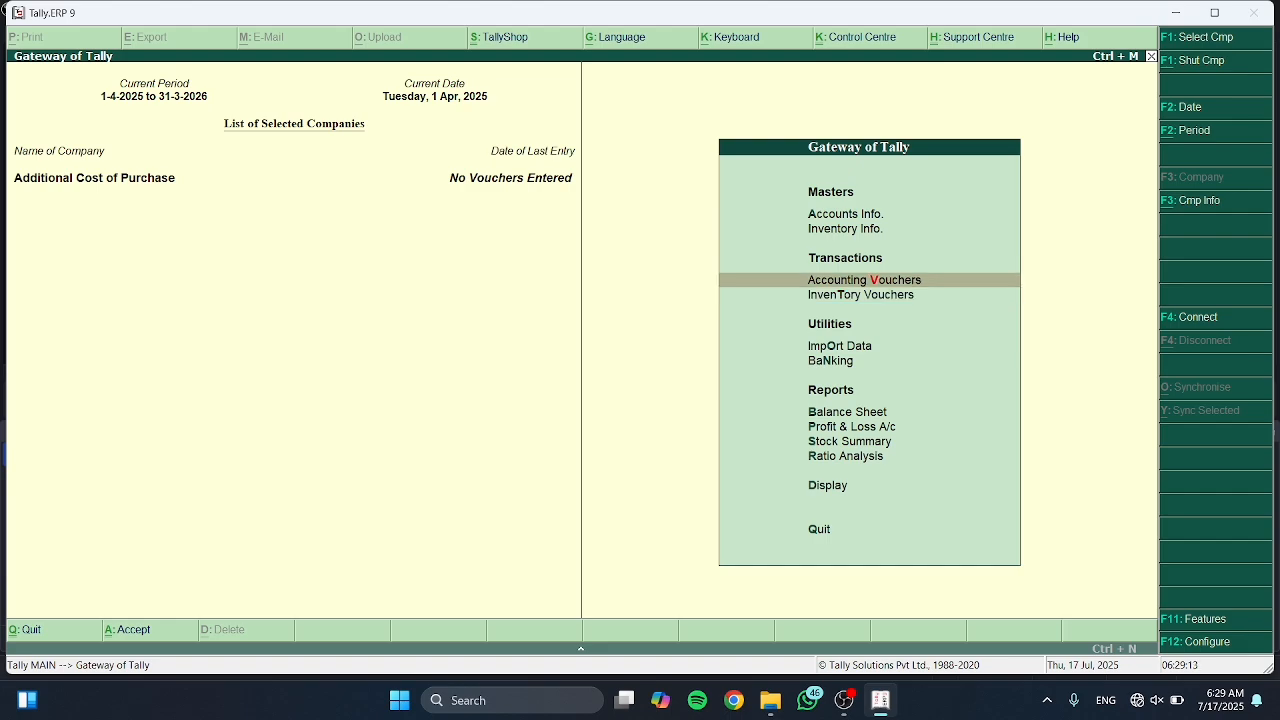
{"action": "key", "text": "Return"}
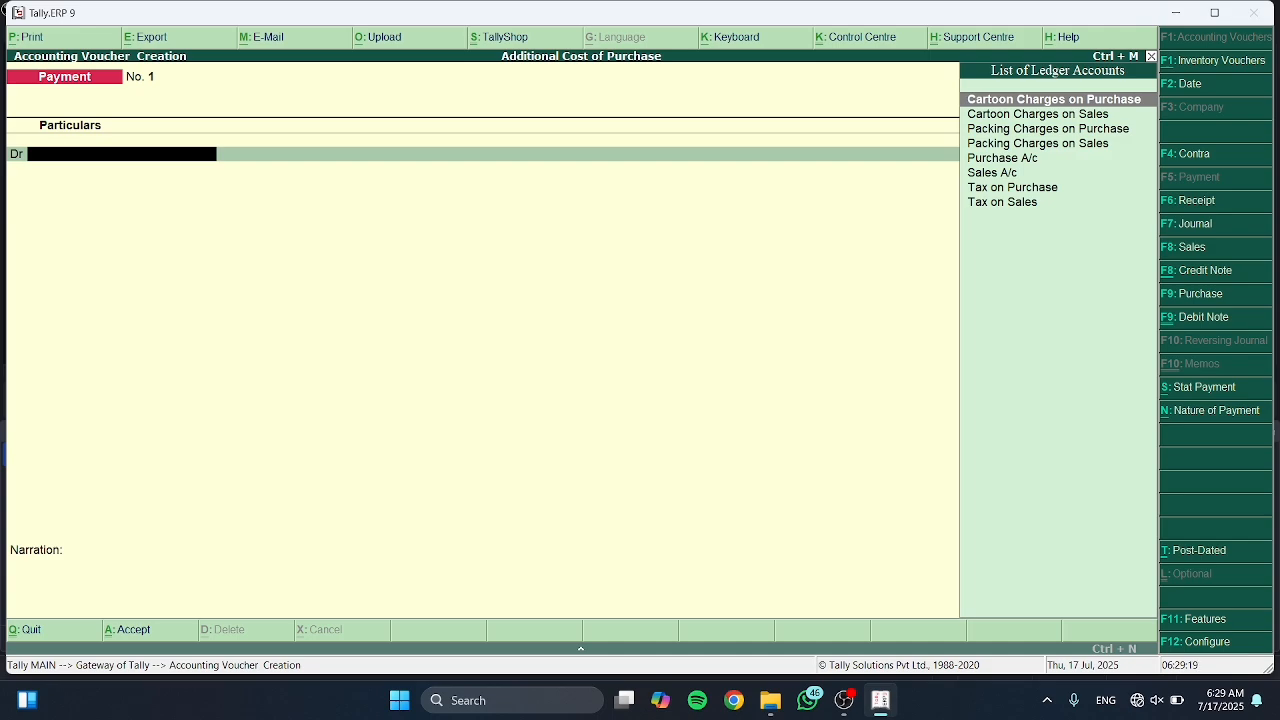
{"action": "key", "text": "F9"}
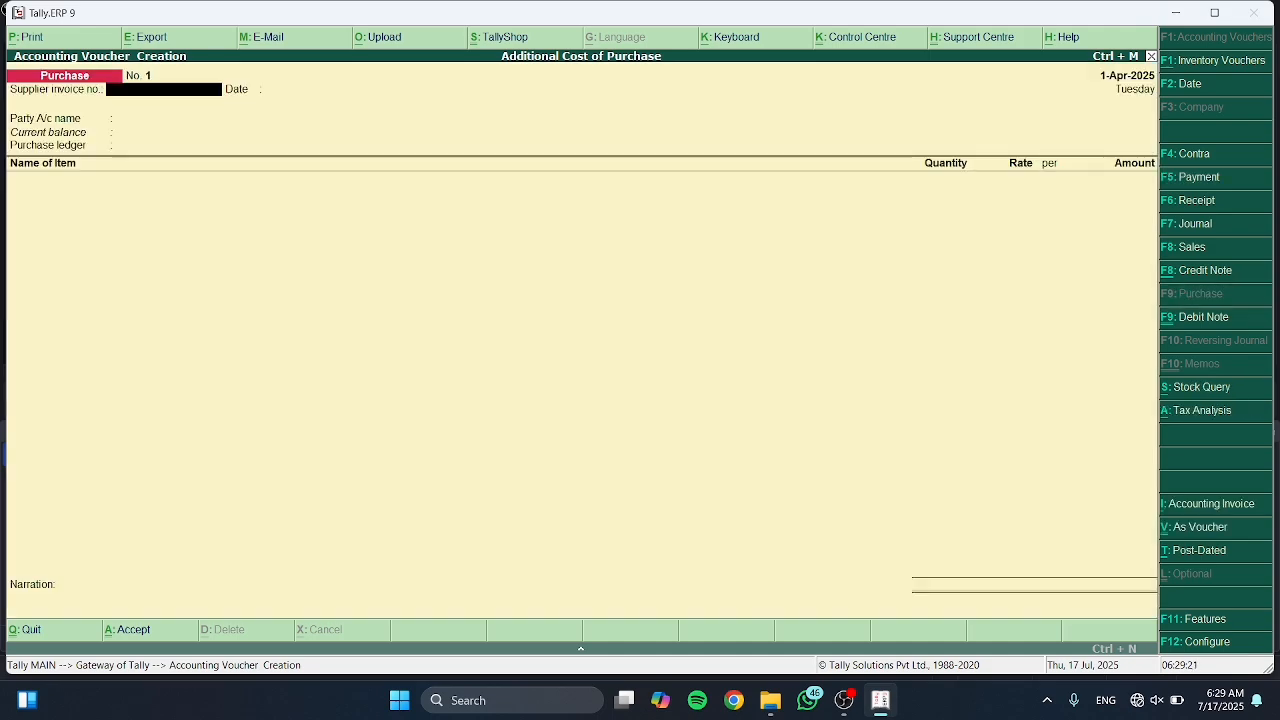
Enter supplier invoice number 123 and set both the voucher date and the supplier invoice date to 1-5-2025.
{"action": "type", "text": "123"}
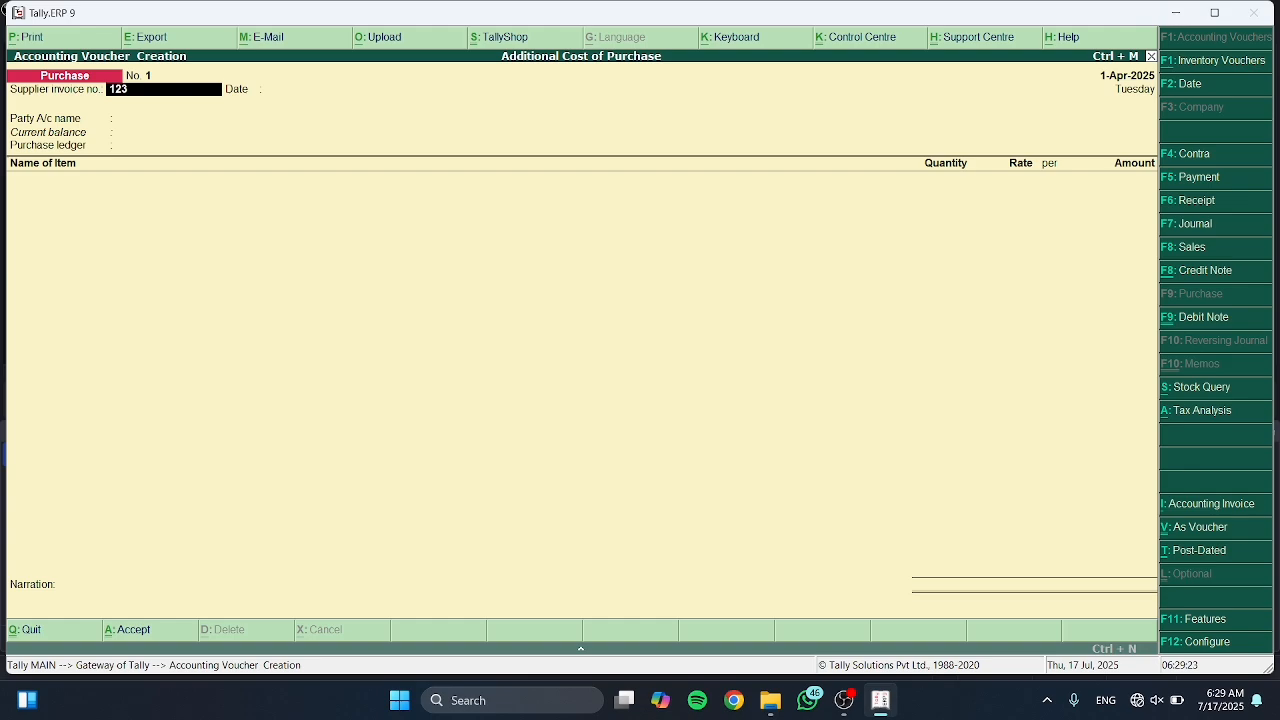
{"action": "key", "text": "Return"}
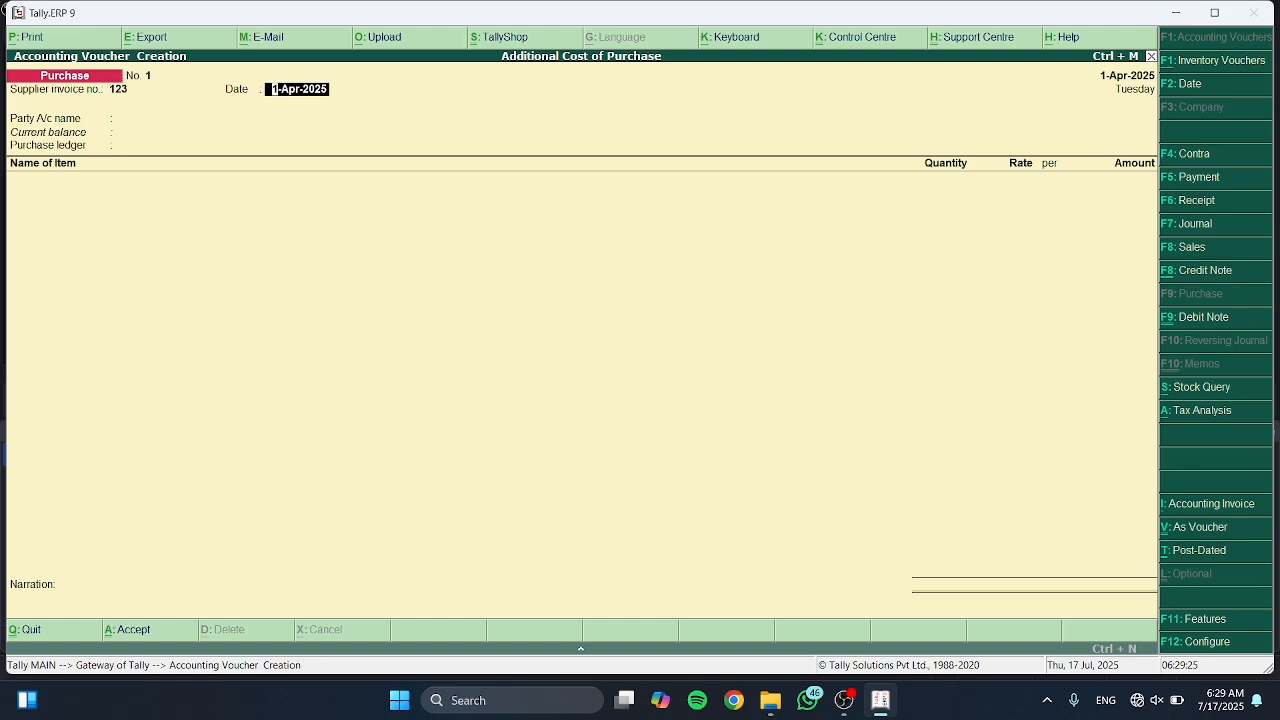
{"action": "key", "text": "F2"}
{"action": "type", "text": "1"}
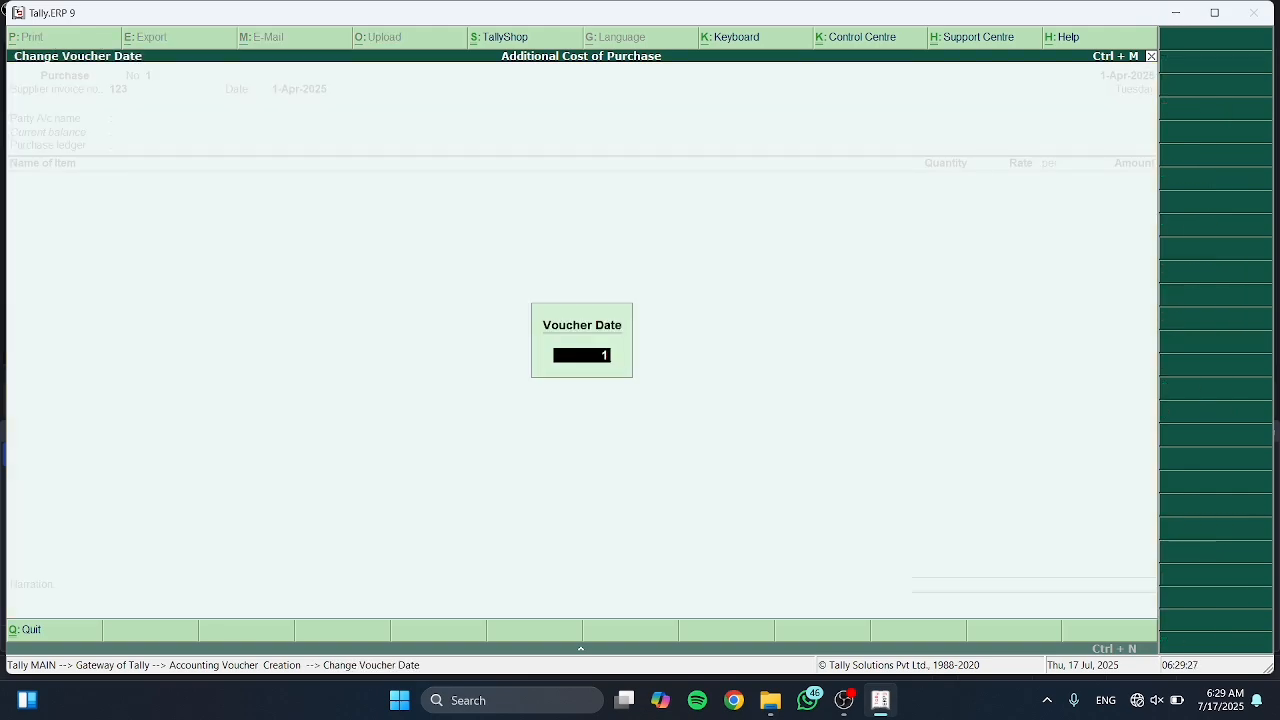
{"action": "type", "text": "-5-2025"}
{"action": "key", "text": "Return"}
{"action": "type", "text": "1-"}
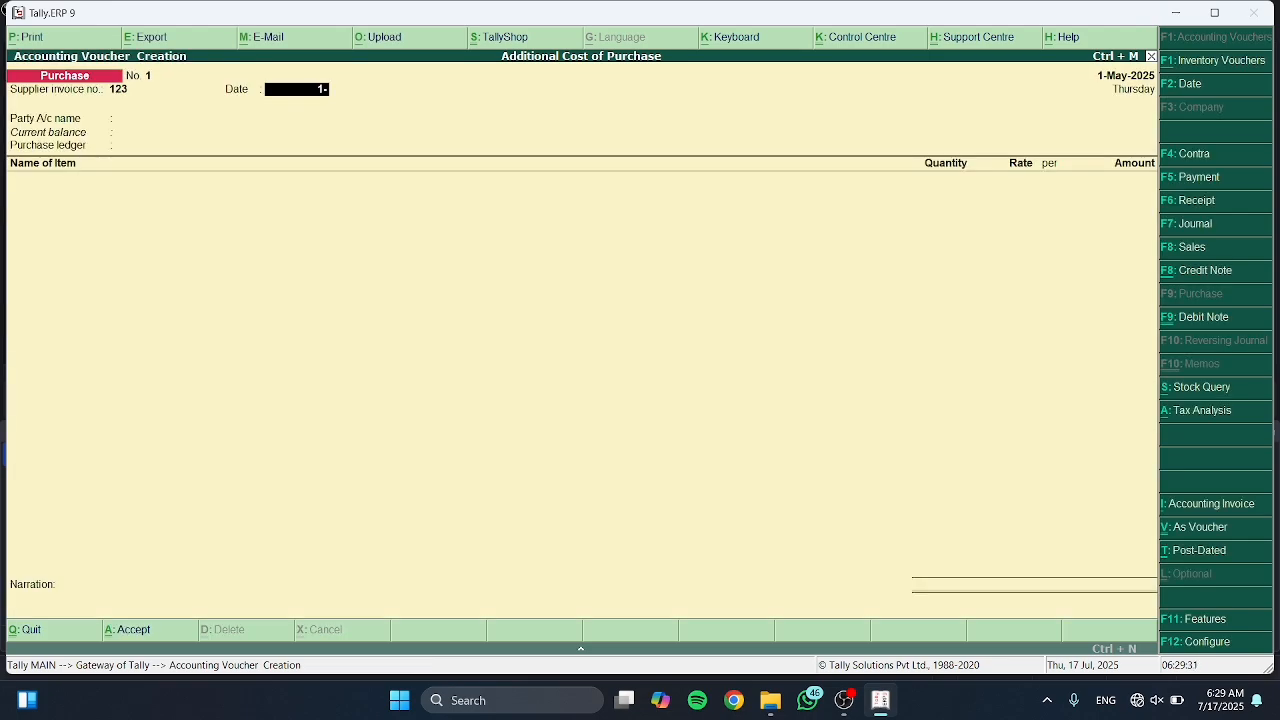
{"action": "type", "text": "5-2025"}
{"action": "key", "text": "Return"}
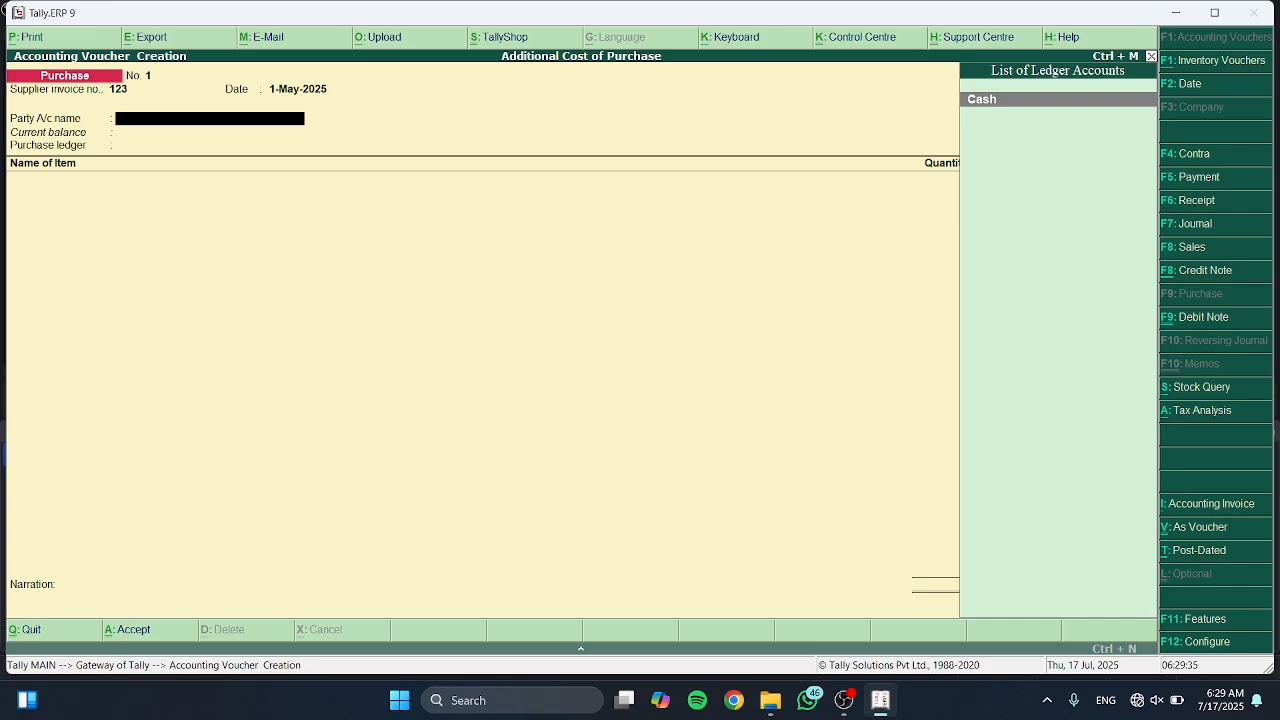
Start a new party ledger named Mohit Traders from the voucher and place it under Sundry Creditors.
{"action": "key", "text": "alt+c"}
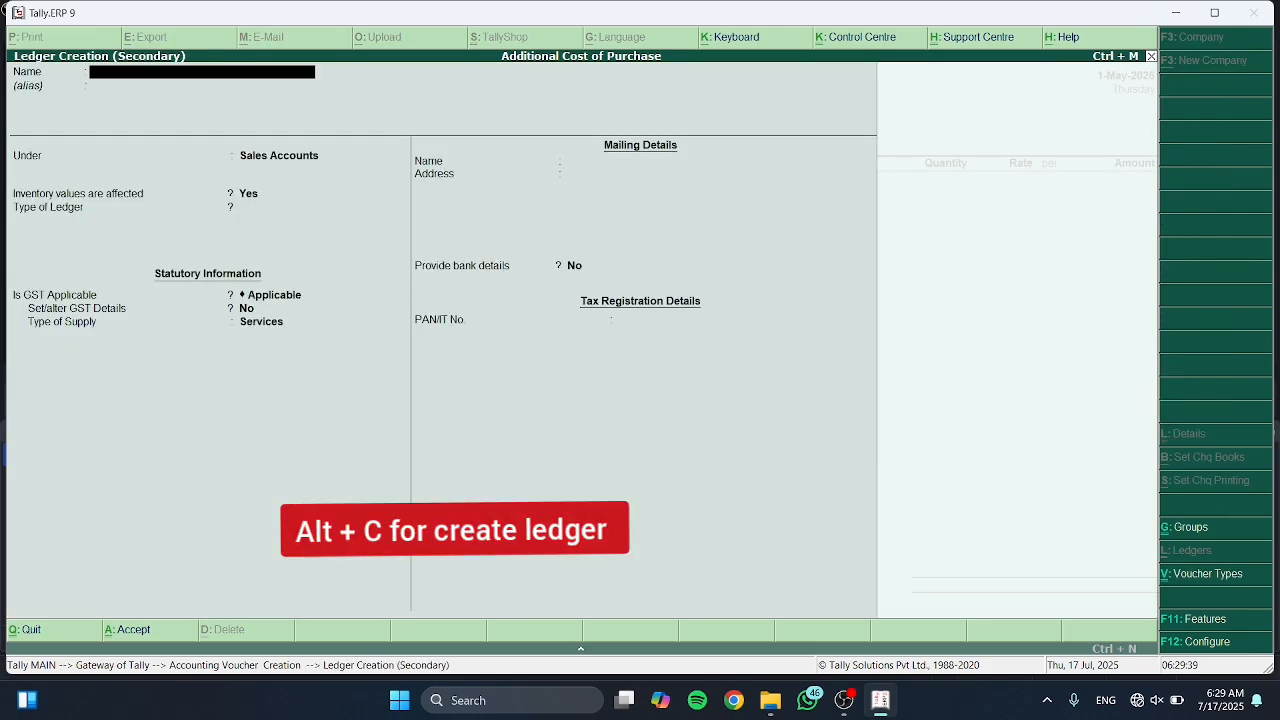
{"action": "type", "text": "Mohit"}
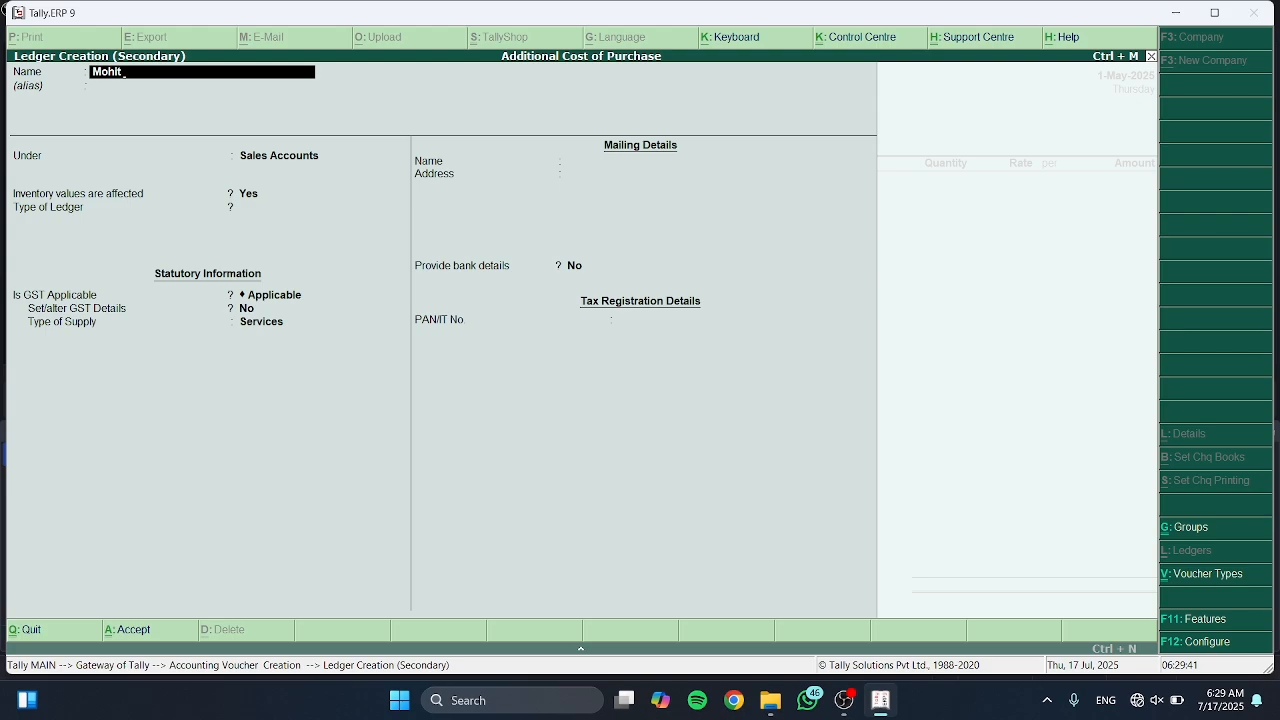
{"action": "type", "text": " Traders"}
{"action": "key", "text": "Return"}
{"action": "type", "text": "Sun"}
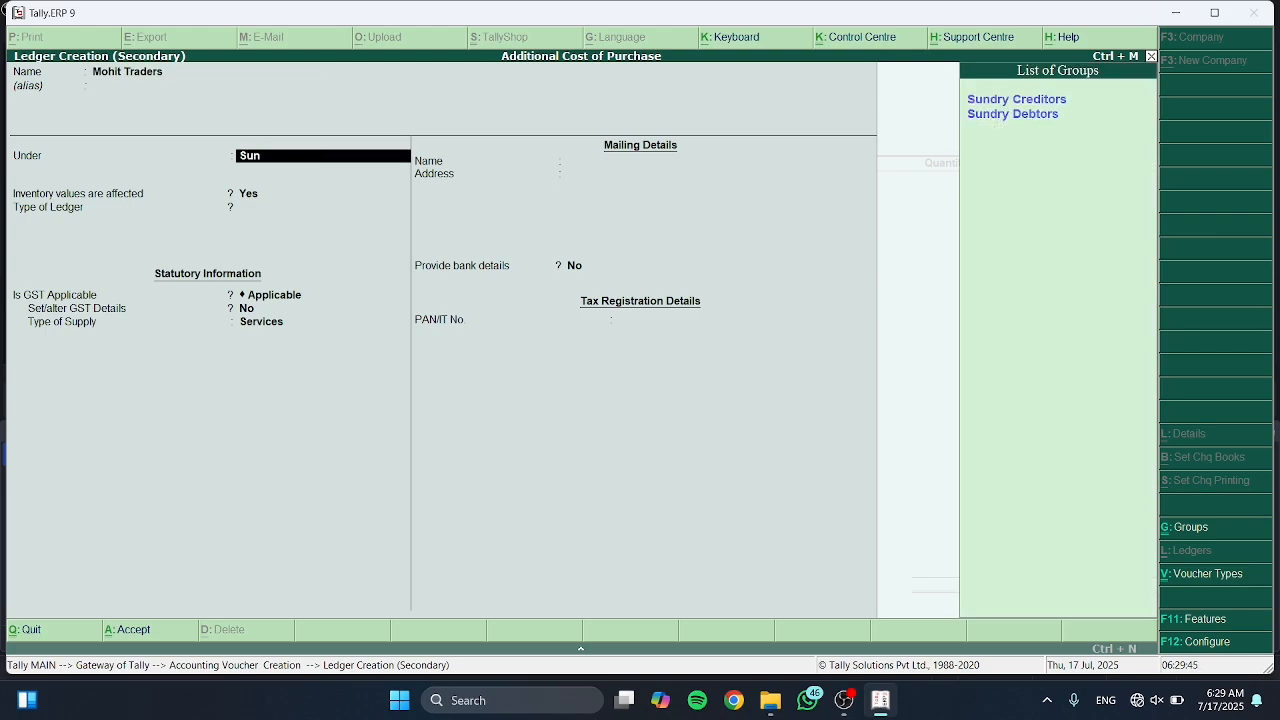
{"action": "key", "text": "Down"}
{"action": "key", "text": "Up"}
{"action": "key", "text": "Return"}
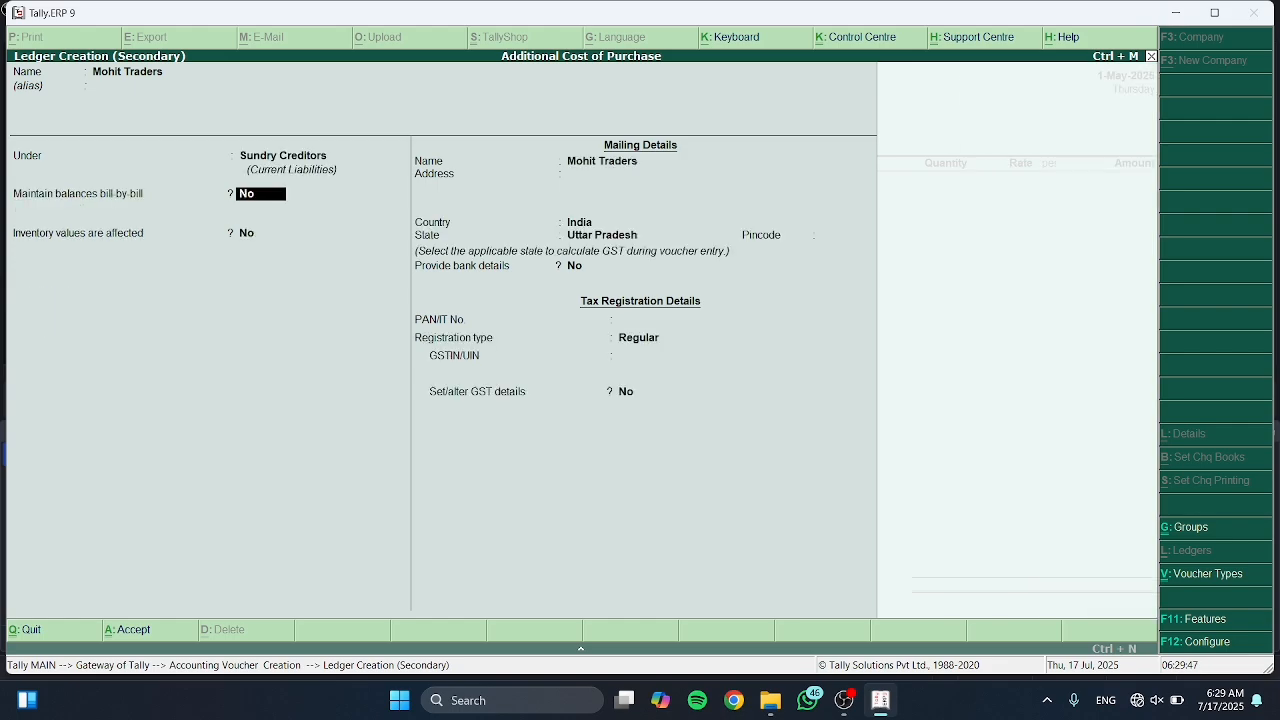
Keep the Mohit Traders ledger's default balance, mailing and Regular registration details, and save it as the voucher's party account.
{"action": "key", "text": "Return"}
{"action": "key", "text": "Return"}
{"action": "key", "text": "Return"}
{"action": "key", "text": "Return"}
{"action": "key", "text": "Return"}
{"action": "key", "text": "Return"}
{"action": "key", "text": "Return"}
{"action": "key", "text": "Return"}
{"action": "key", "text": "Return"}
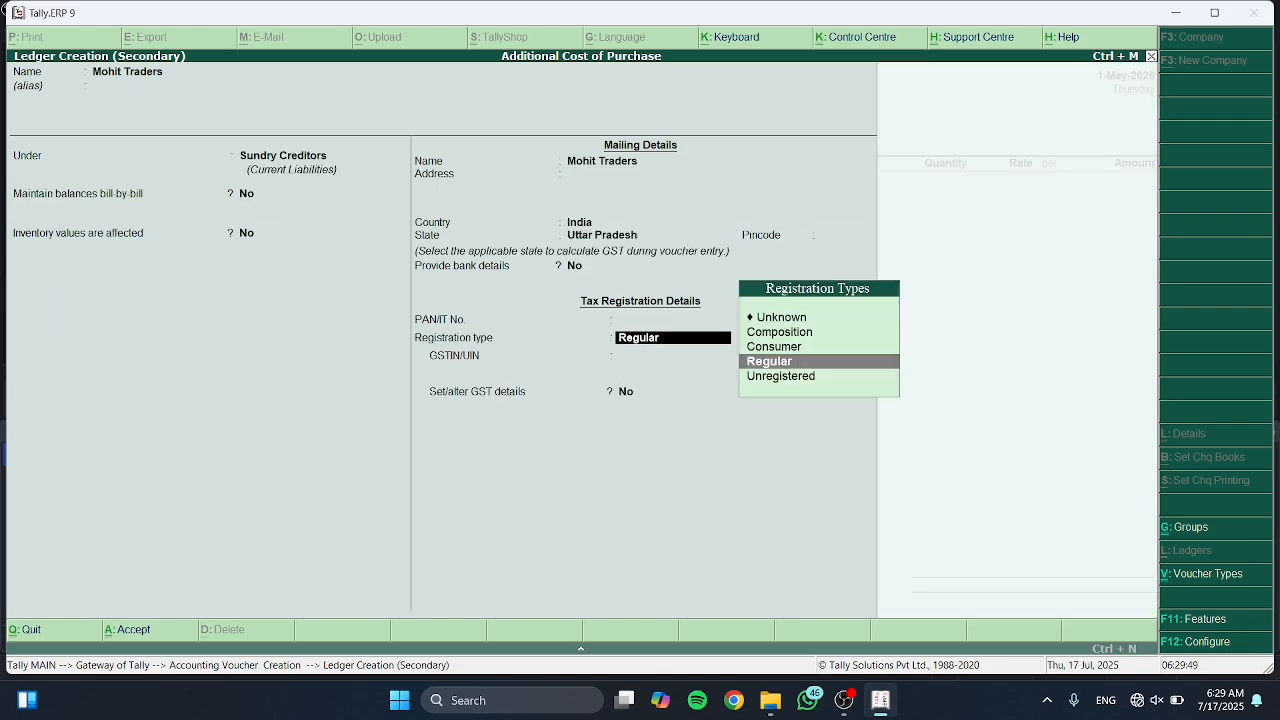
{"action": "key", "text": "Return"}
{"action": "key", "text": "Return"}
{"action": "key", "text": "Return"}
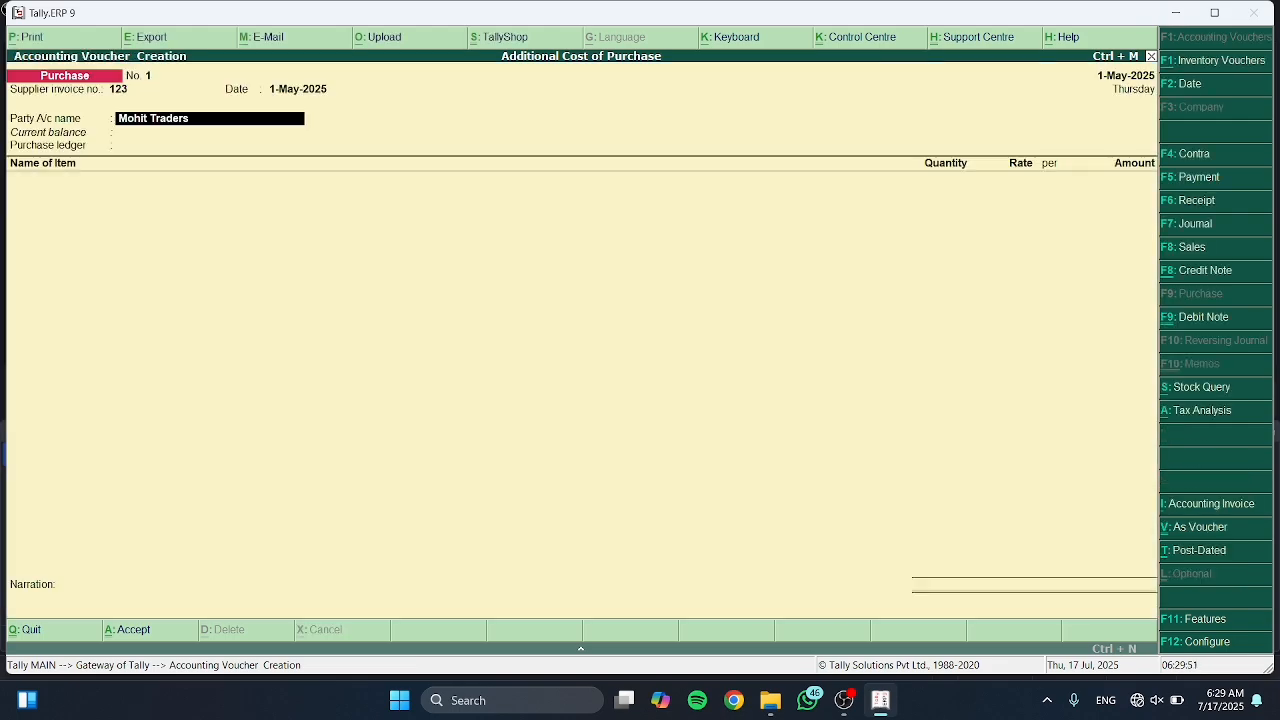
Accept the supplier's party details as filled in and choose Purchase A/c as the purchase ledger.
{"action": "key", "text": "Return"}
{"action": "key", "text": "Return"}
{"action": "key", "text": "Return"}
{"action": "key", "text": "Return"}
{"action": "key", "text": "Return"}
{"action": "key", "text": "Return"}
{"action": "key", "text": "Return"}
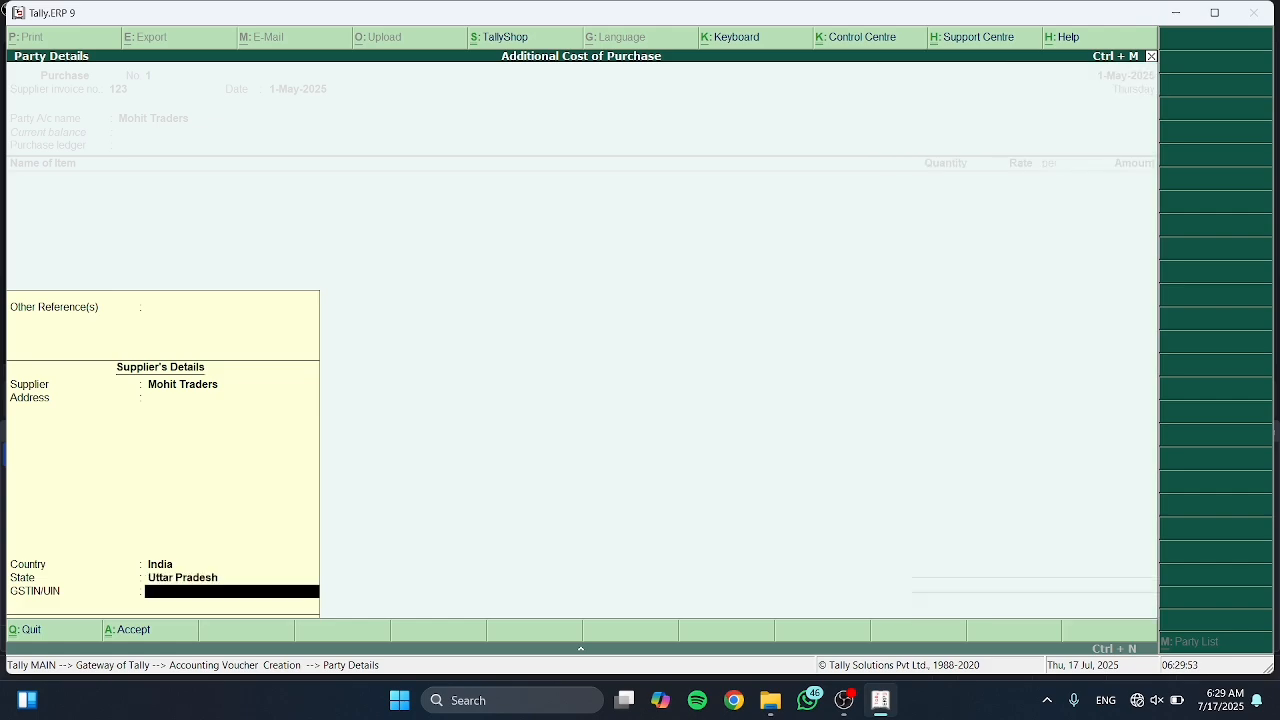
{"action": "key", "text": "Down"}
{"action": "key", "text": "Down"}
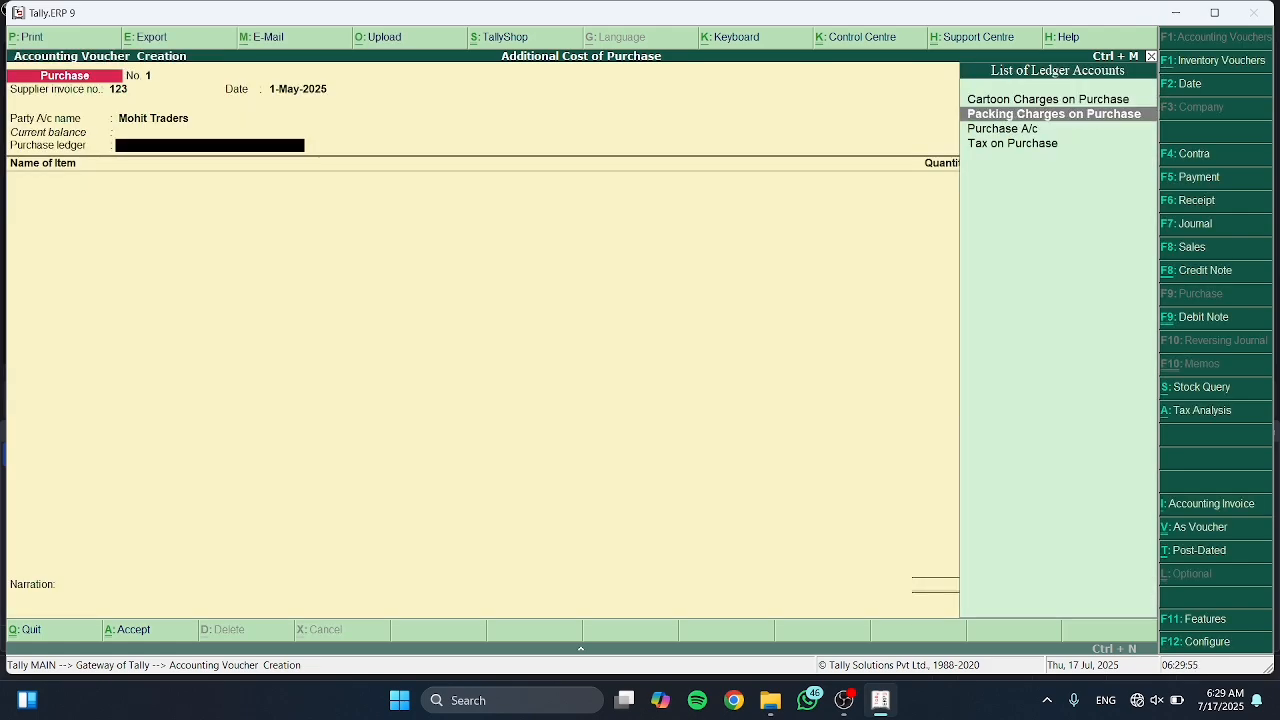
{"action": "key", "text": "Return"}
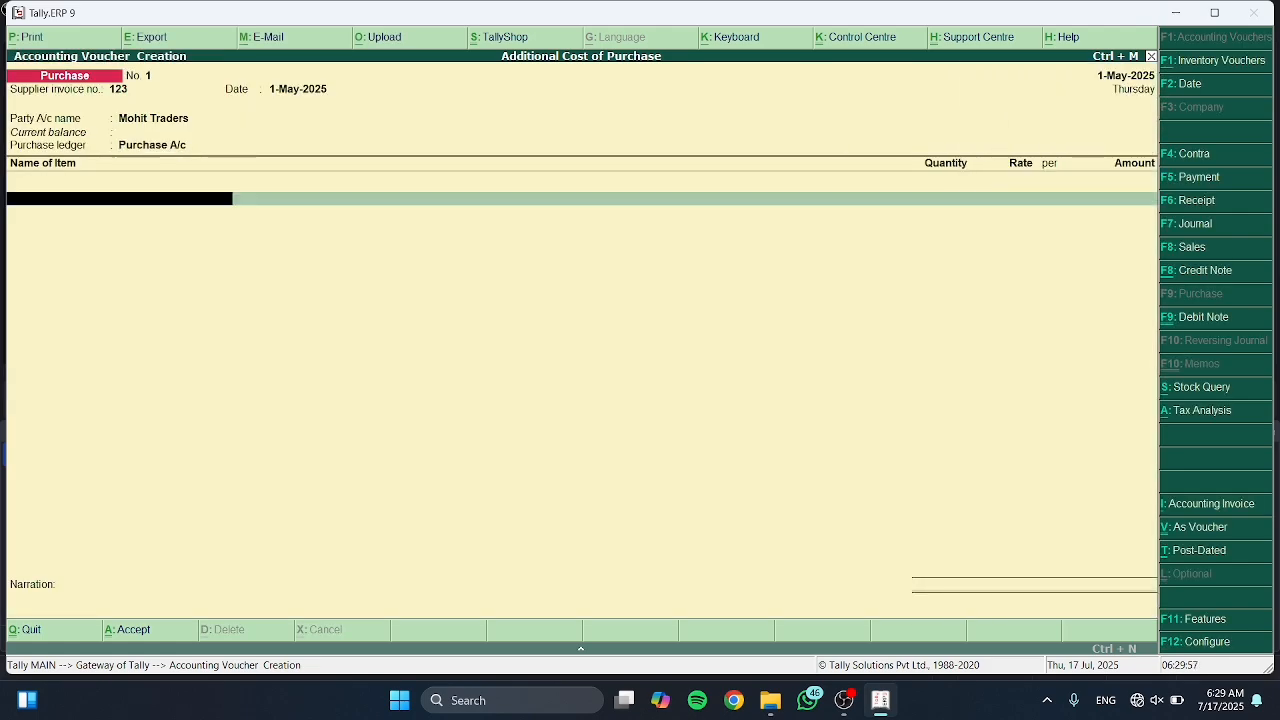
Add the item Notebook to the purchase voucher with a quantity of 100 pcs at a rate of 50.
{"action": "type", "text": "No"}
{"action": "key", "text": "Return"}
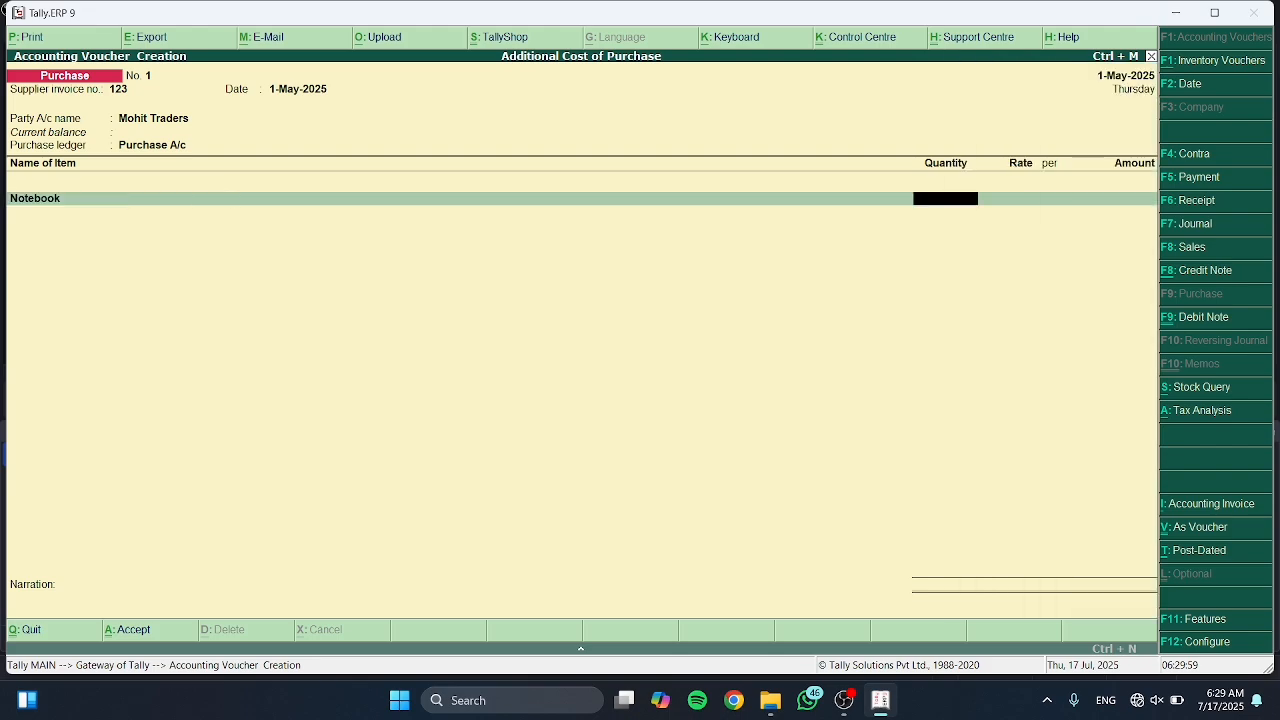
{"action": "type", "text": "100"}
{"action": "key", "text": "Return"}
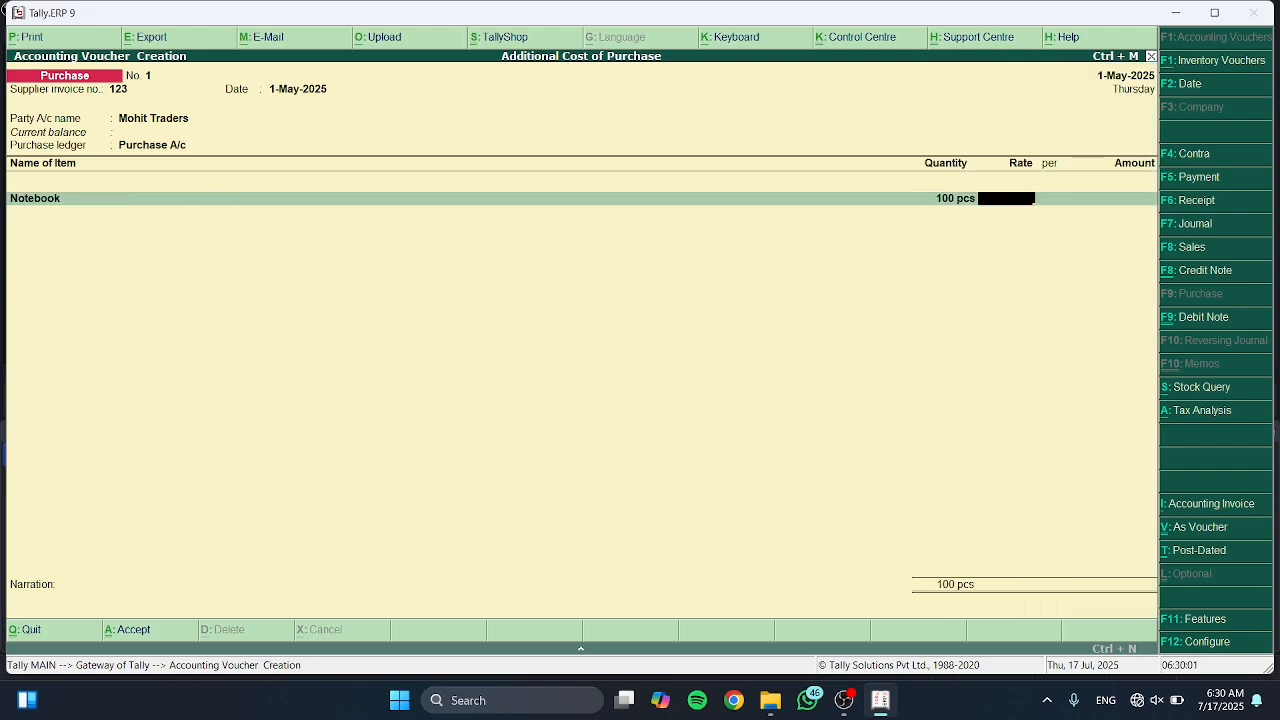
{"action": "type", "text": "50"}
{"action": "key", "text": "Return"}
{"action": "key", "text": "Return"}
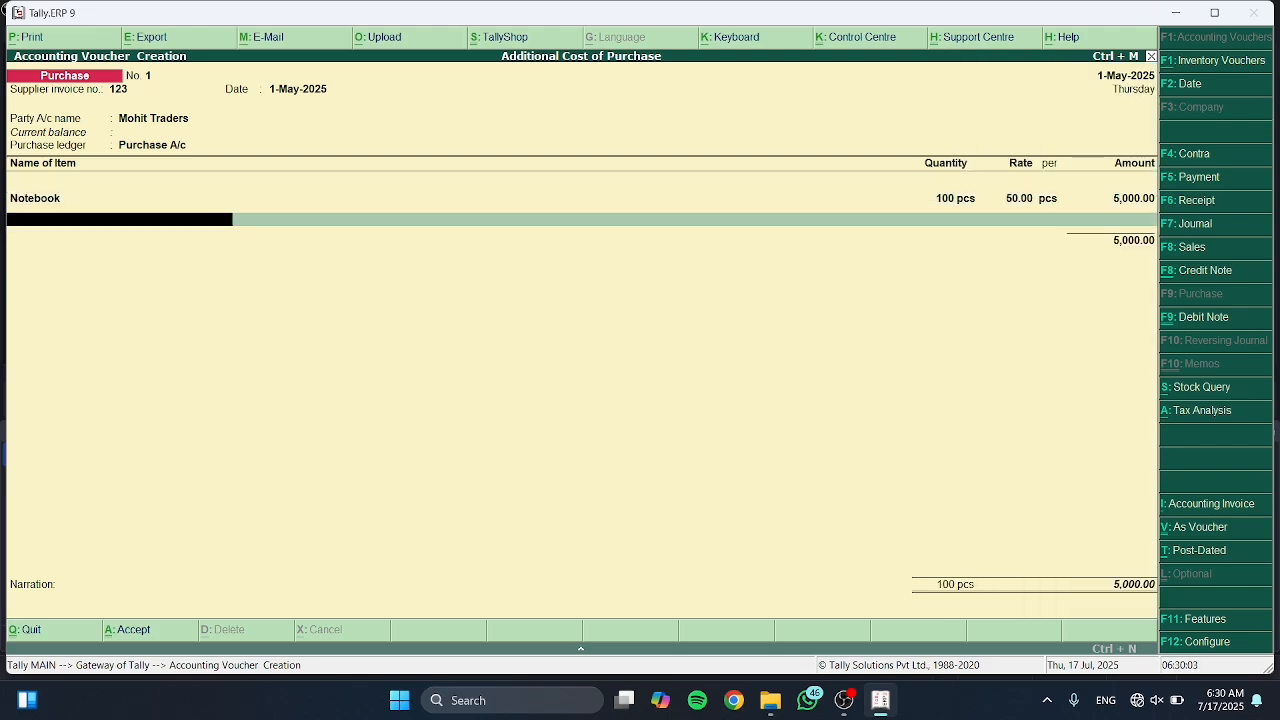
Add the item Pen with a quantity of 100 pcs at a rate of 50 and end the item list.
{"action": "type", "text": "Pen"}
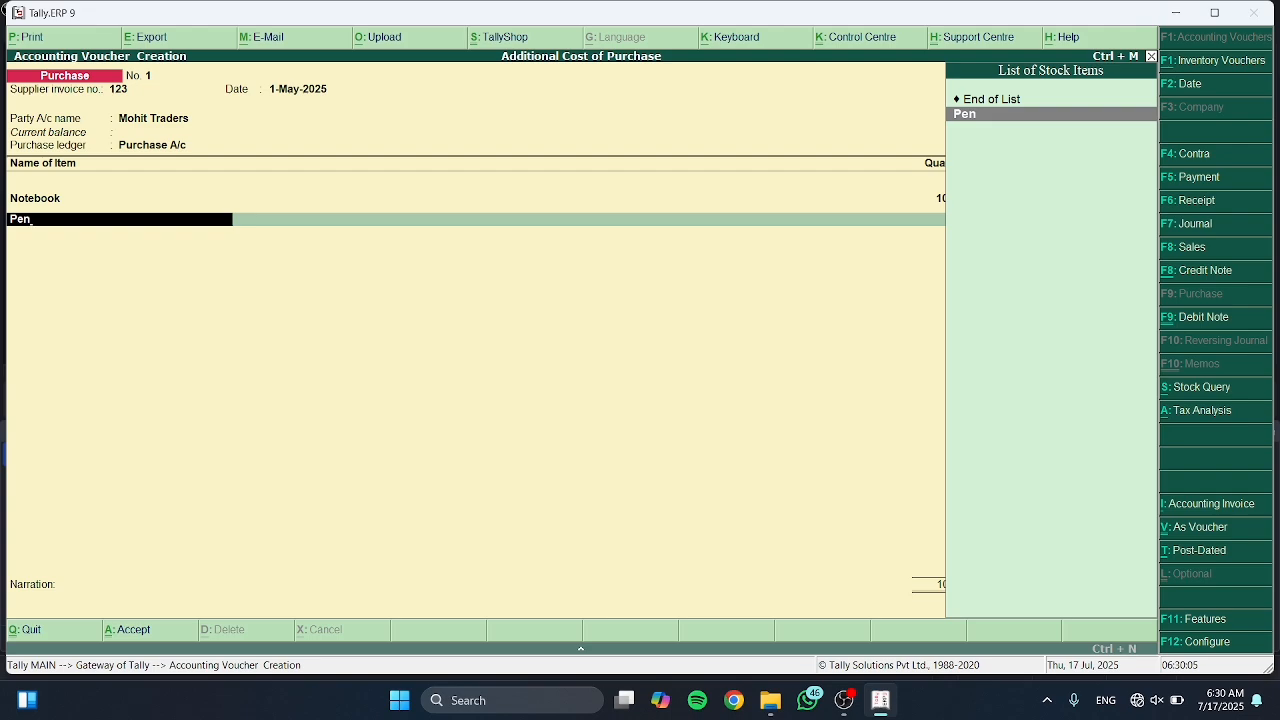
{"action": "key", "text": "Return"}
{"action": "type", "text": "100"}
{"action": "key", "text": "Return"}
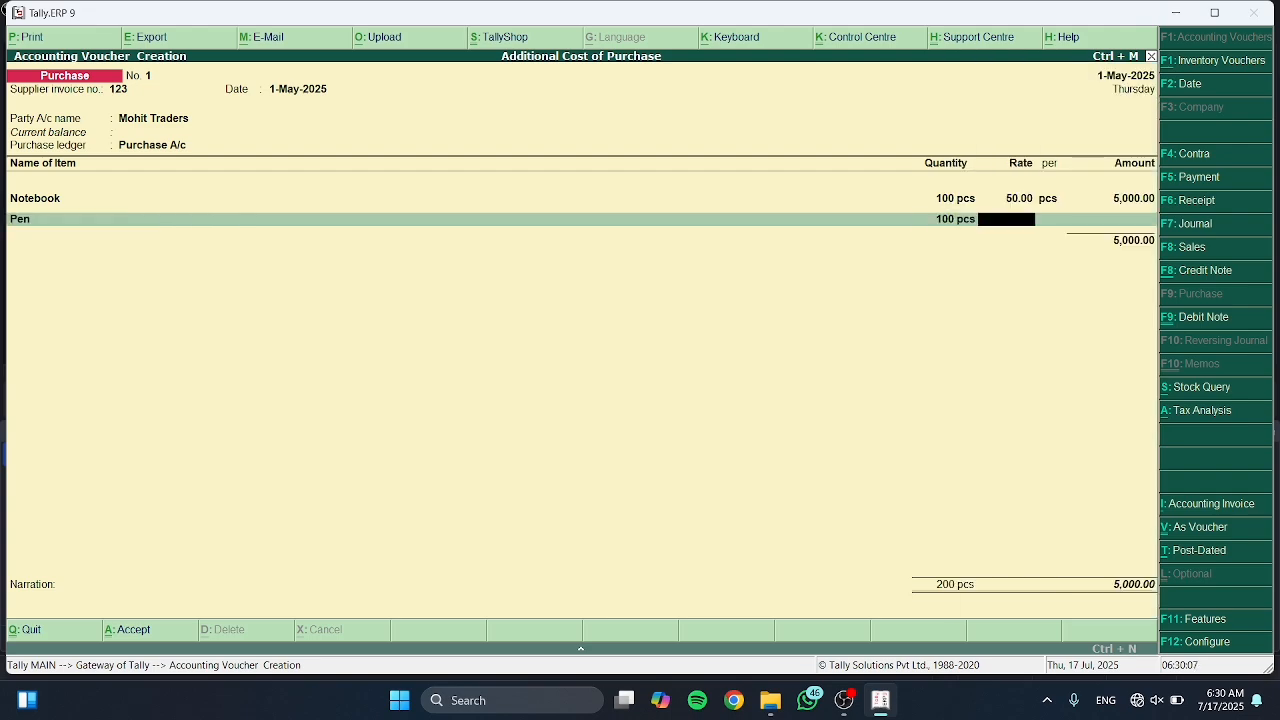
{"action": "type", "text": "50"}
{"action": "key", "text": "Return"}
{"action": "key", "text": "Return"}
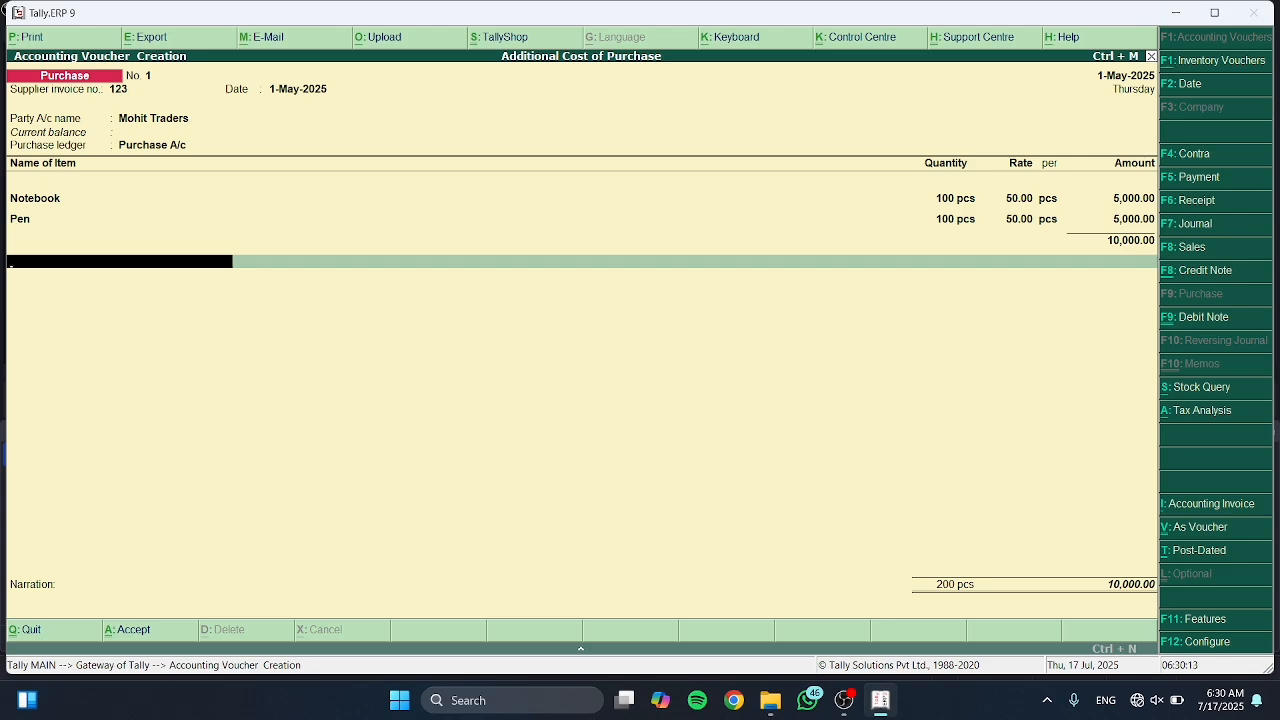
Add the ledger Cartoon Charges on Purchase to the voucher with an amount of 500.
{"action": "type", "text": "Ca"}
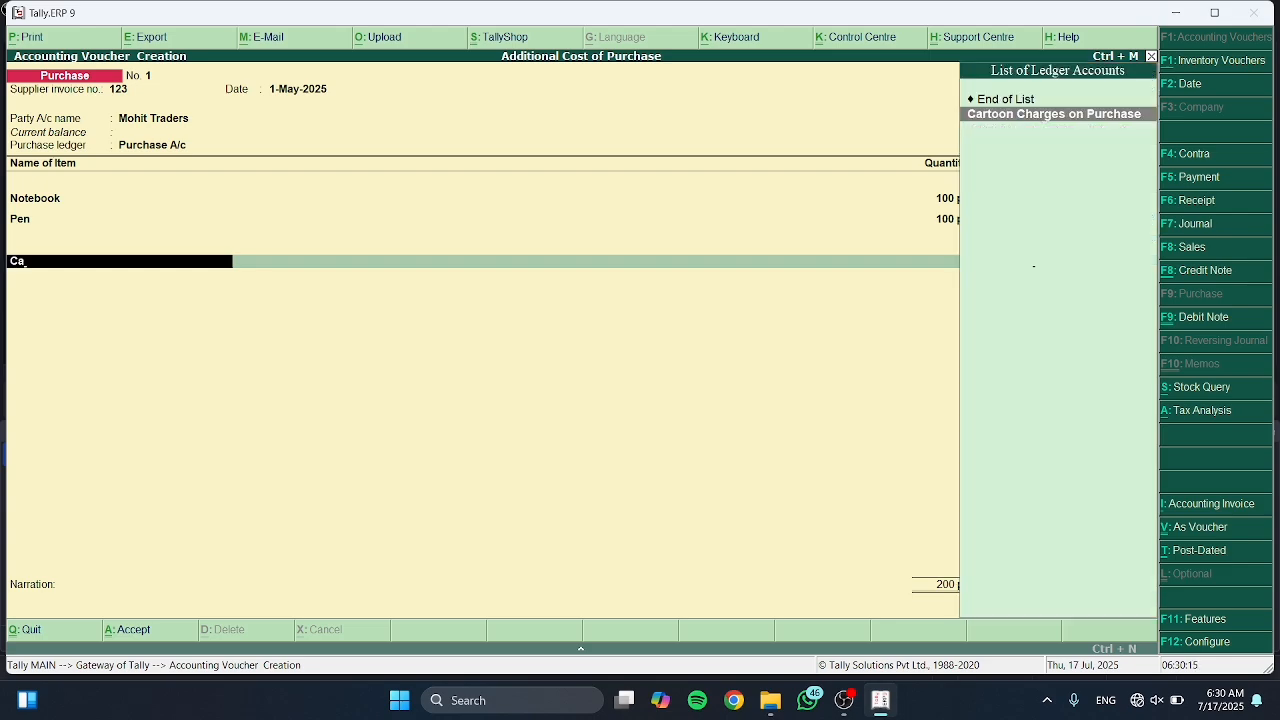
{"action": "key", "text": "Return"}
{"action": "key", "text": "Return"}
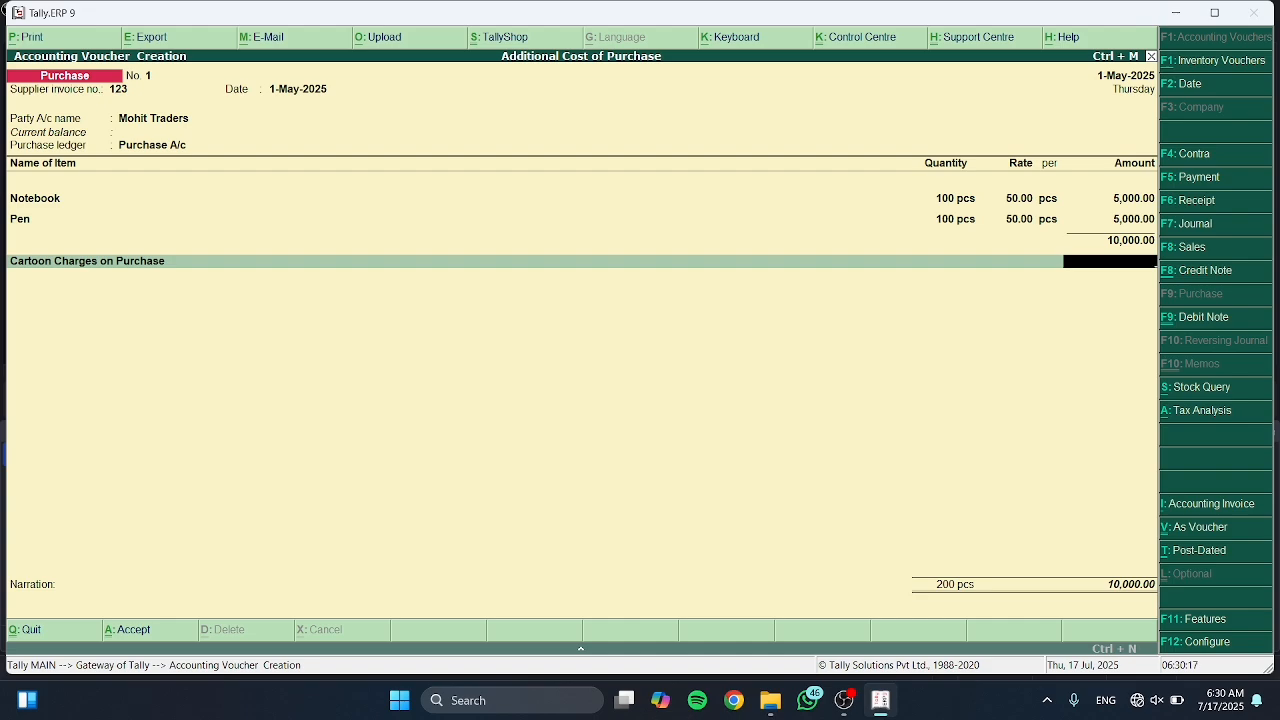
{"action": "type", "text": "500"}
{"action": "key", "text": "Return"}
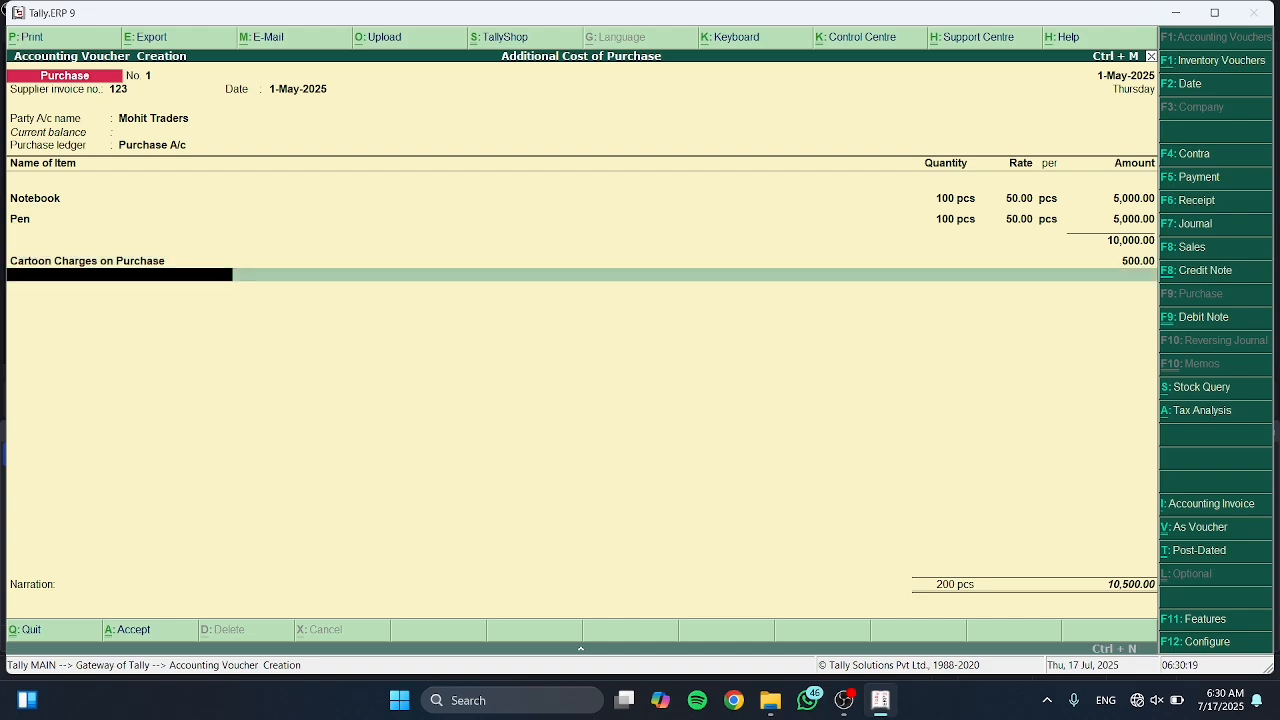
Add the ledger Packing Charges on Purchase to the voucher with an amount of 300.
{"action": "type", "text": "Pa"}
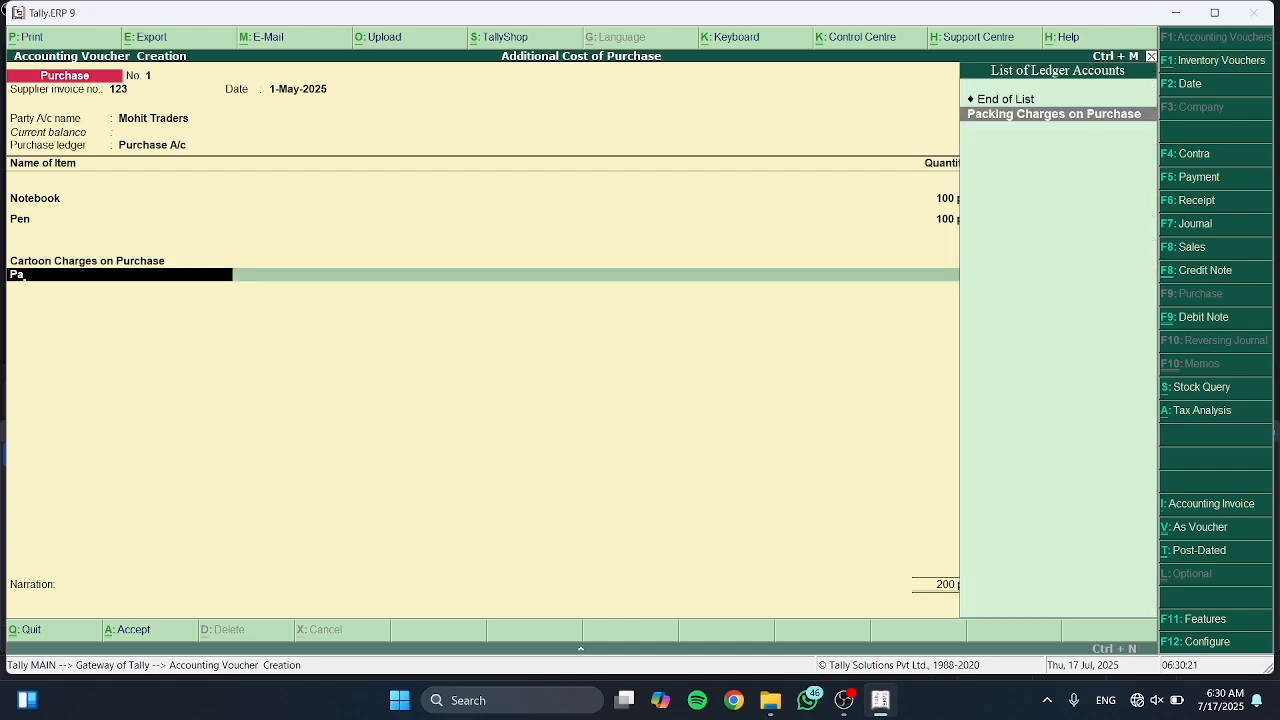
{"action": "key", "text": "Return"}
{"action": "key", "text": "Return"}
{"action": "type", "text": "300"}
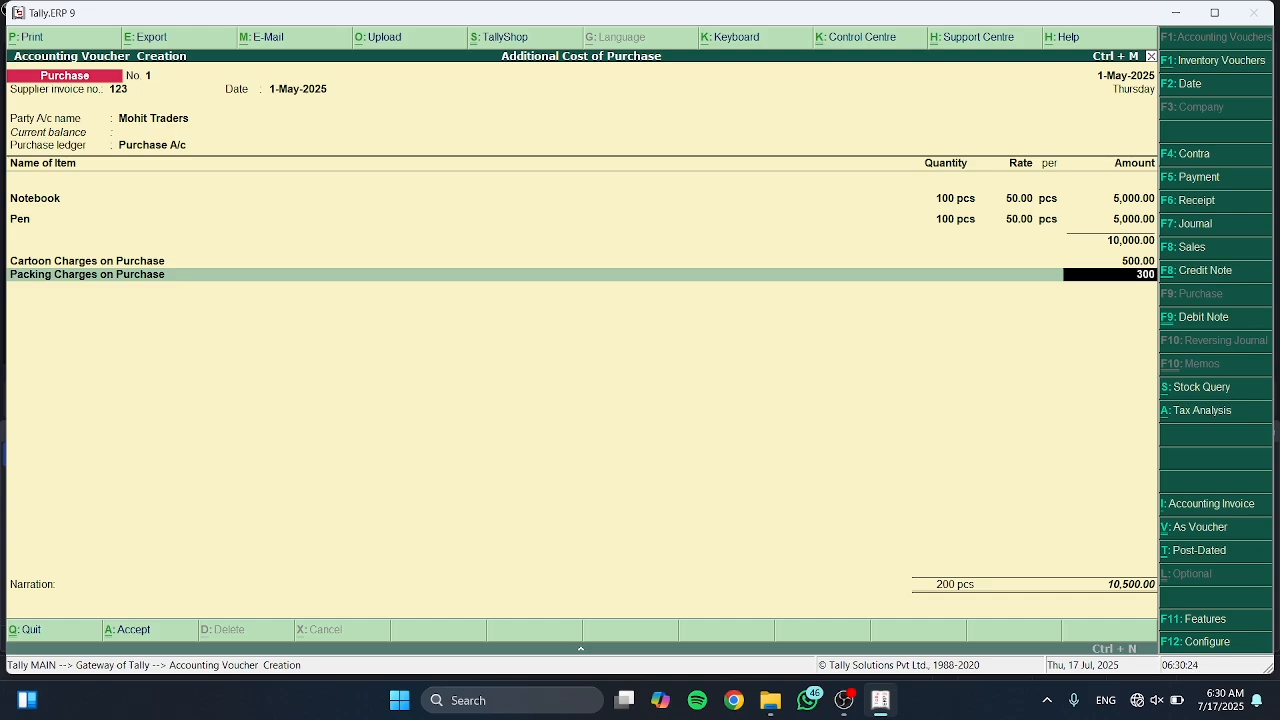
{"action": "key", "text": "Return"}
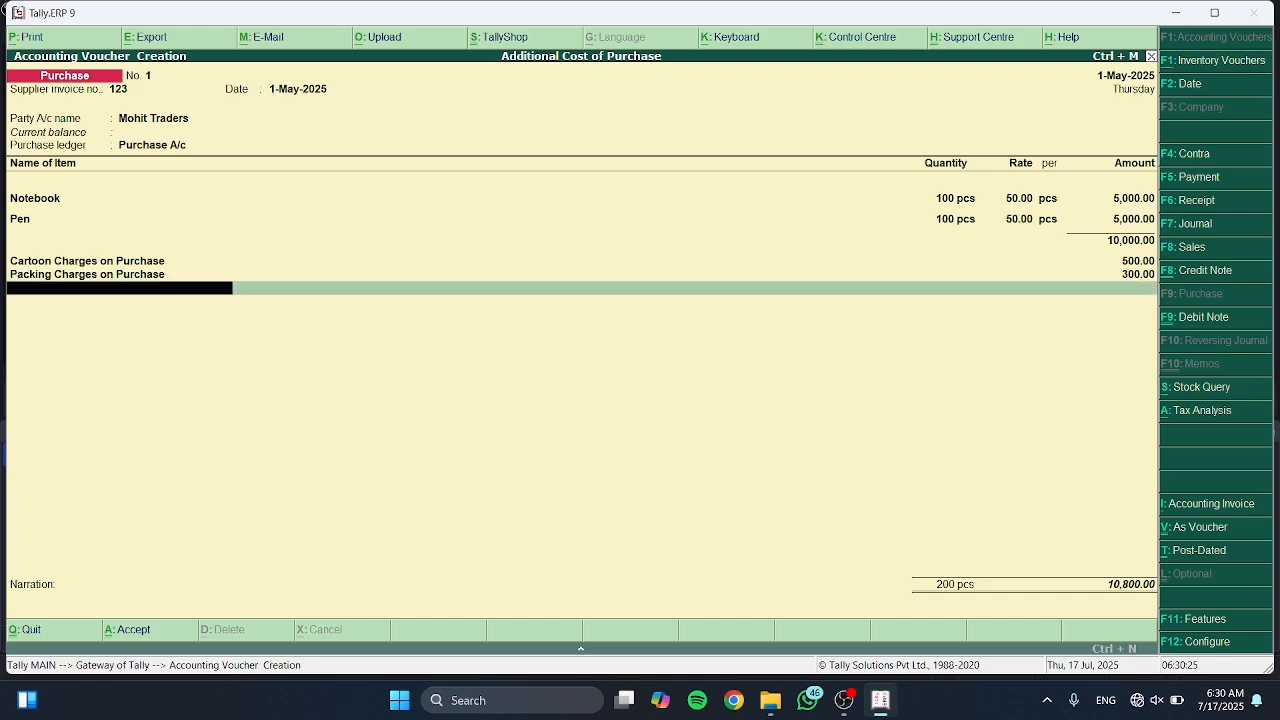
Add the ledger Tax on Purchase to the voucher at a rate of 5% and accept the calculated amount.
{"action": "type", "text": "Ta"}
{"action": "key", "text": "Return"}
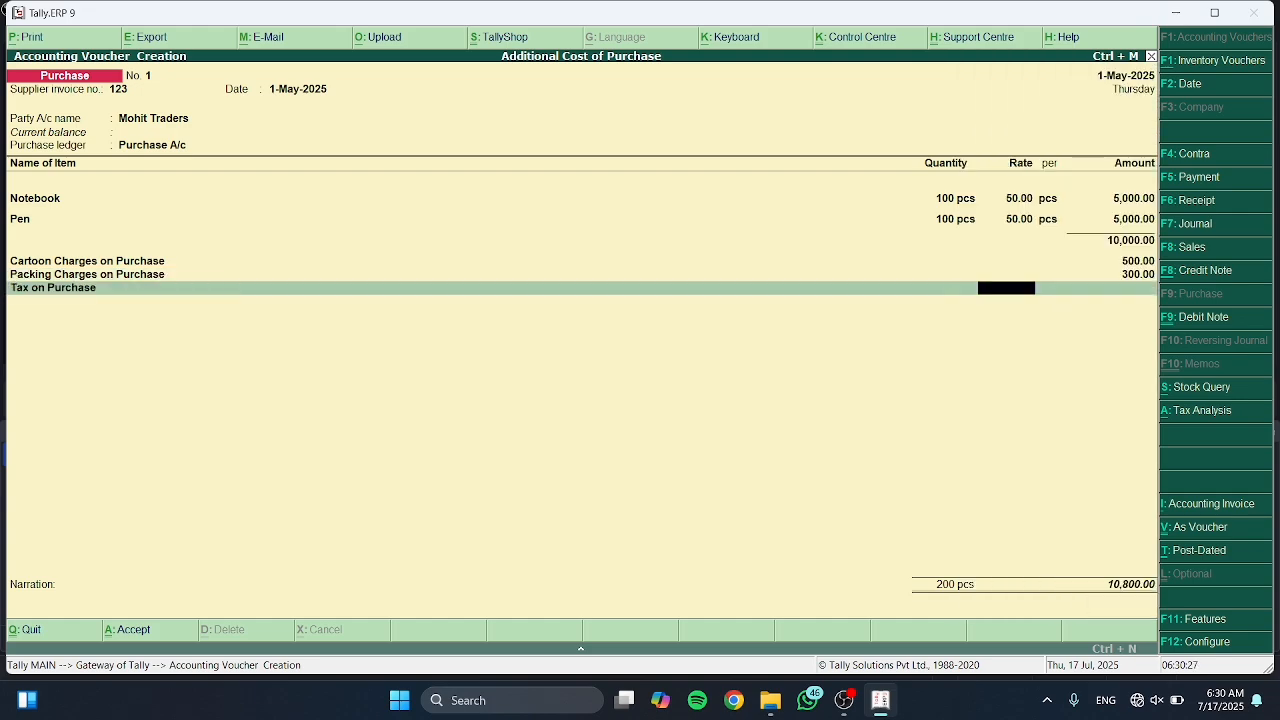
{"action": "key", "text": "Return"}
{"action": "key", "text": "BackSpace"}
{"action": "type", "text": "5"}
{"action": "key", "text": "Return"}
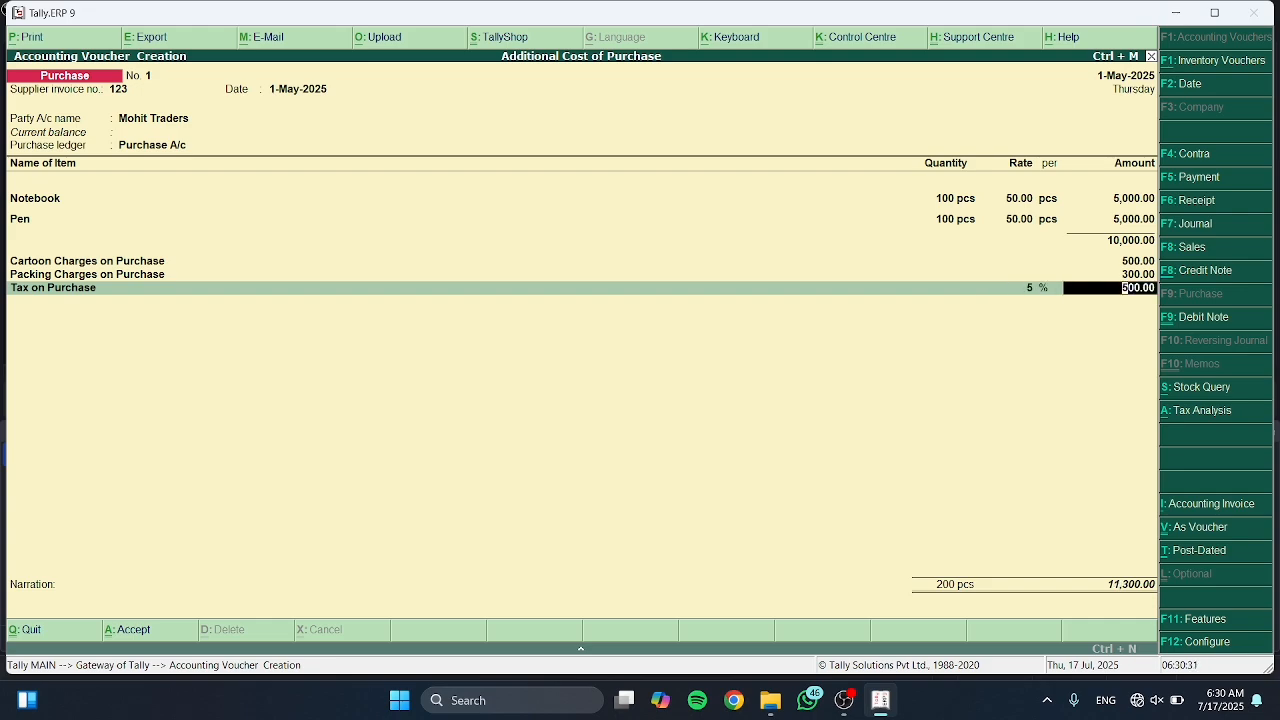
{"action": "key", "text": "Return"}
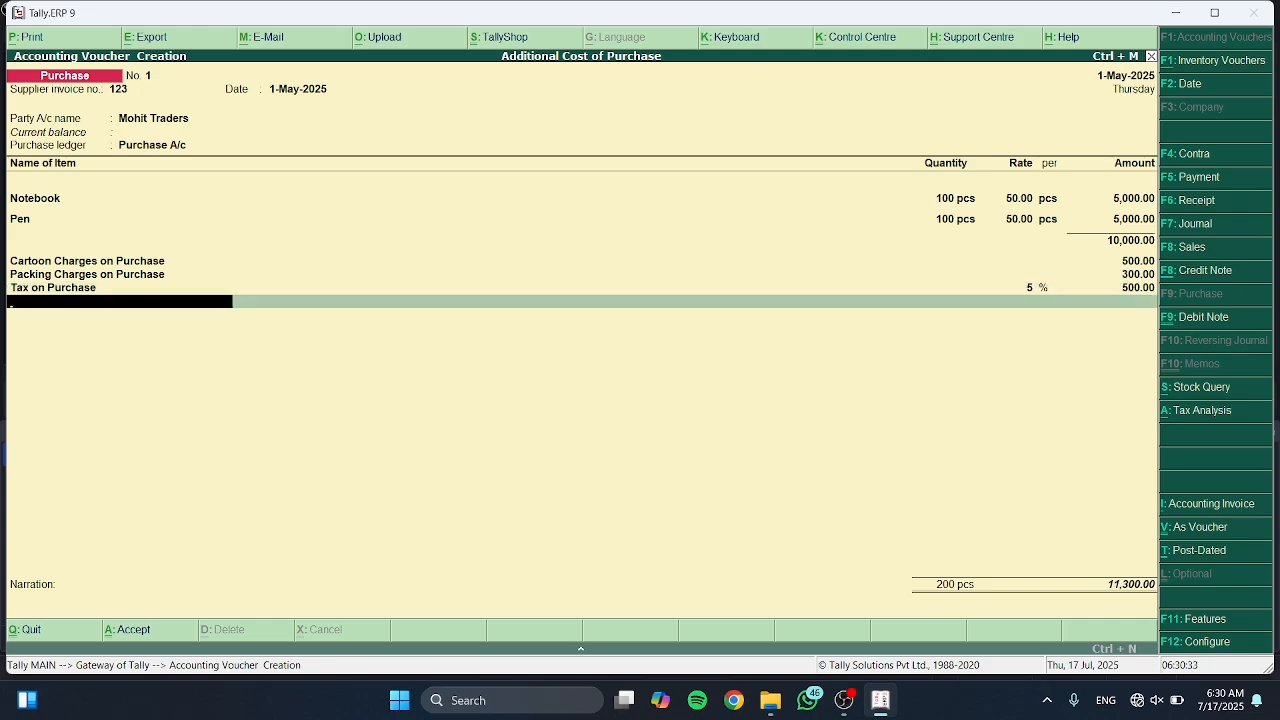
Start a new ledger named Cgst@9% from the voucher and place it under Duties & Taxes.
{"action": "type", "text": "c"}
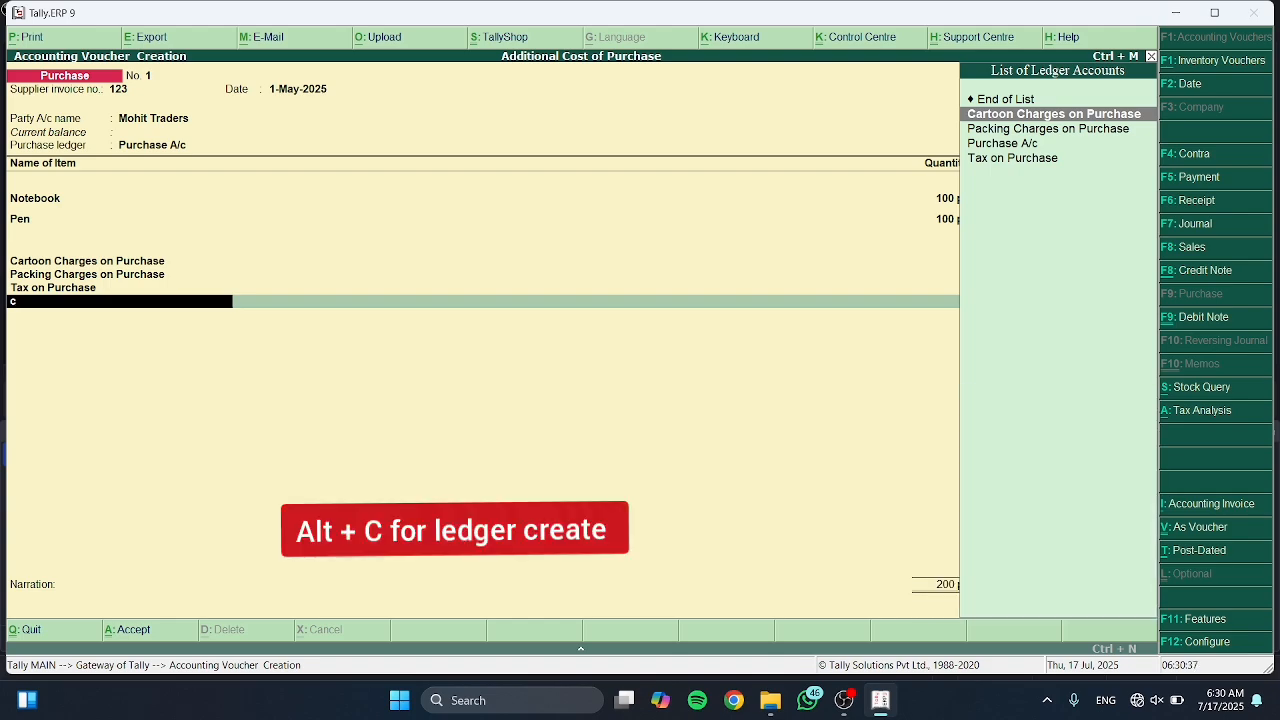
{"action": "key", "text": "alt+c"}
{"action": "type", "text": "Cgst"}
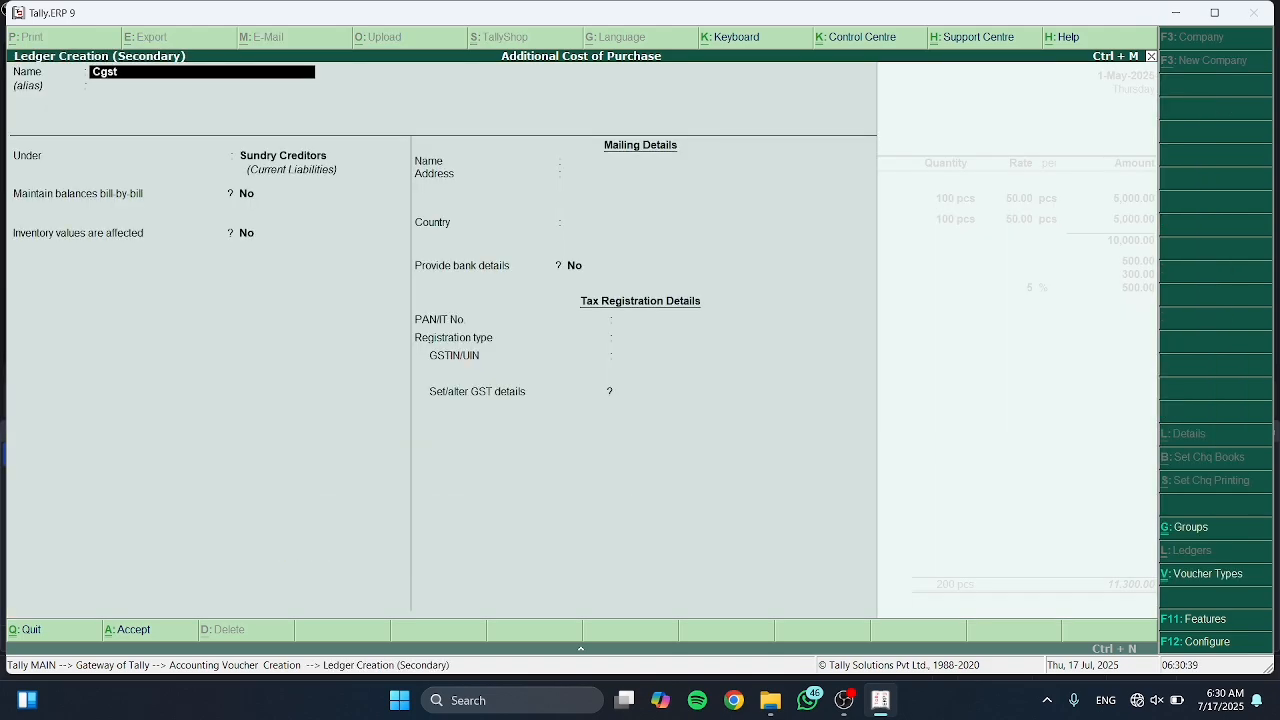
{"action": "type", "text": "@9%"}
{"action": "key", "text": "Return"}
{"action": "key", "text": "Return"}
{"action": "type", "text": "Dut"}
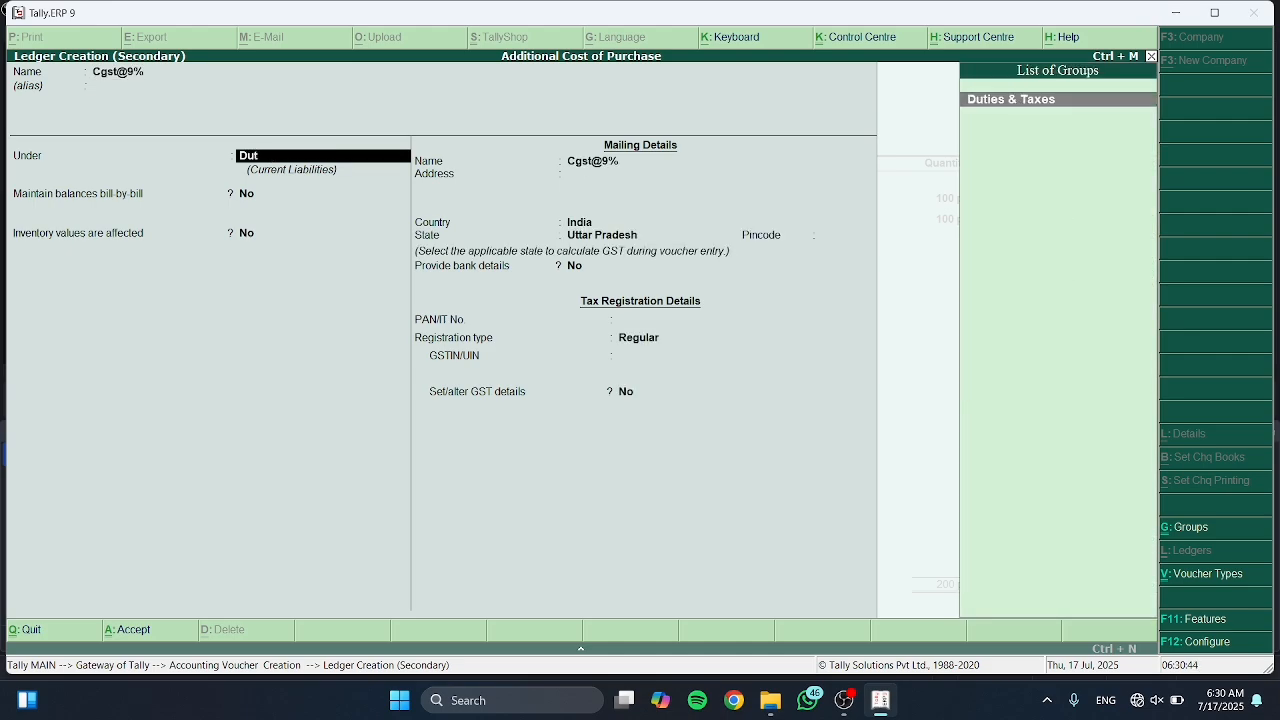
{"action": "key", "text": "Return"}
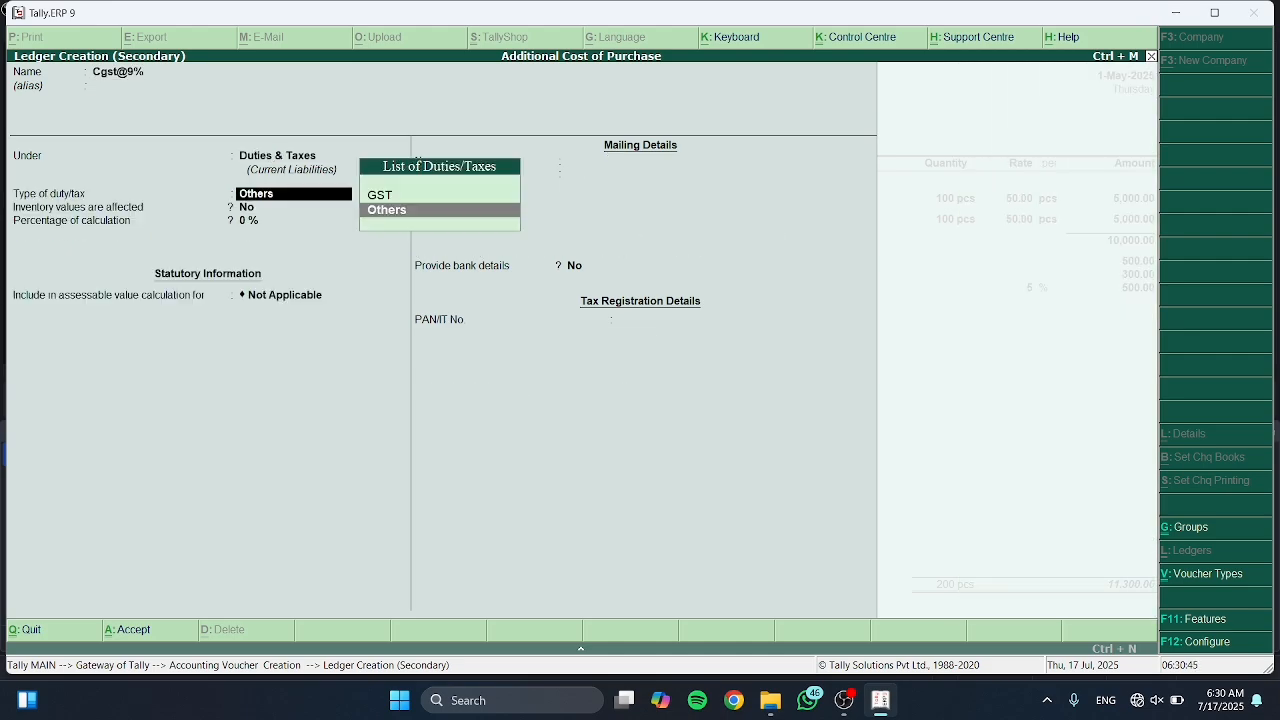
Set the Cgst@9% ledger's duty type to GST and tax type to Central Tax, then save it into the voucher.
{"action": "key", "text": "Up"}
{"action": "key", "text": "Return"}
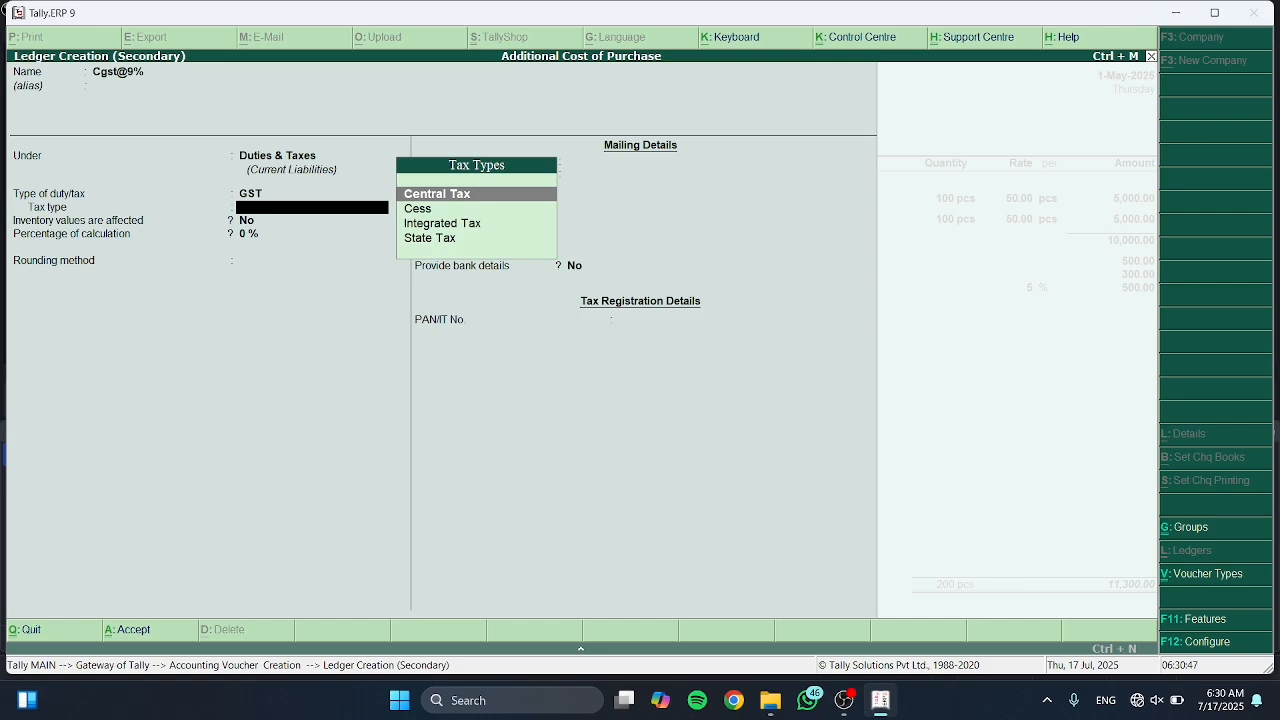
{"action": "key", "text": "Return"}
{"action": "key", "text": "Return"}
{"action": "key", "text": "Return"}
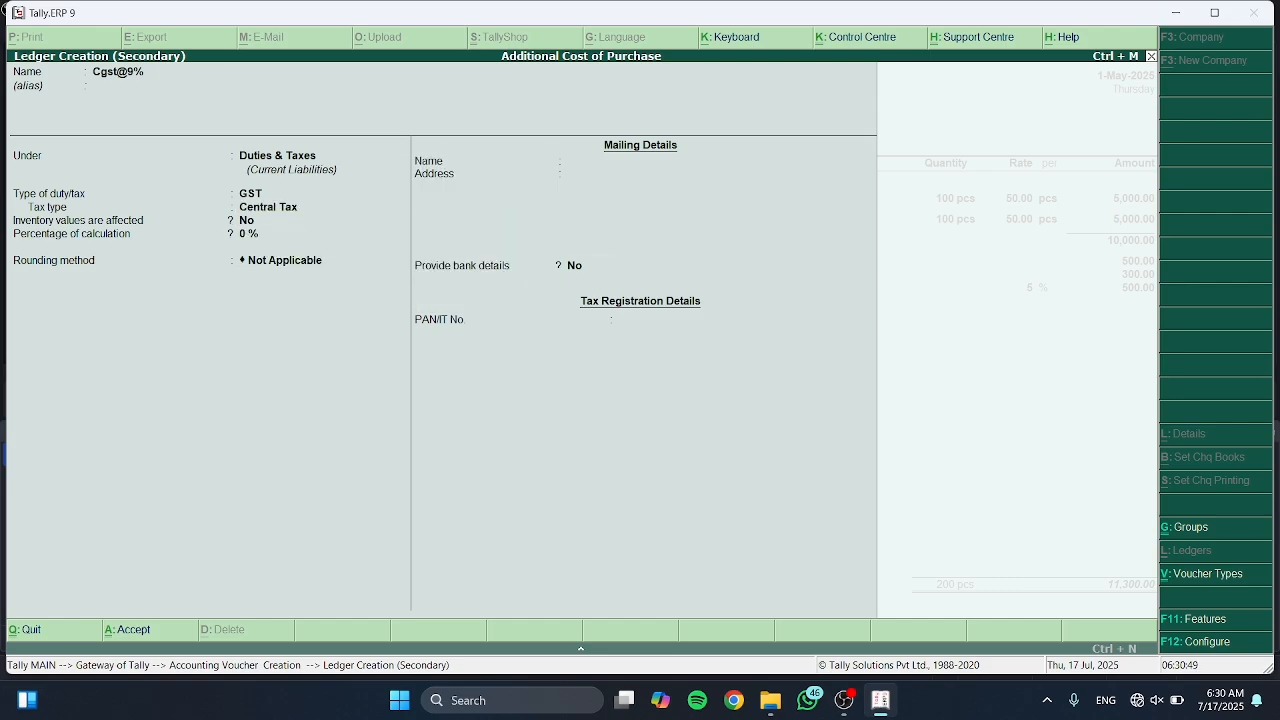
{"action": "key", "text": "Return"}
{"action": "key", "text": "Return"}
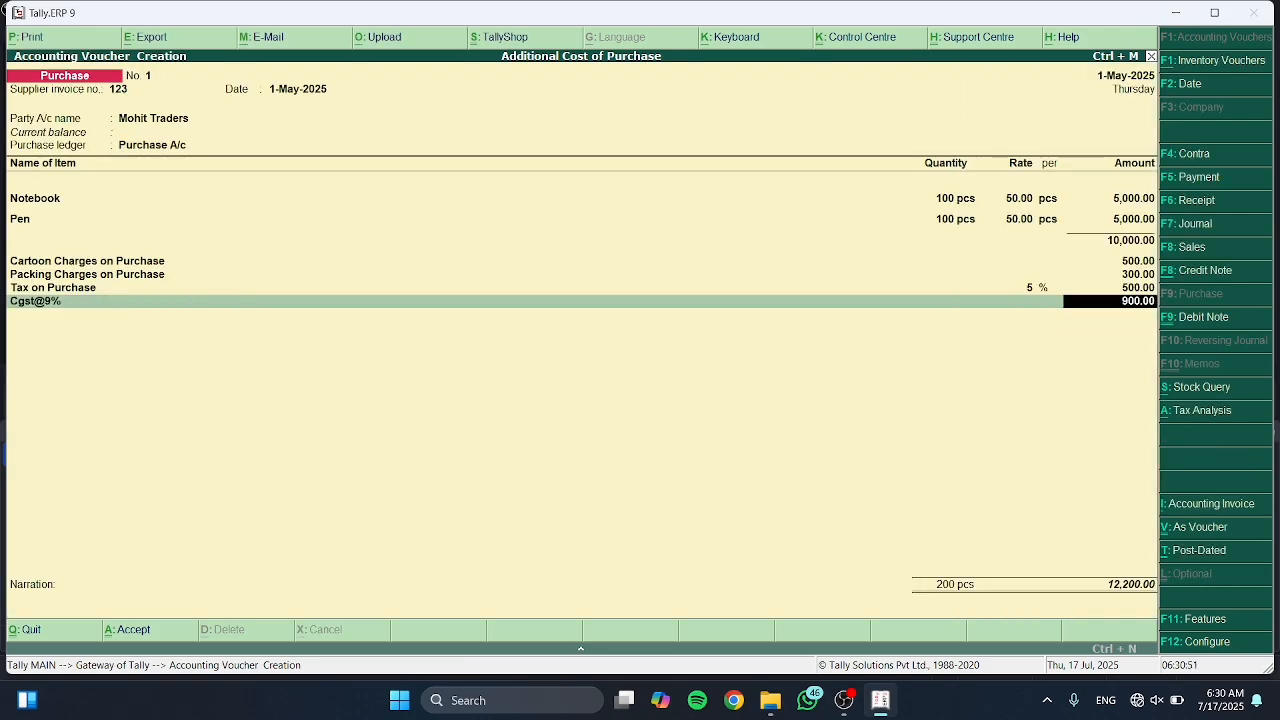
{"action": "key", "text": "Return"}
Start a new ledger named Sgst@9% from the voucher, keeping it under Duties & Taxes.
{"action": "key", "text": "alt+c"}
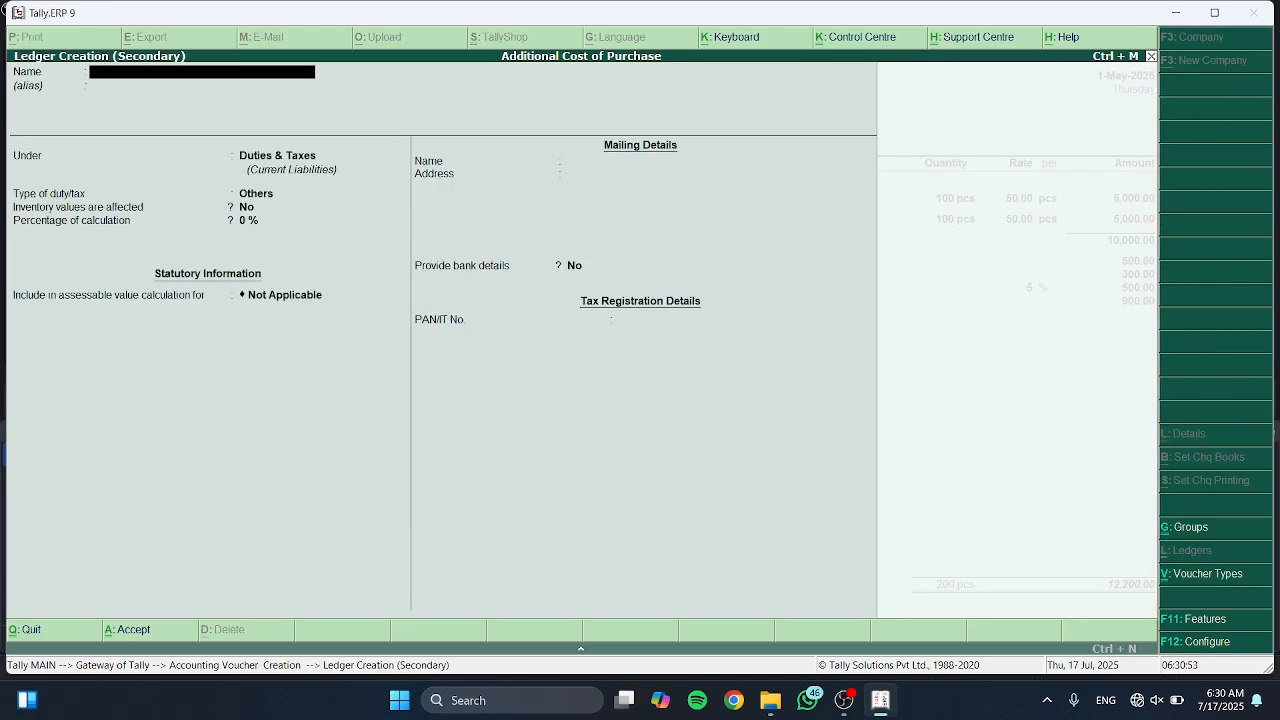
{"action": "type", "text": "Sgst@9%"}
{"action": "key", "text": "Return"}
{"action": "key", "text": "Return"}
{"action": "key", "text": "Return"}
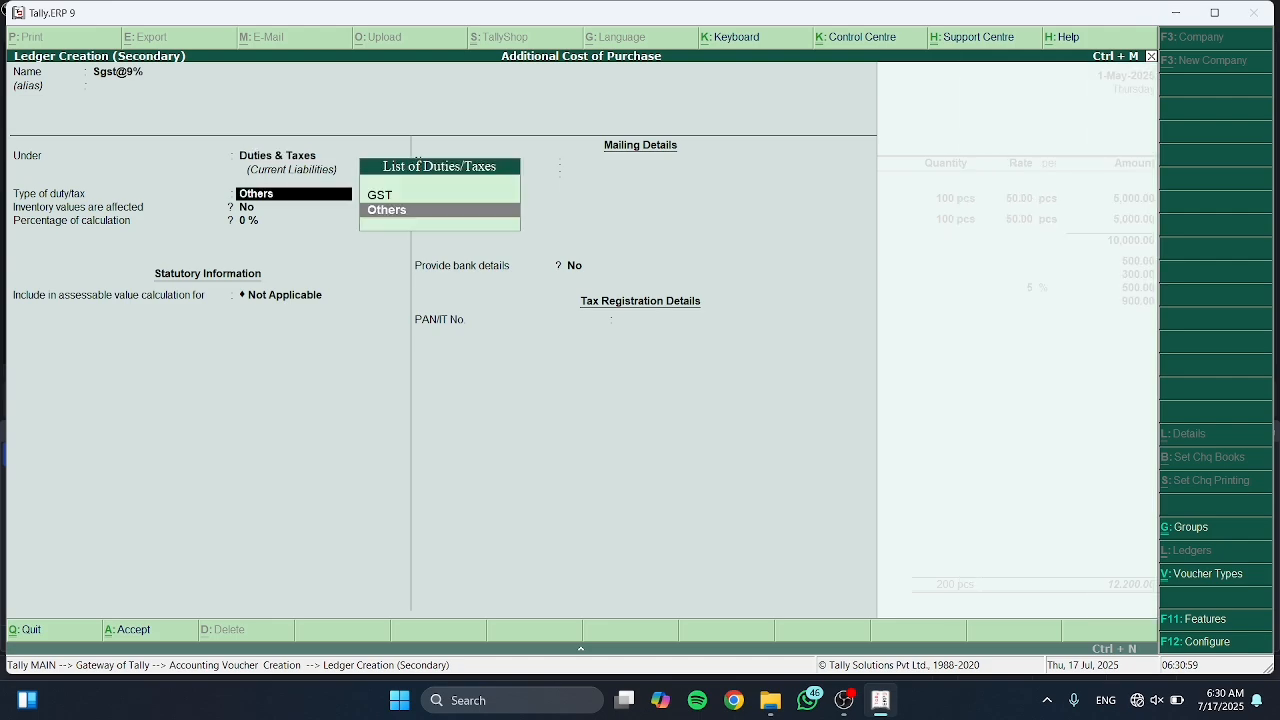
Set the Sgst@9% ledger's duty type to GST and tax type to State Tax, then save it into the voucher.
{"action": "key", "text": "Up"}
{"action": "key", "text": "Return"}
{"action": "key", "text": "Down"}
{"action": "key", "text": "Down"}
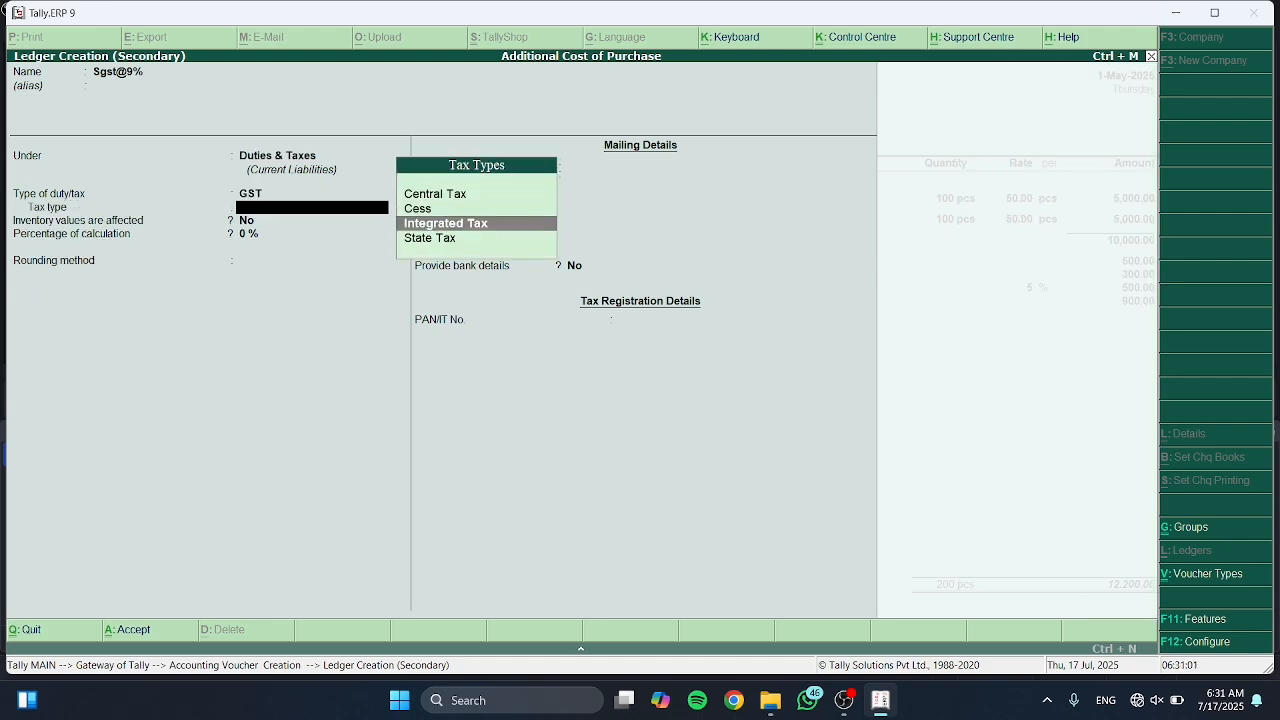
{"action": "key", "text": "Down"}
{"action": "key", "text": "Return"}
{"action": "key", "text": "Return"}
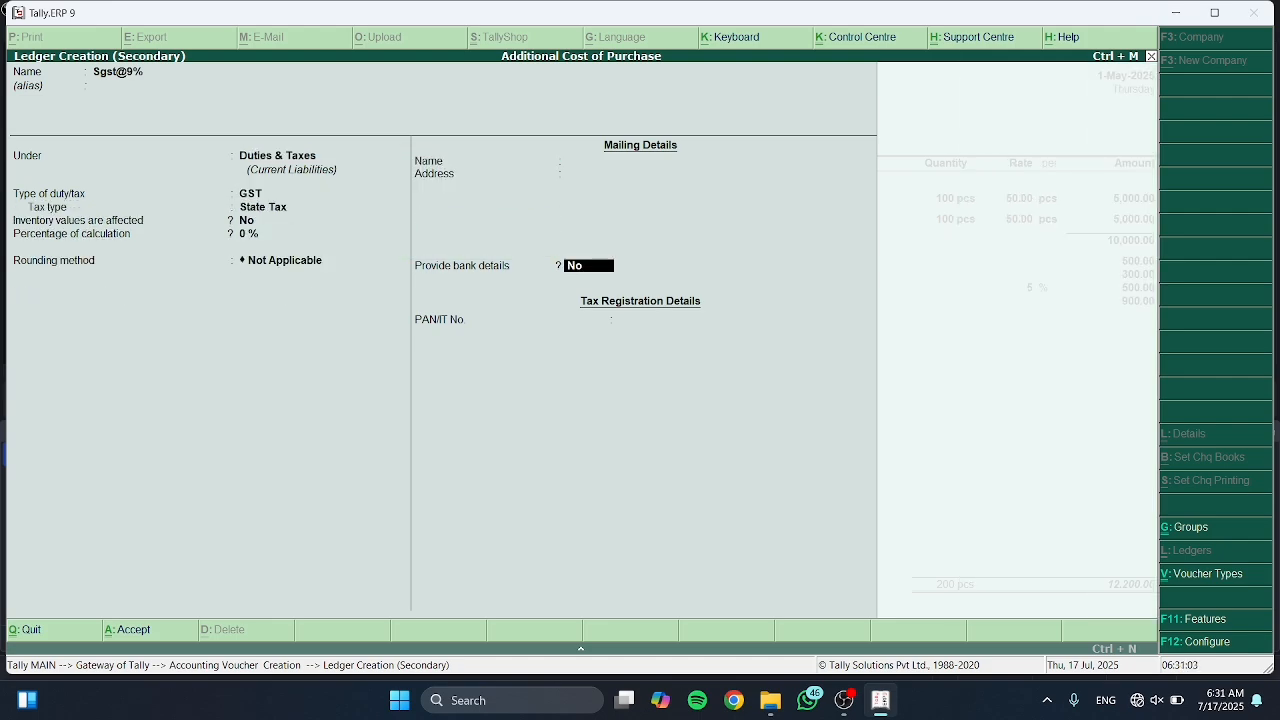
{"action": "key", "text": "Return"}
{"action": "key", "text": "Return"}
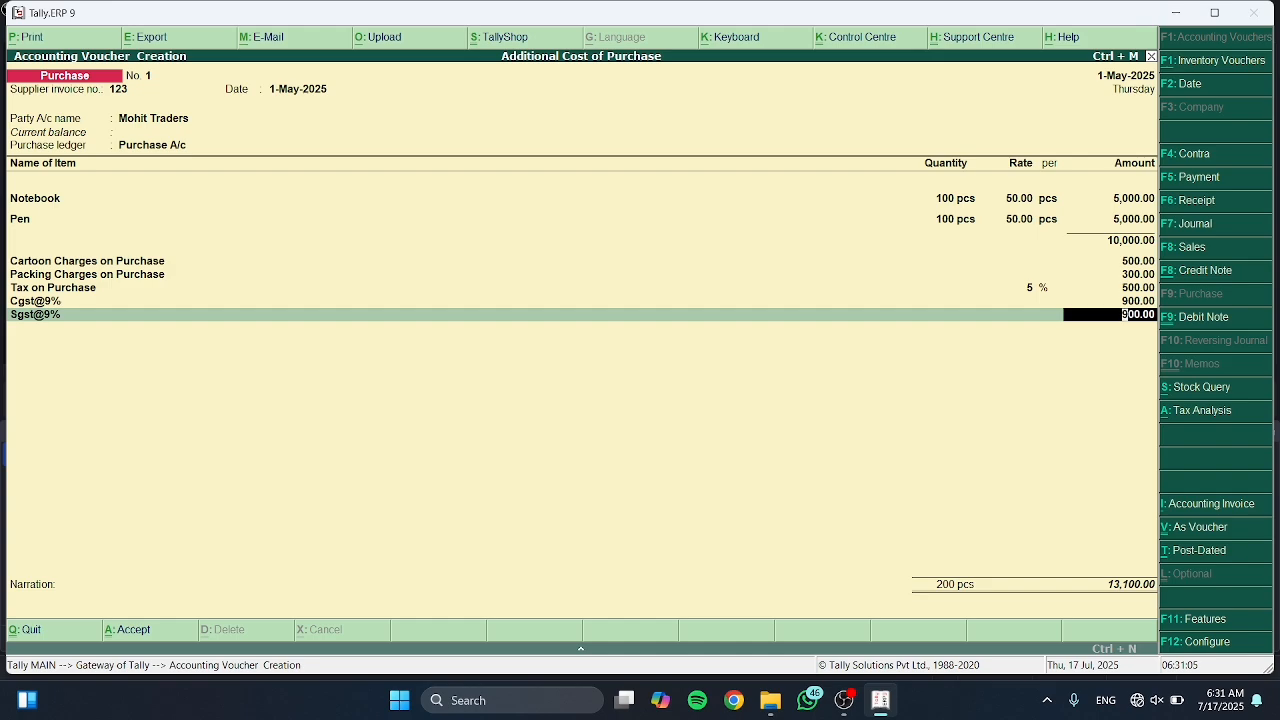
Finish the purchase voucher's ledger entries, enter the narration "being purcahse" and save the voucher.
{"action": "key", "text": "Return"}
{"action": "key", "text": "Return"}
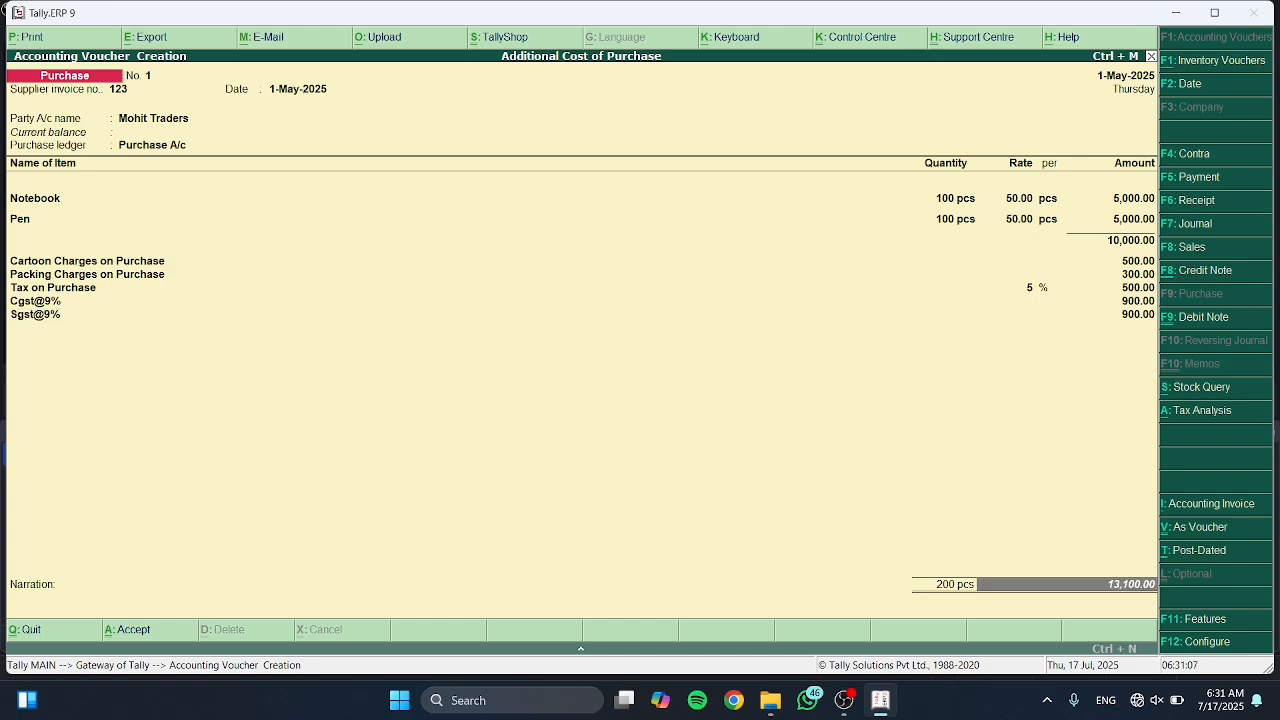
{"action": "type", "text": "being"}
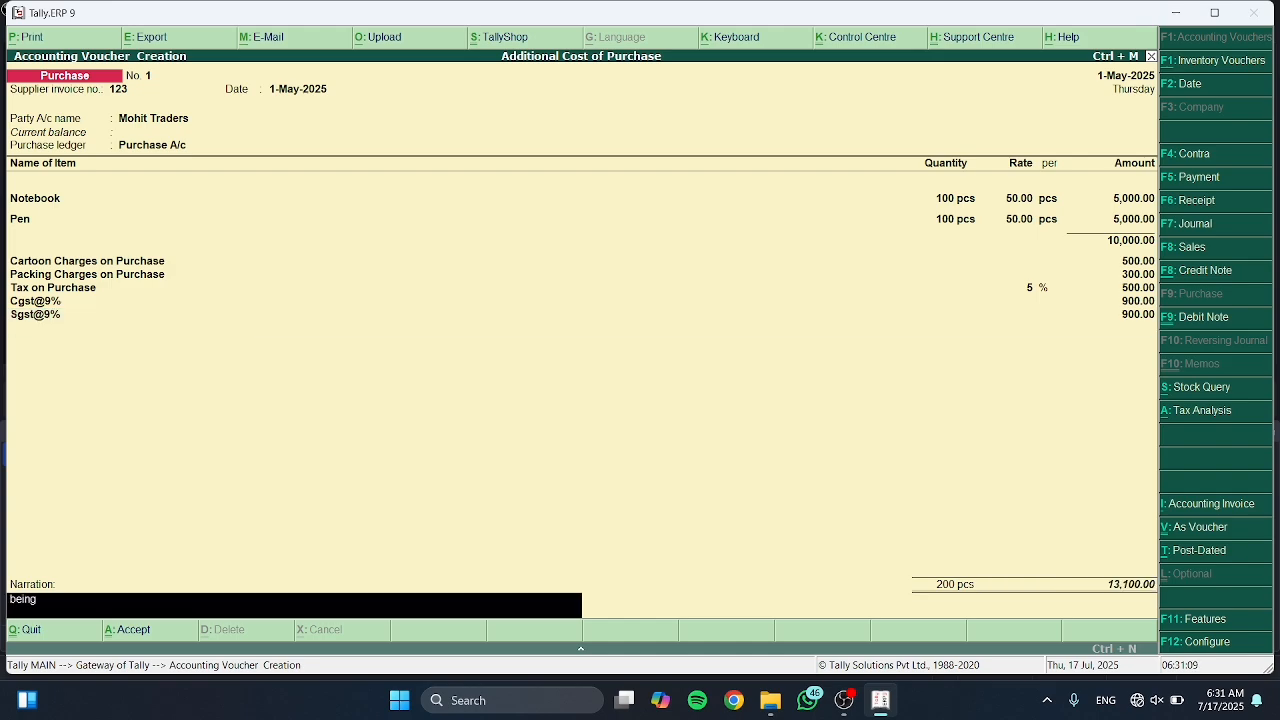
{"action": "type", "text": " purcahse"}
{"action": "key", "text": "Return"}
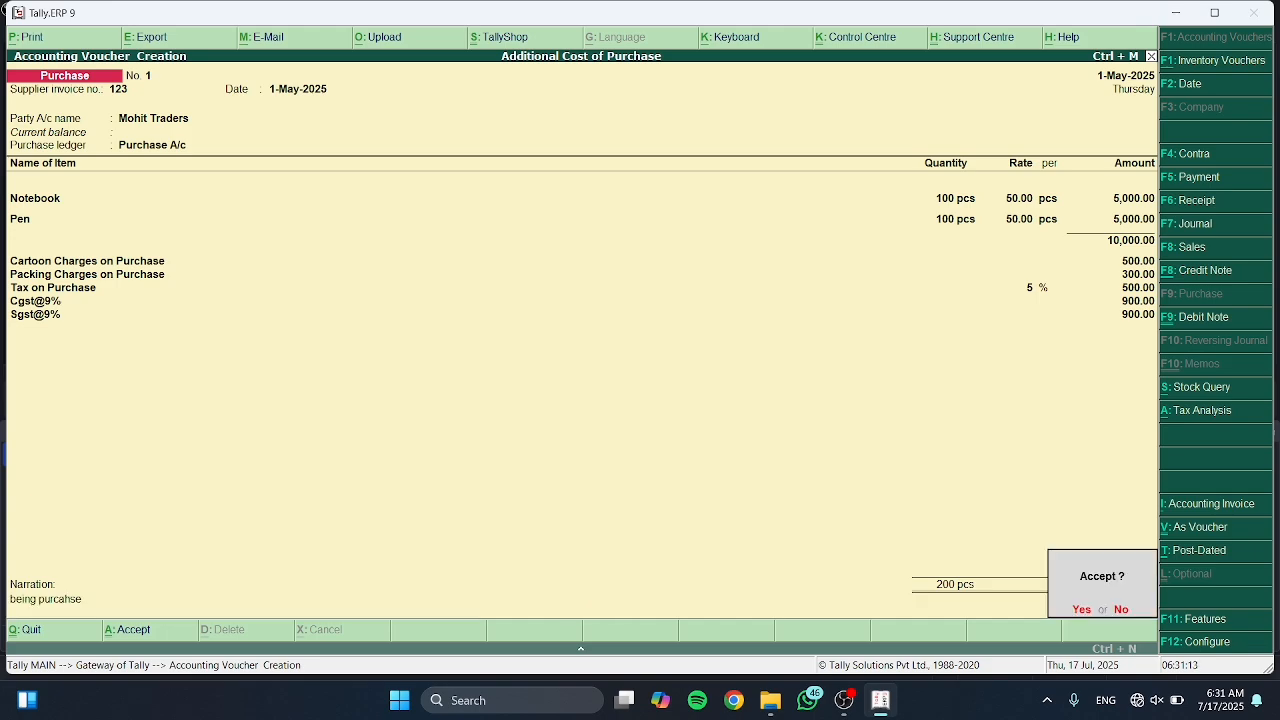
{"action": "key", "text": "y"}
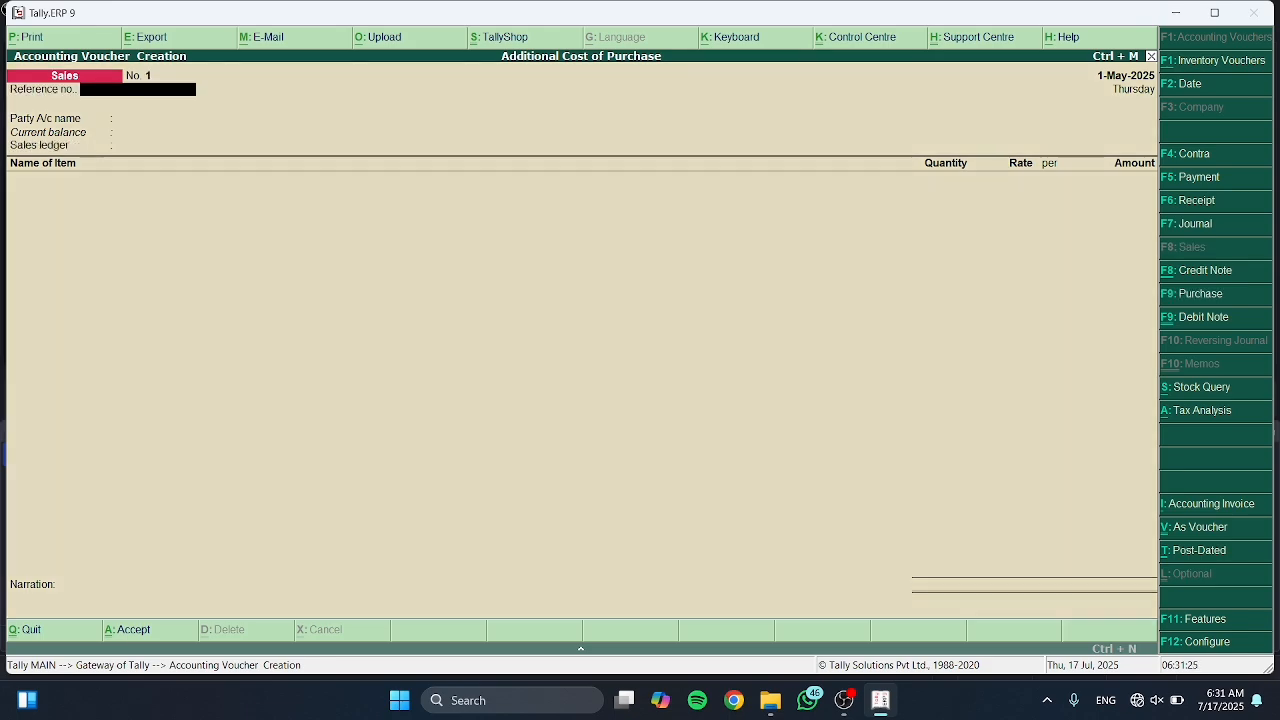
Enter reference number 141 in the sales voucher and start a new party ledger named Sharda Book Centre under Sundry Debtors.
{"action": "type", "text": "141"}
{"action": "key", "text": "Return"}
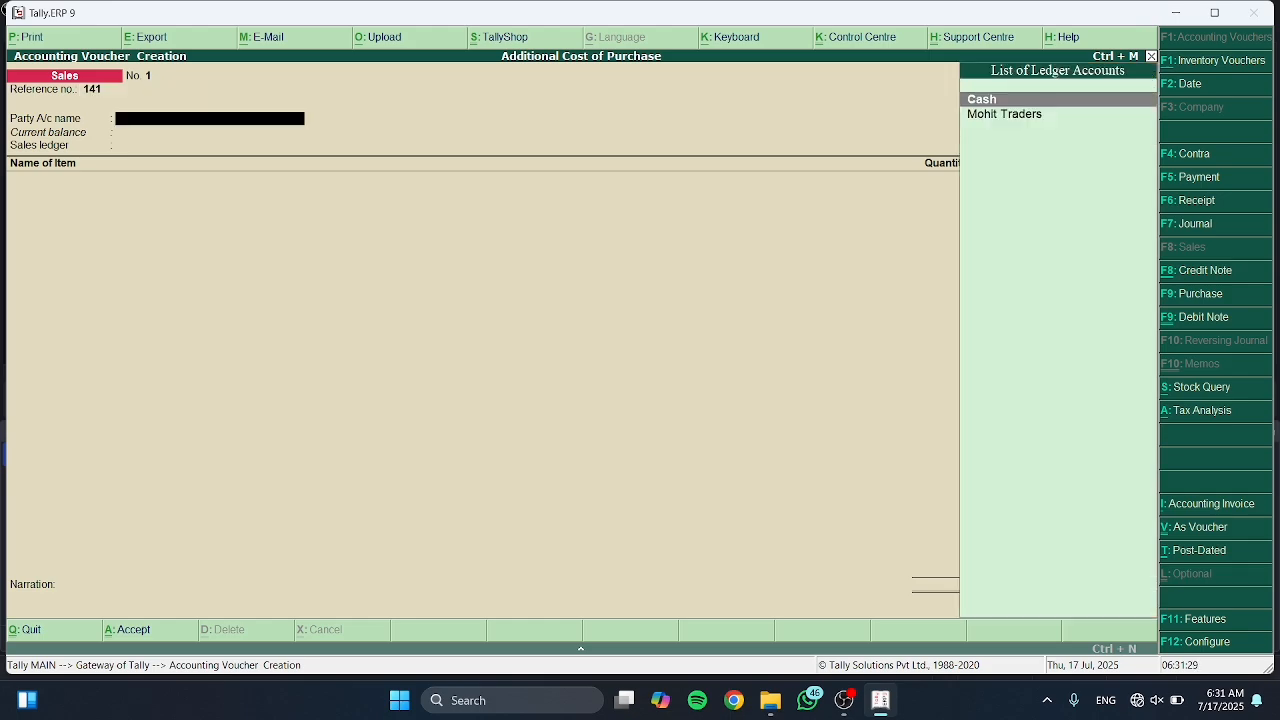
{"action": "key", "text": "alt+c"}
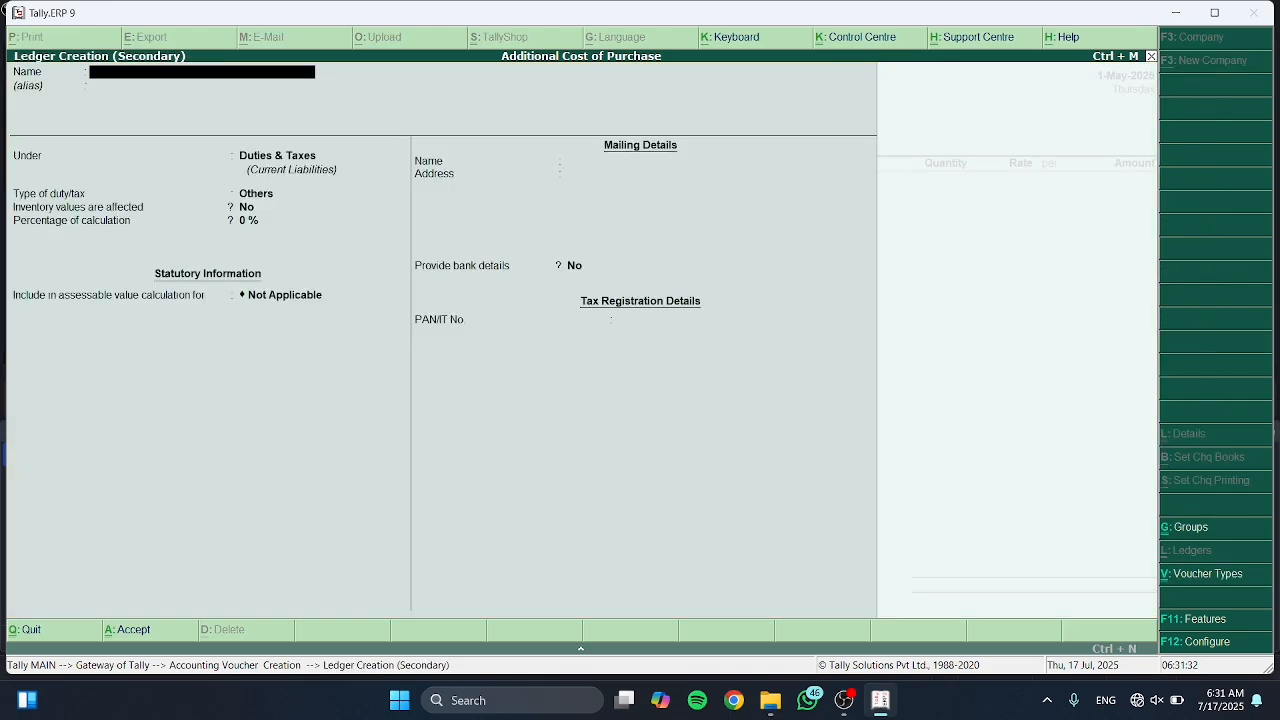
{"action": "type", "text": "Sh"}
{"action": "key", "text": "BackSpace"}
{"action": "type", "text": "harda Book Centre"}
{"action": "key", "text": "Return"}
{"action": "type", "text": "Sun"}
{"action": "key", "text": "Down"}
{"action": "key", "text": "Return"}
{"action": "key", "text": "Return"}
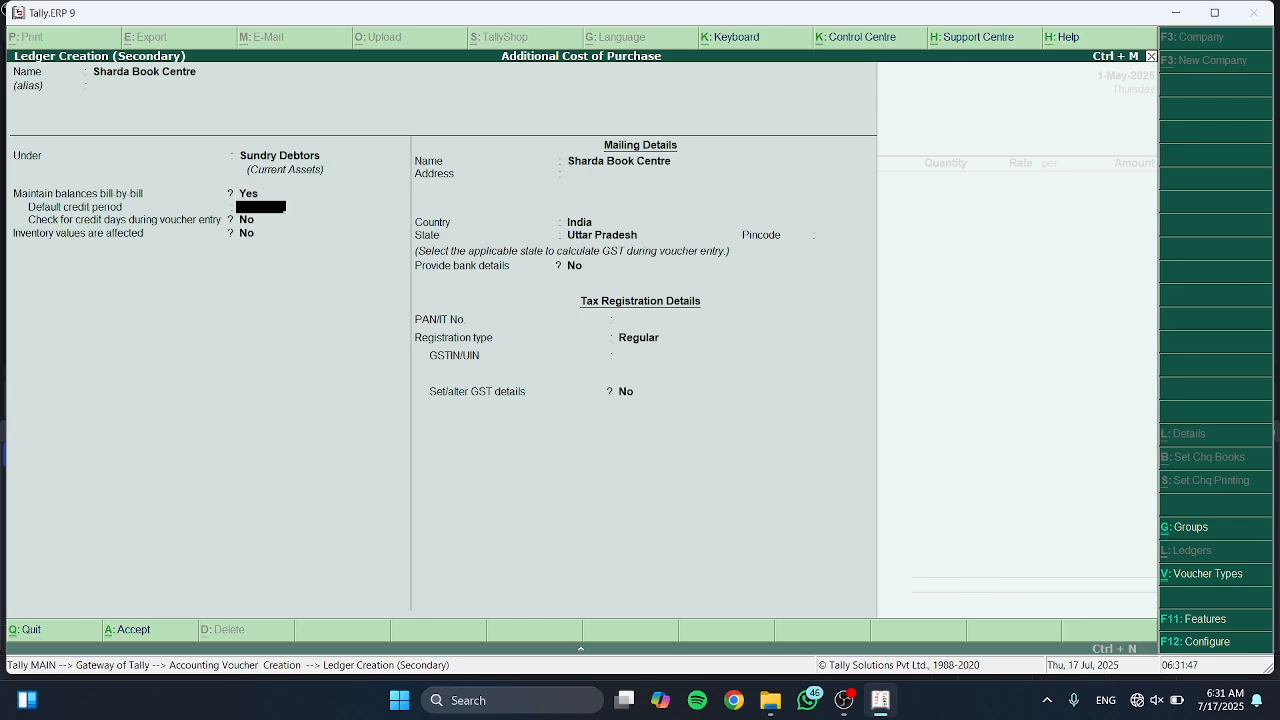
Keep the default settings of the Sharda Book Centre ledger and save it as the sales voucher's party.
{"action": "key", "text": "Return"}
{"action": "key", "text": "Return"}
{"action": "key", "text": "Return"}
{"action": "key", "text": "Return"}
{"action": "key", "text": "Return"}
{"action": "key", "text": "Return"}
{"action": "key", "text": "Return"}
{"action": "key", "text": "Return"}
{"action": "key", "text": "Return"}
{"action": "key", "text": "Return"}
{"action": "key", "text": "Return"}
{"action": "key", "text": "Return"}
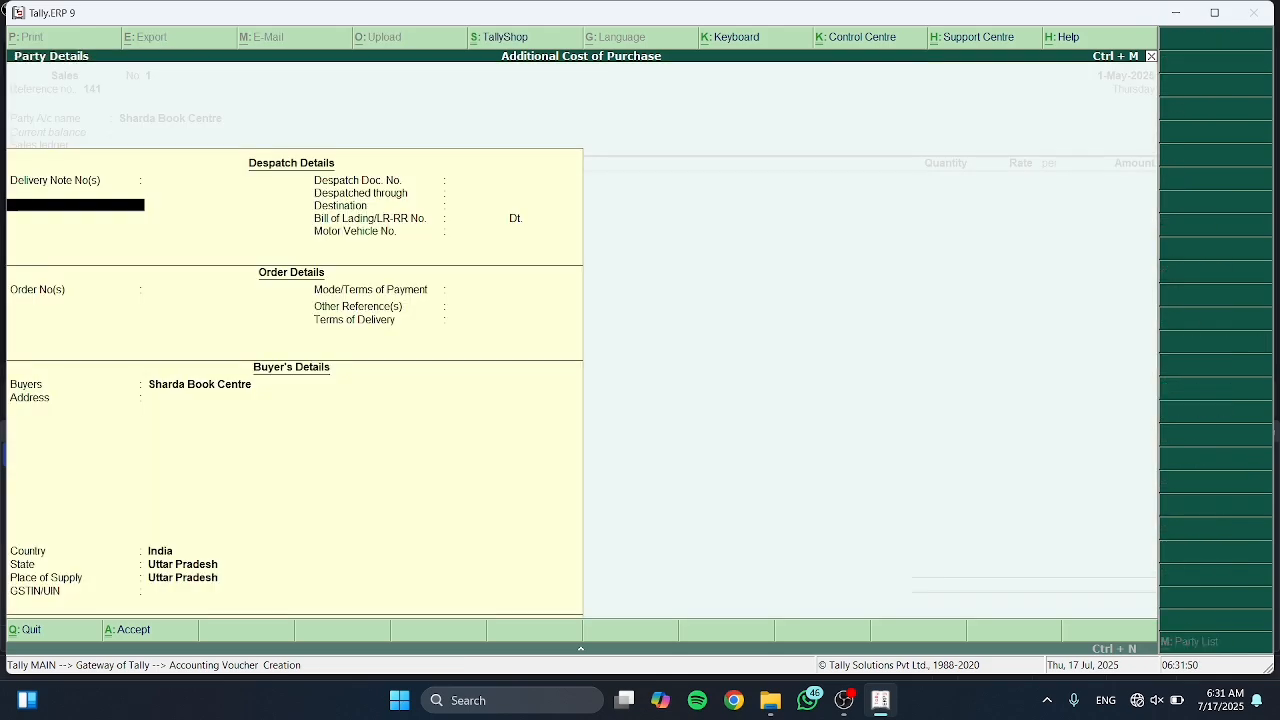
Accept the despatch, order and buyer's details for Sharda Book Centre without changes.
{"action": "key", "text": "Return"}
{"action": "key", "text": "Return"}
{"action": "key", "text": "Return"}
{"action": "key", "text": "Return"}
{"action": "key", "text": "Return"}
{"action": "key", "text": "Return"}
{"action": "key", "text": "Return"}
{"action": "key", "text": "Return"}
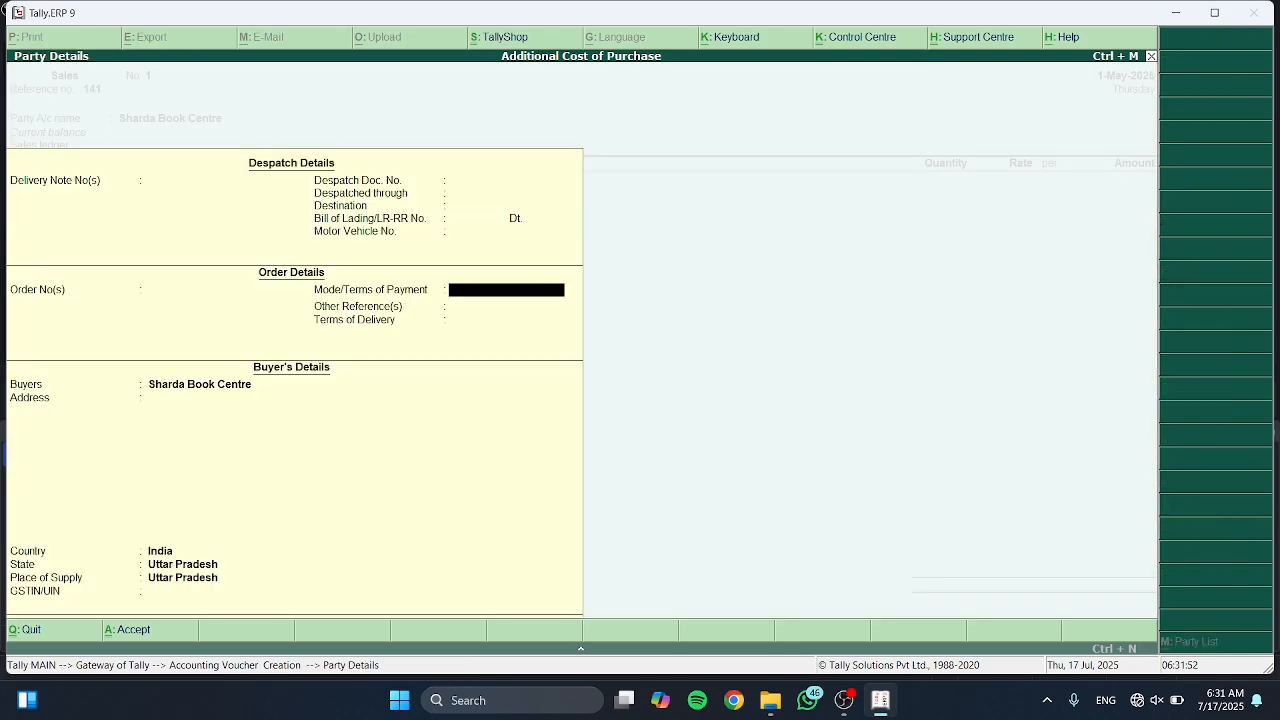
{"action": "key", "text": "Return"}
{"action": "key", "text": "Return"}
{"action": "key", "text": "Return"}
{"action": "key", "text": "Return"}
{"action": "key", "text": "Return"}
{"action": "key", "text": "Return"}
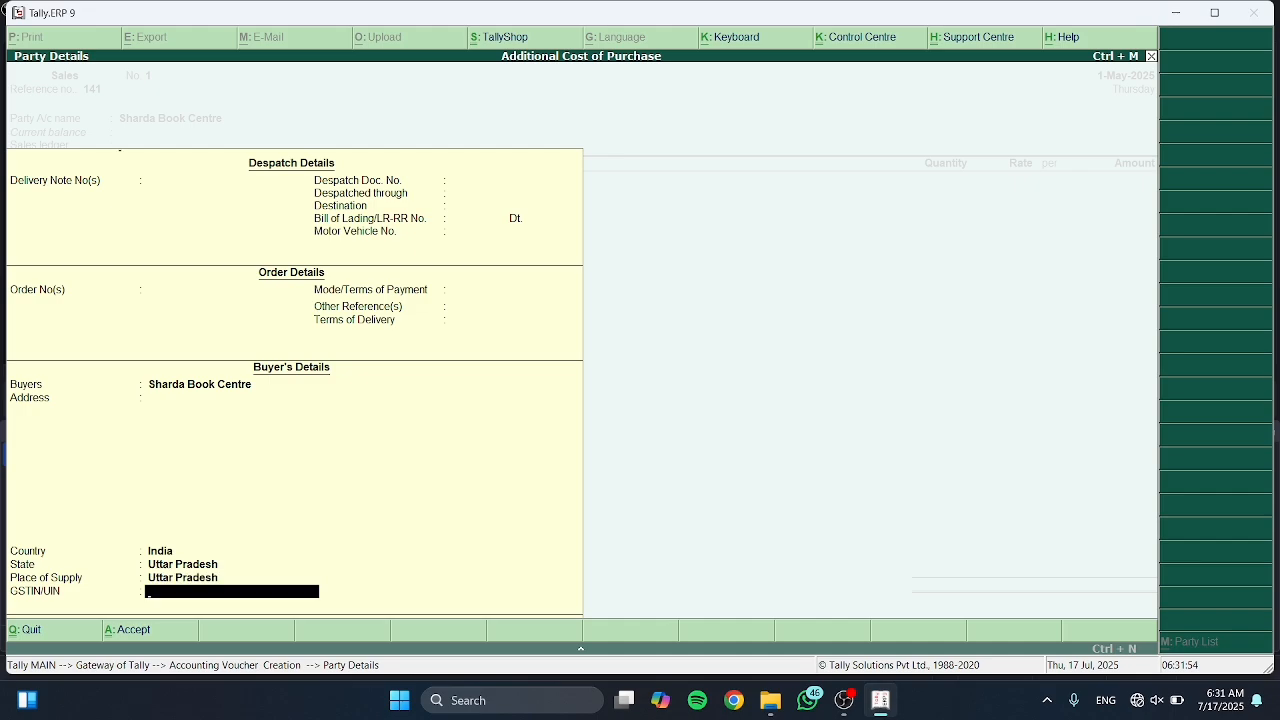
{"action": "key", "text": "Return"}
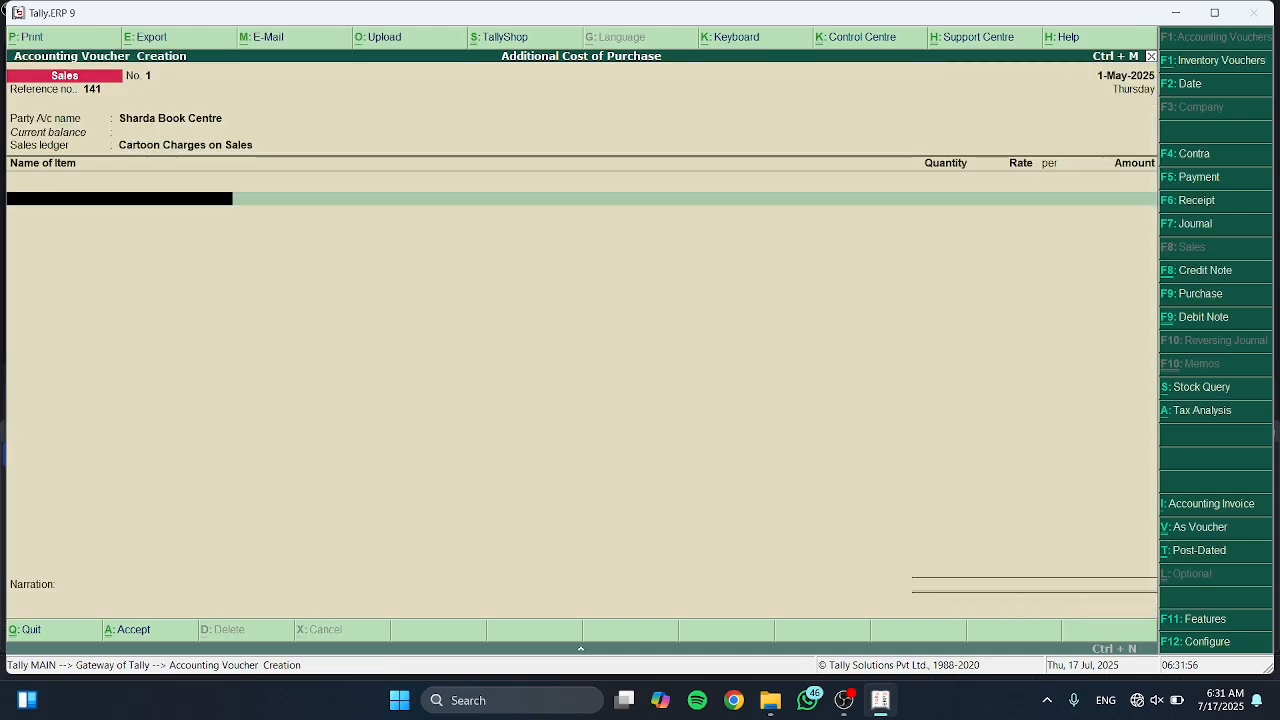
Set the sales voucher's sales ledger to Sales A/c.
{"action": "key", "text": "BackSpace"}
{"action": "key", "text": "Down"}
{"action": "key", "text": "Down"}
{"action": "key", "text": "Return"}
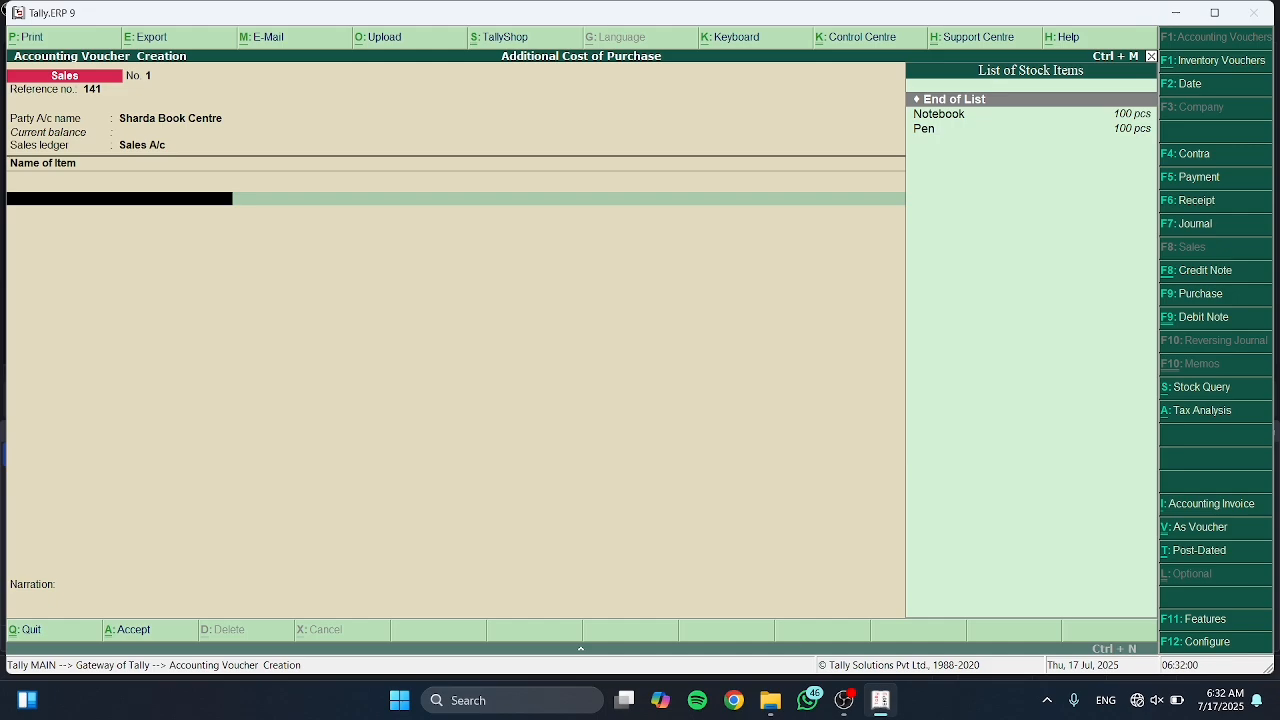
Add the stock item Notebook to the sales voucher with a quantity of 50 pcs at a rate of 60.
{"action": "key", "text": "Down"}
{"action": "key", "text": "Return"}
{"action": "type", "text": "50"}
{"action": "key", "text": "Return"}
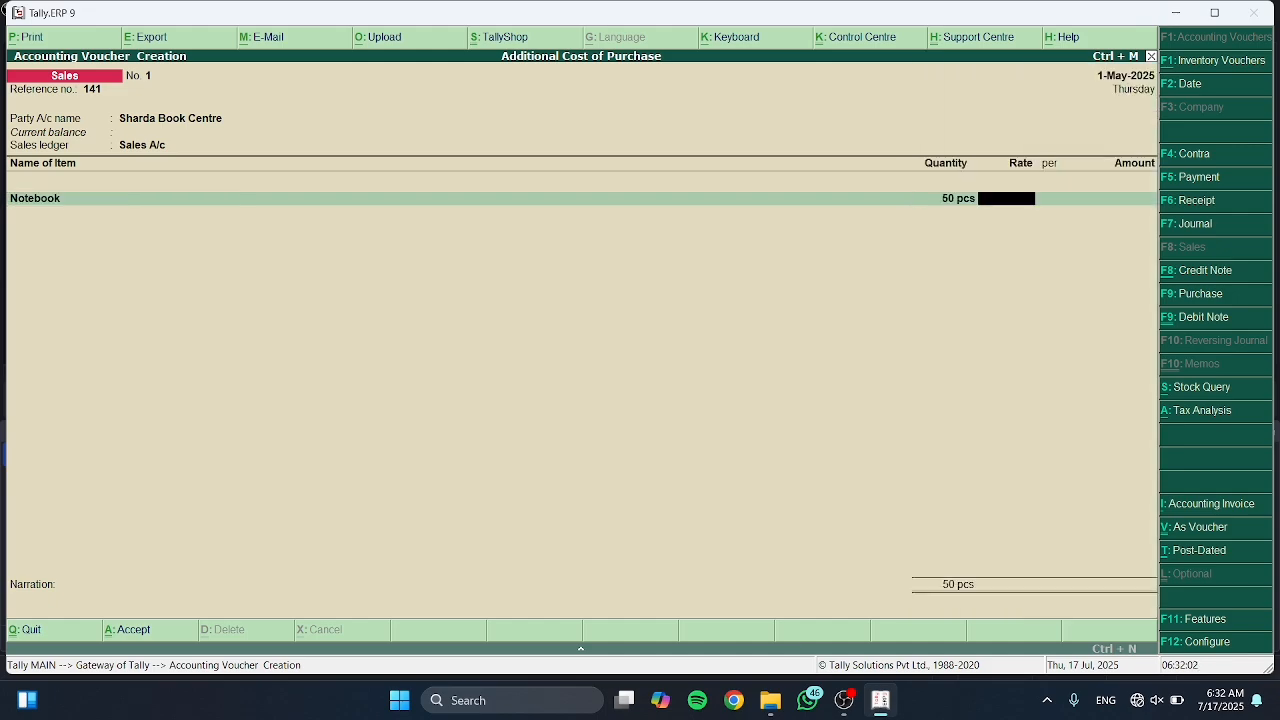
{"action": "type", "text": "60"}
{"action": "key", "text": "Return"}
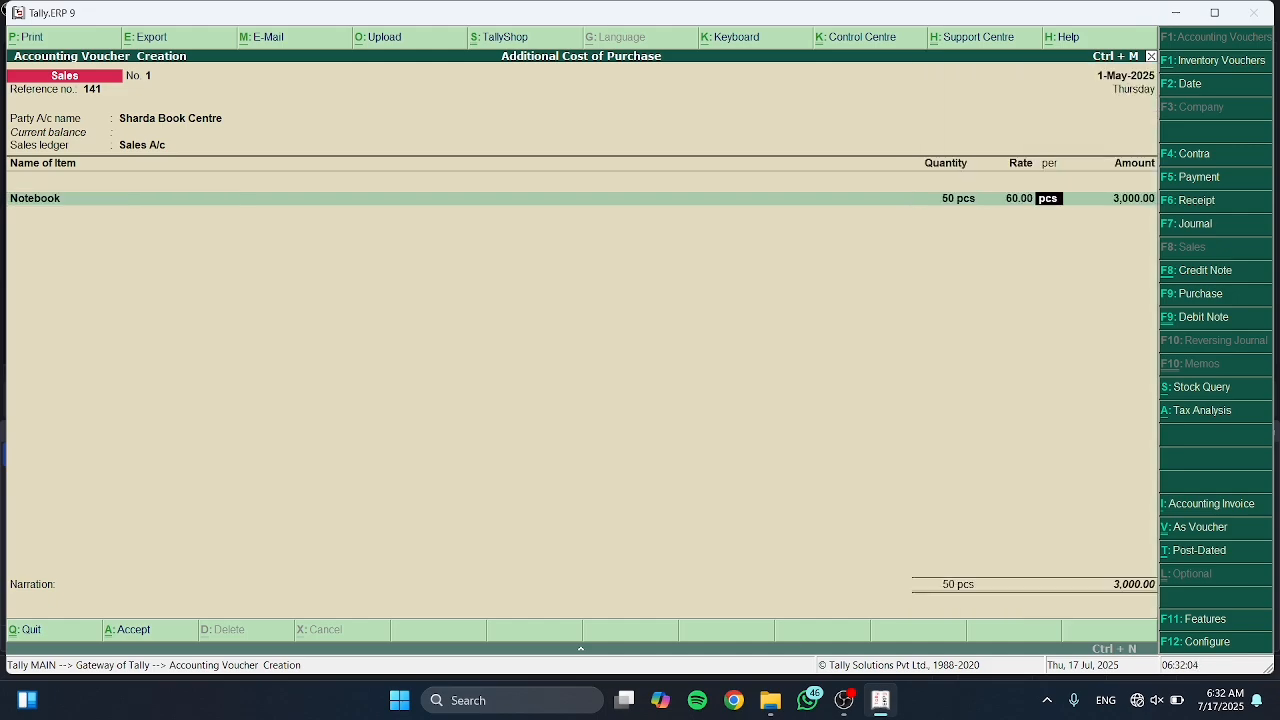
{"action": "key", "text": "Return"}
{"action": "key", "text": "Return"}
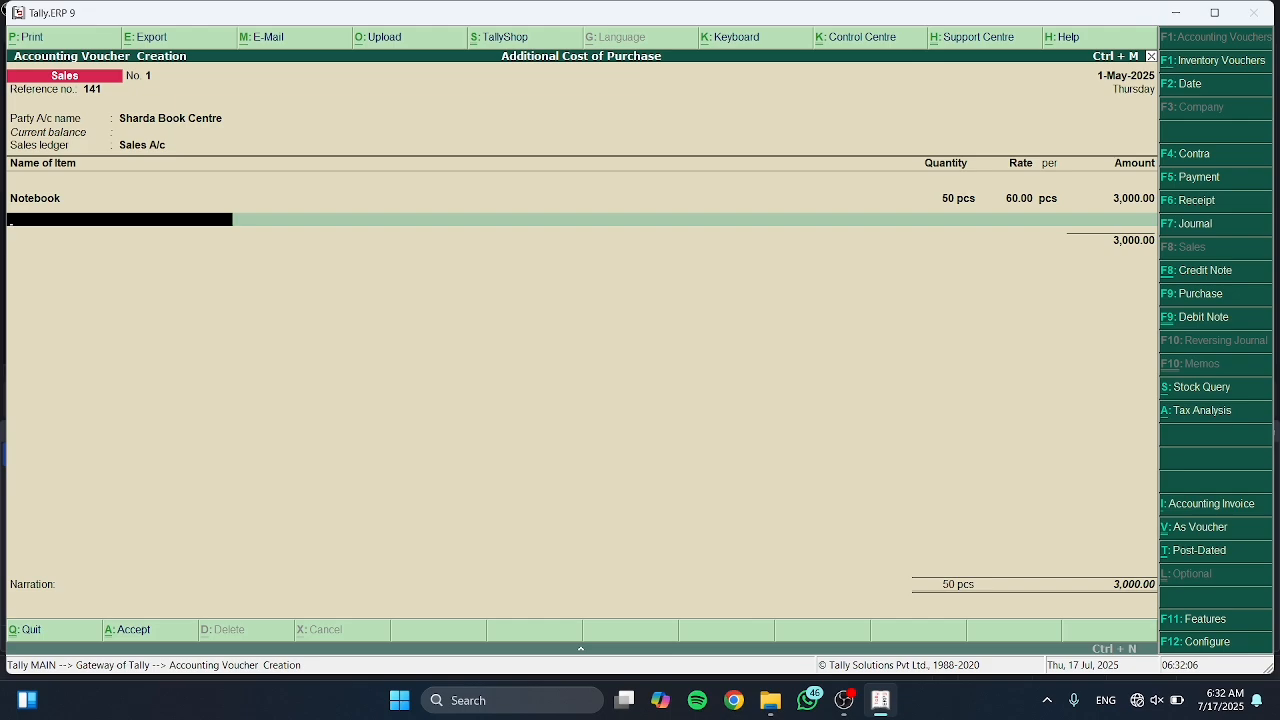
Add the stock item Pen to the sales voucher with a quantity of 50 pcs at a rate of 70.
{"action": "type", "text": "Pen"}
{"action": "key", "text": "Return"}
{"action": "type", "text": "50"}
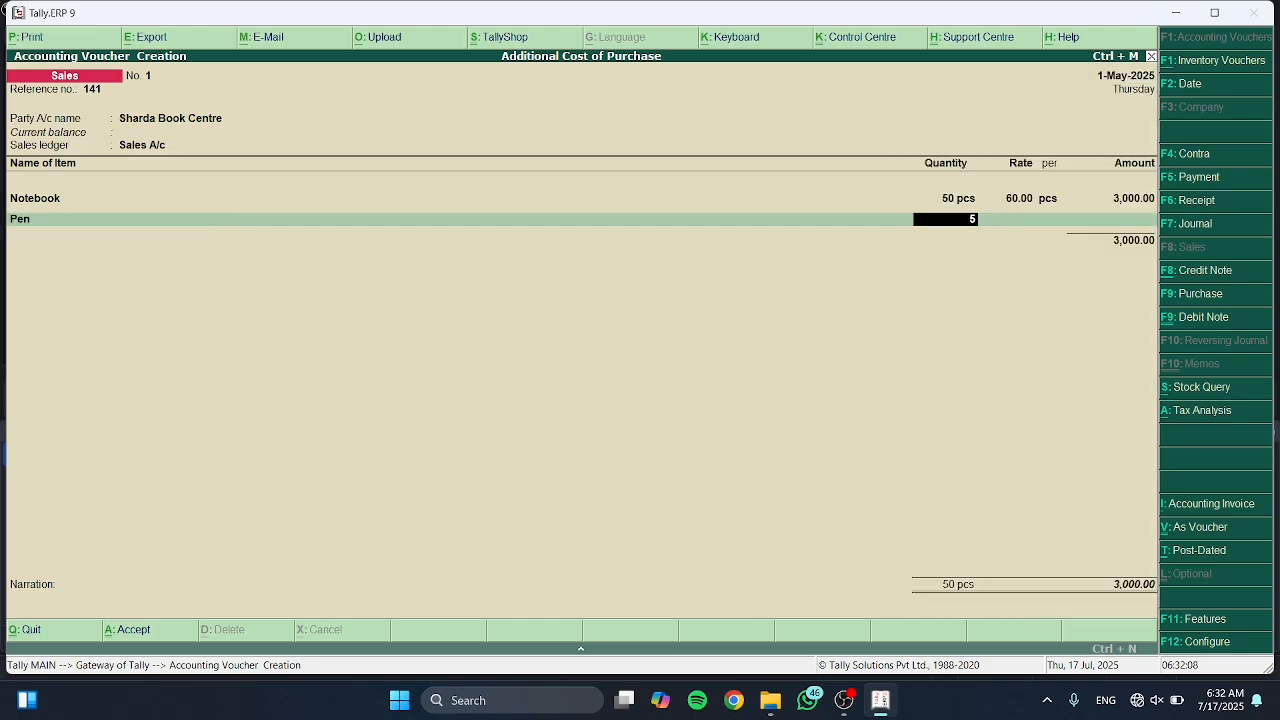
{"action": "key", "text": "Return"}
{"action": "type", "text": "70"}
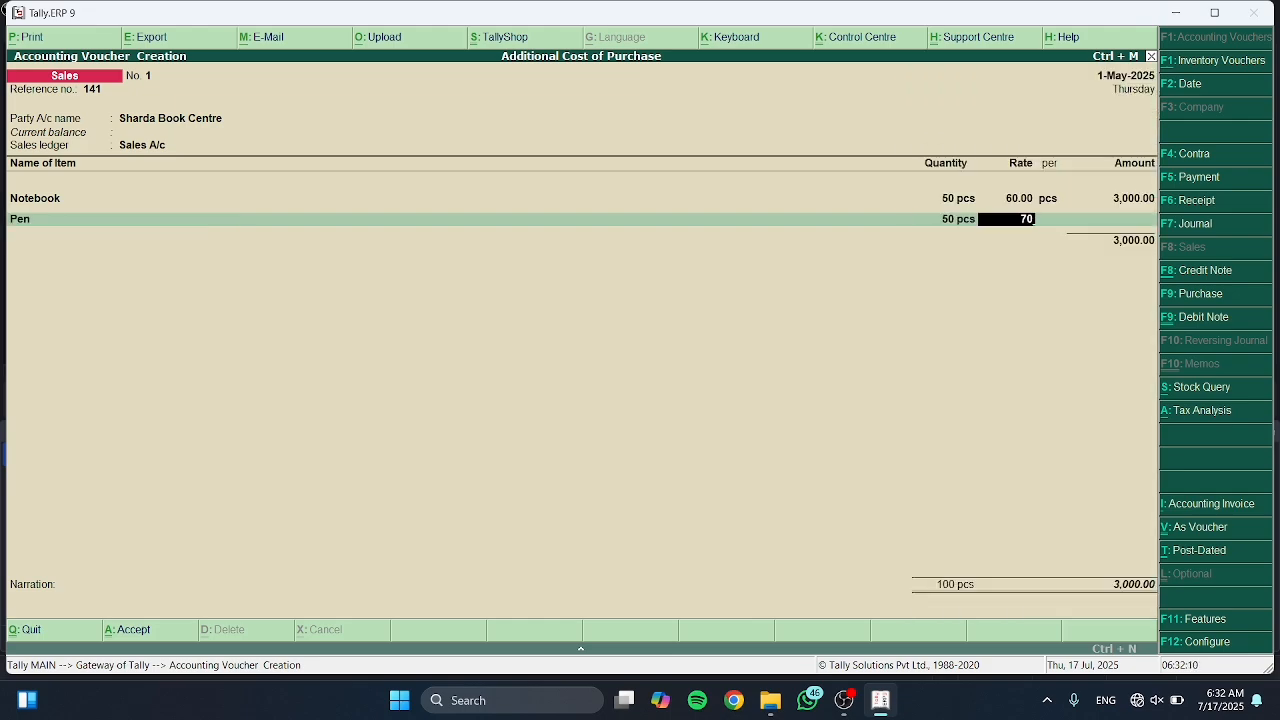
{"action": "key", "text": "Return"}
{"action": "key", "text": "Return"}
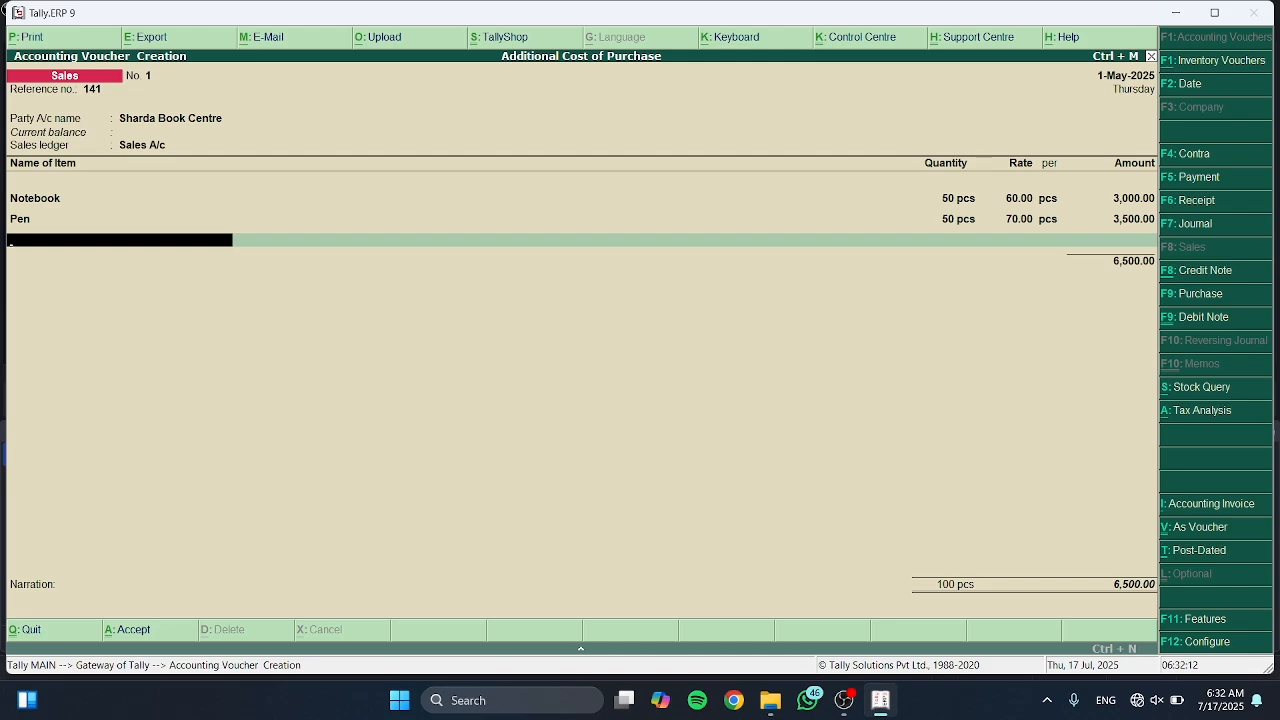
End the item list and add the ledger Tax on Sales at a rate of 5%.
{"action": "key", "text": "Return"}
{"action": "type", "text": "Sa"}
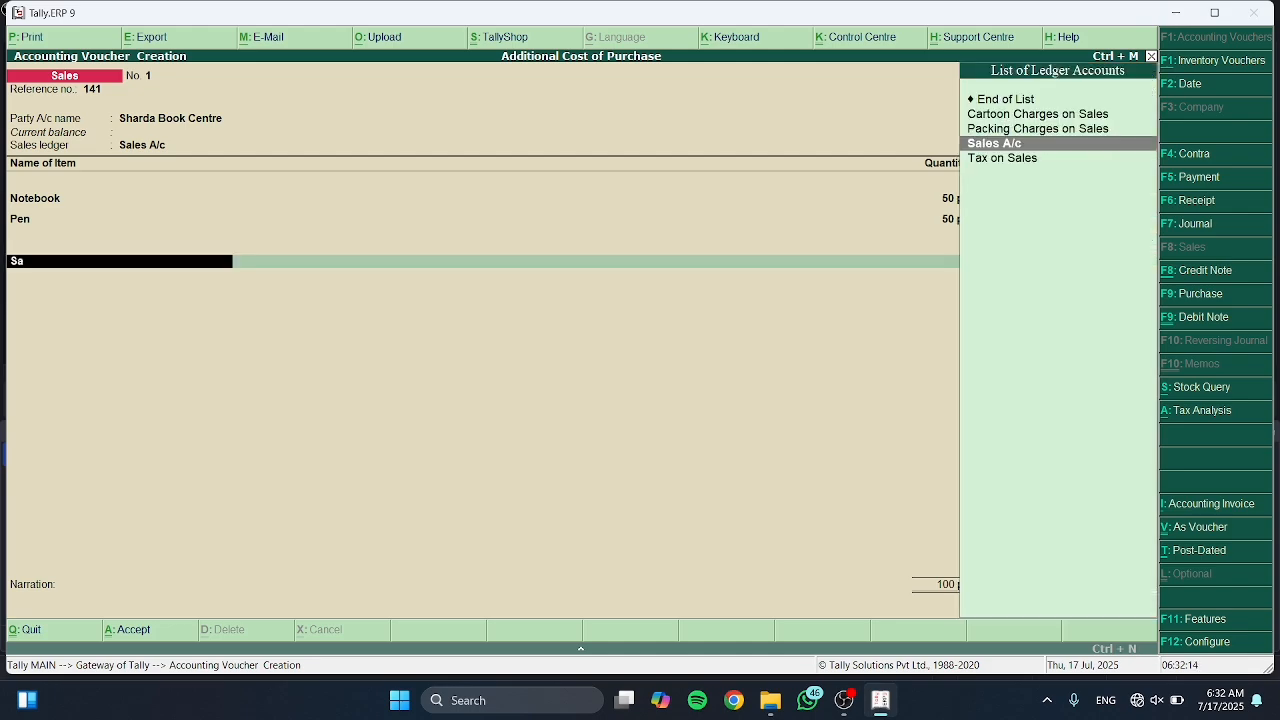
{"action": "key", "text": "Down"}
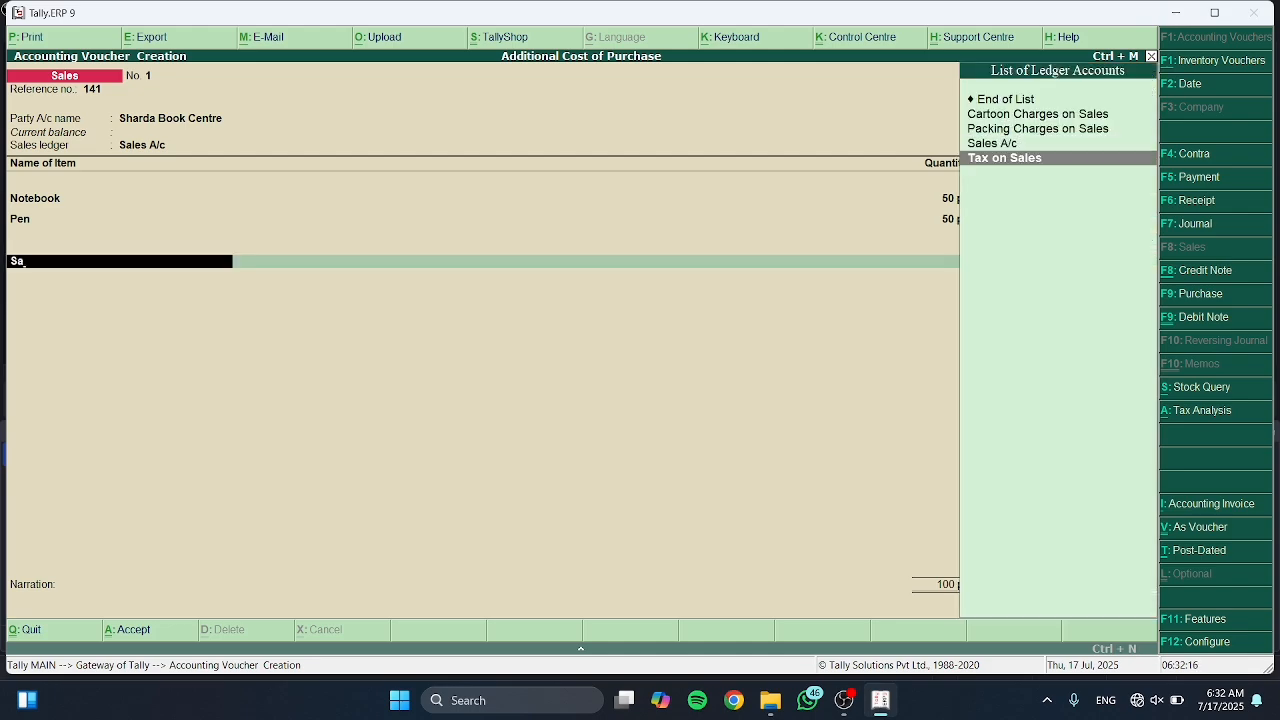
{"action": "key", "text": "Return"}
{"action": "key", "text": "Return"}
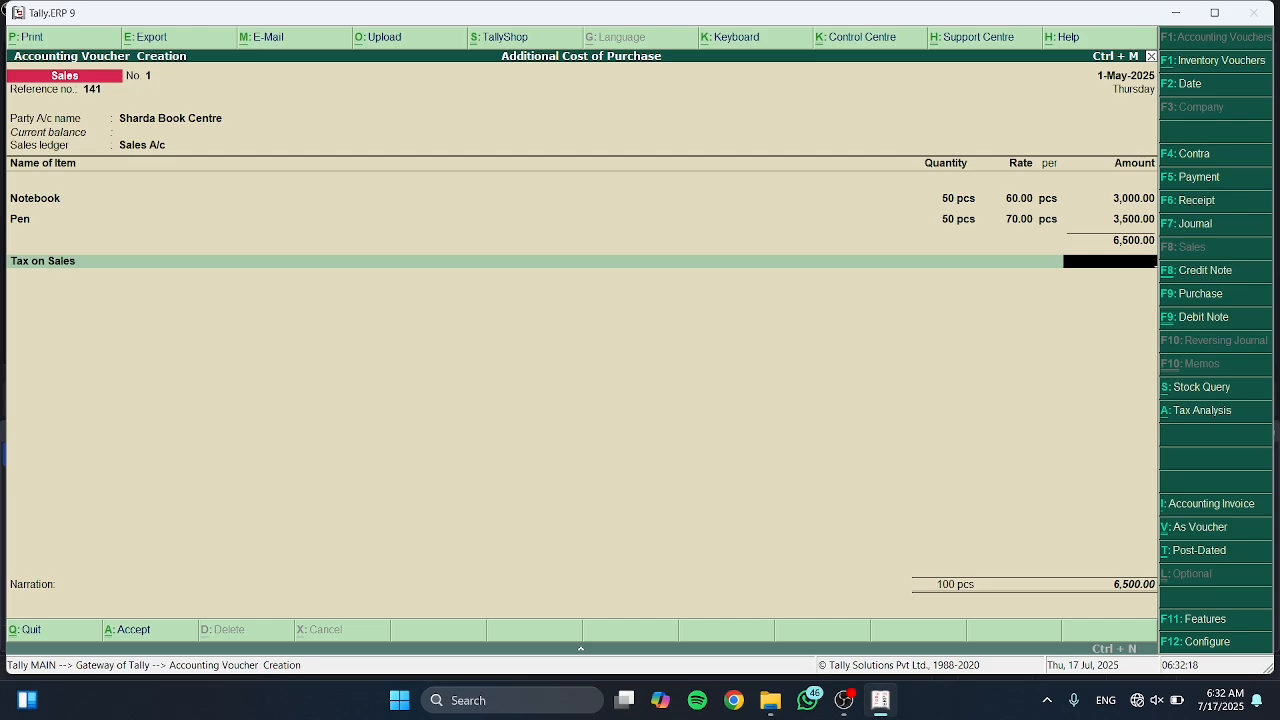
{"action": "key", "text": "BackSpace"}
{"action": "type", "text": "5"}
{"action": "key", "text": "Return"}
{"action": "key", "text": "Return"}
Add the ledgers Cartoon Charges on Sales with an amount of 300 and Packing Charges on Sales with 500.
{"action": "type", "text": "Ca"}
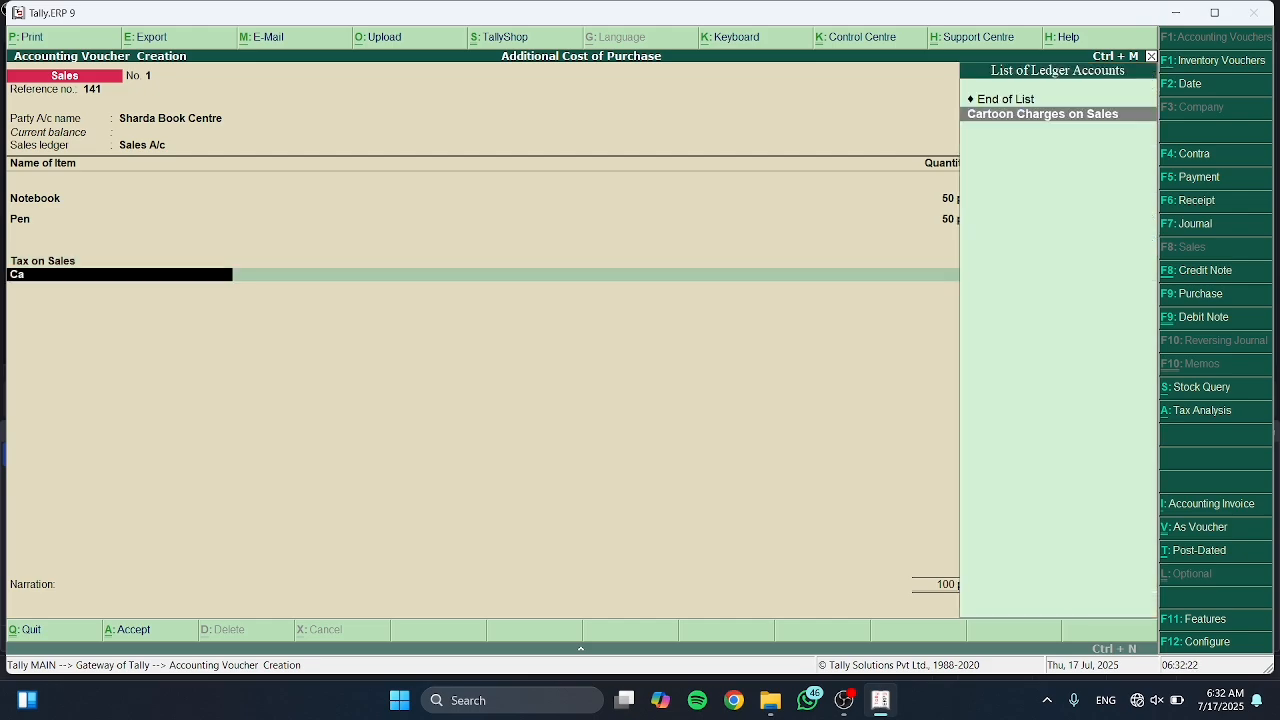
{"action": "key", "text": "Return"}
{"action": "key", "text": "Return"}
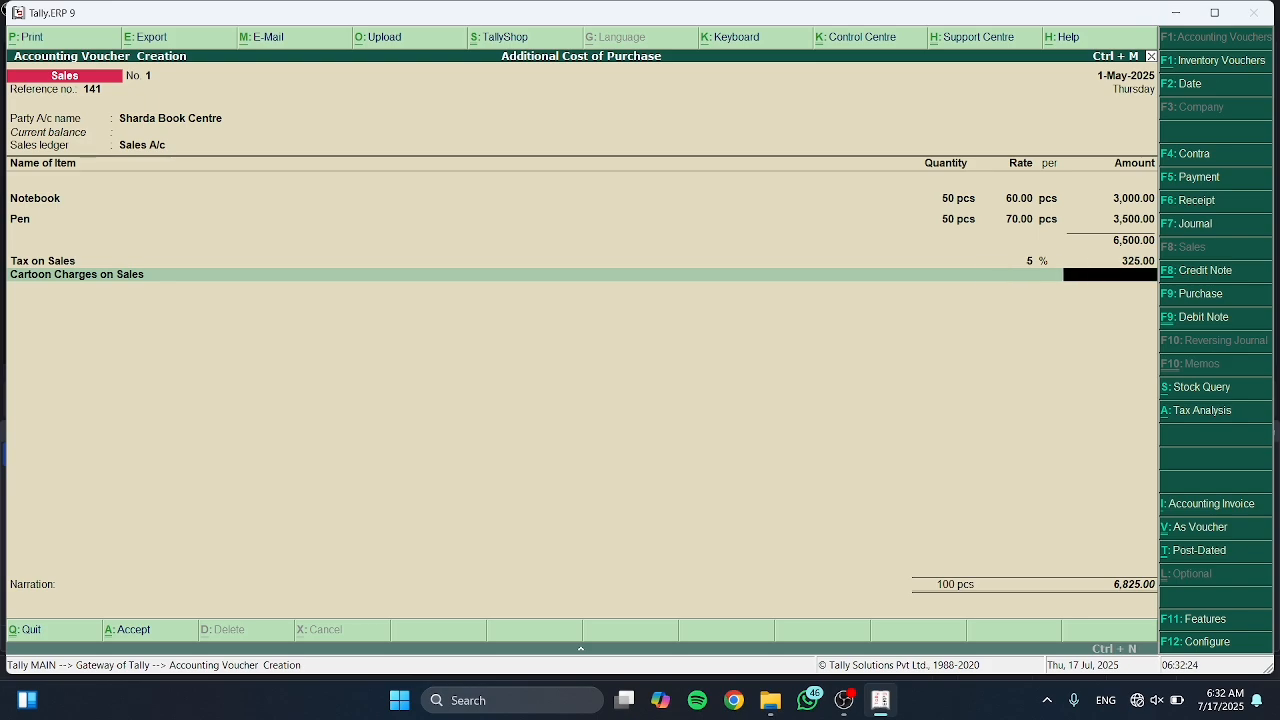
{"action": "type", "text": "300"}
{"action": "key", "text": "Return"}
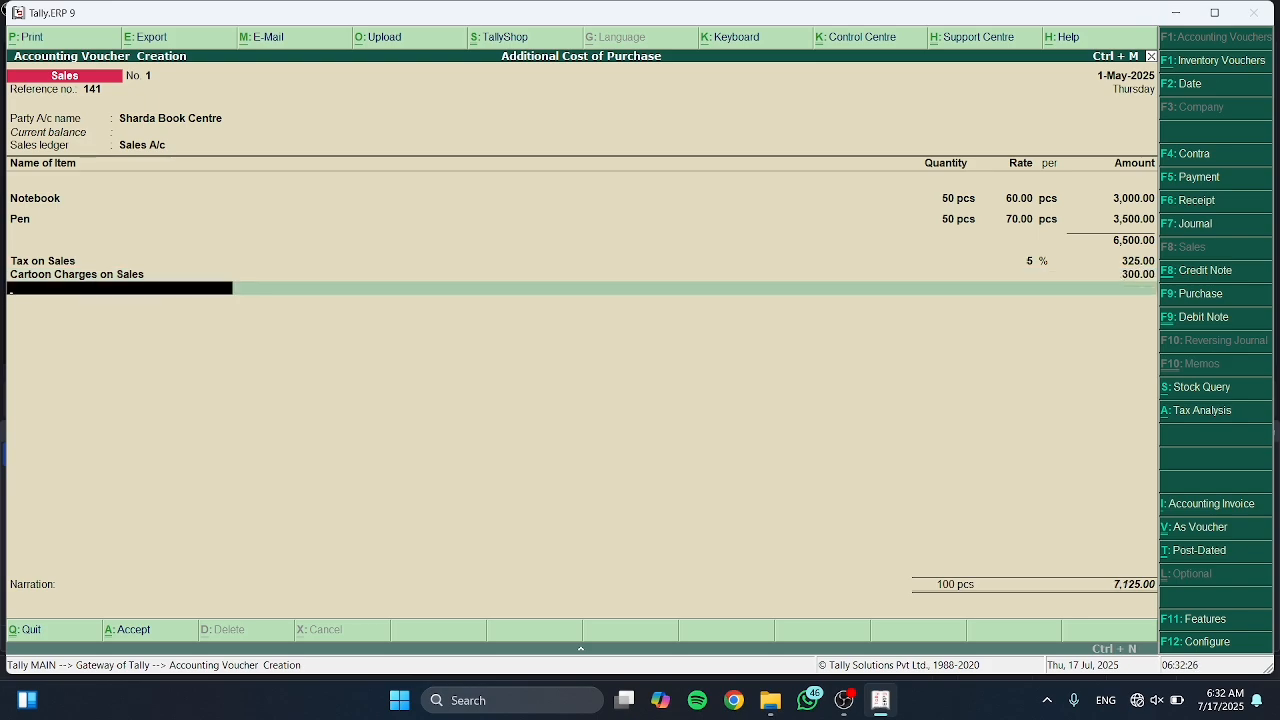
{"action": "type", "text": "Pa"}
{"action": "key", "text": "Return"}
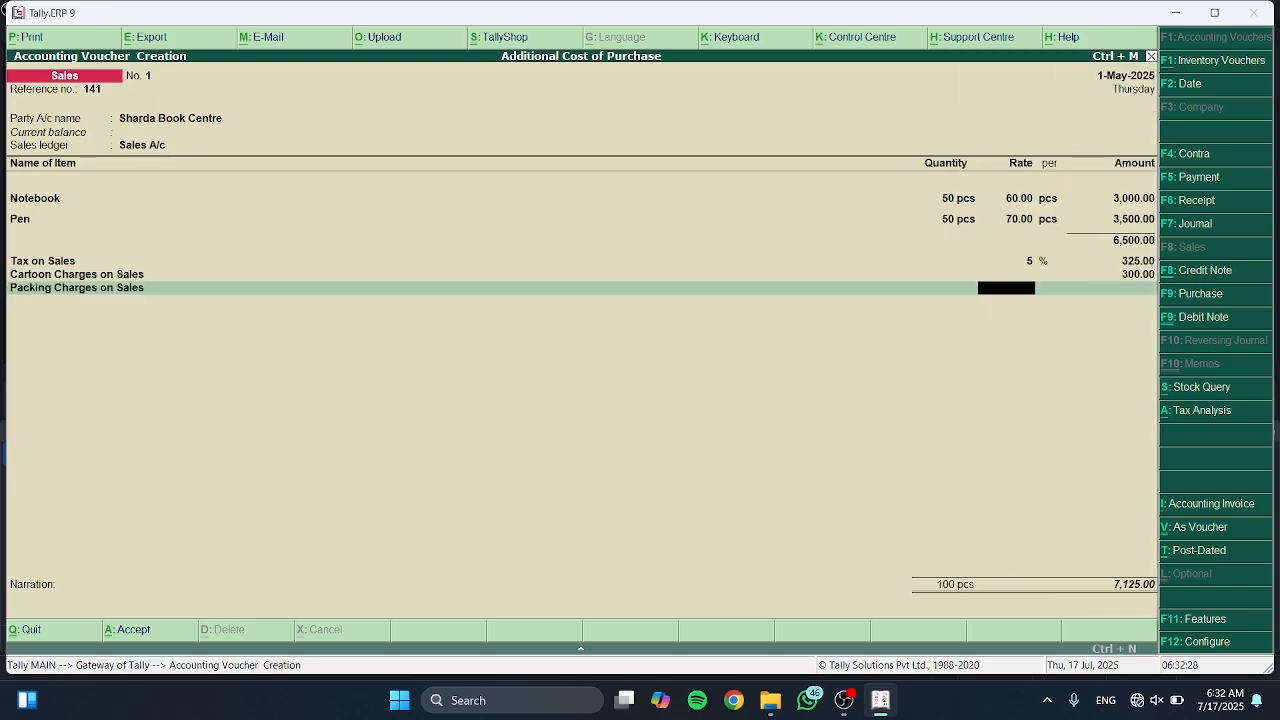
{"action": "type", "text": "500"}
{"action": "key", "text": "Return"}
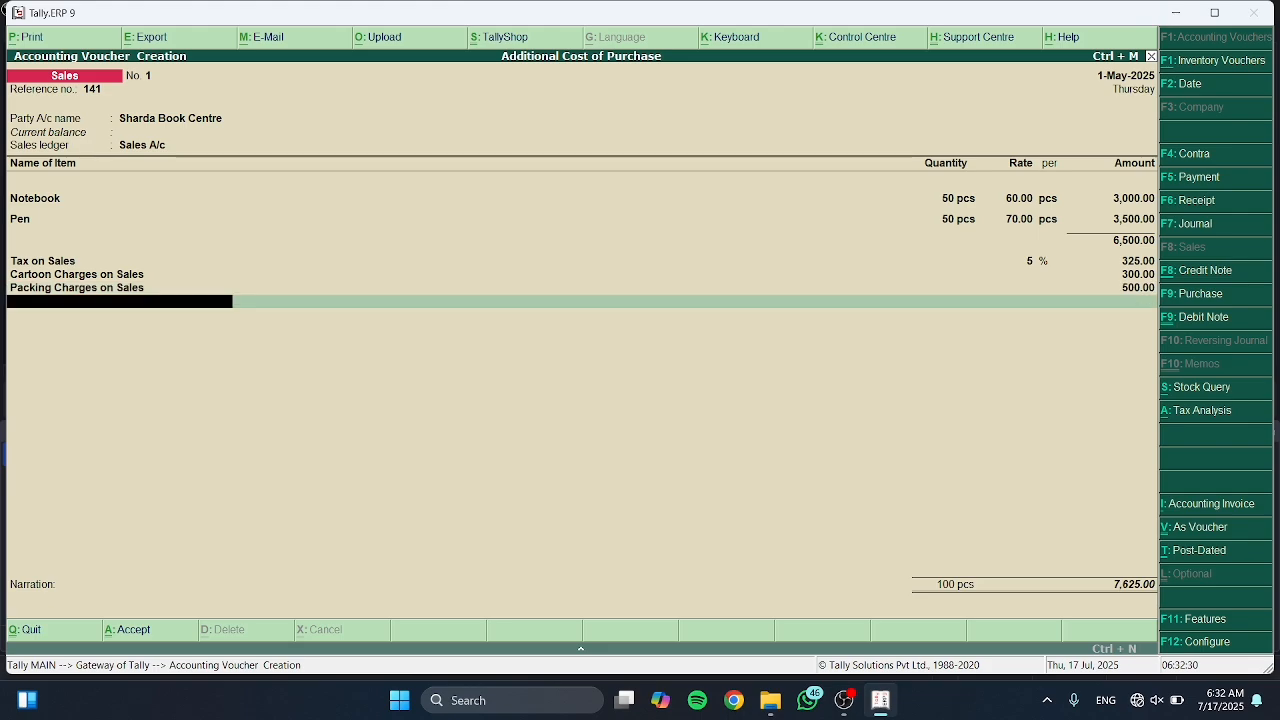
Add the ledgers Cgst@9% and Sgst@9% to the sales voucher, accepting their calculated amounts.
{"action": "type", "text": "cg"}
{"action": "key", "text": "Return"}
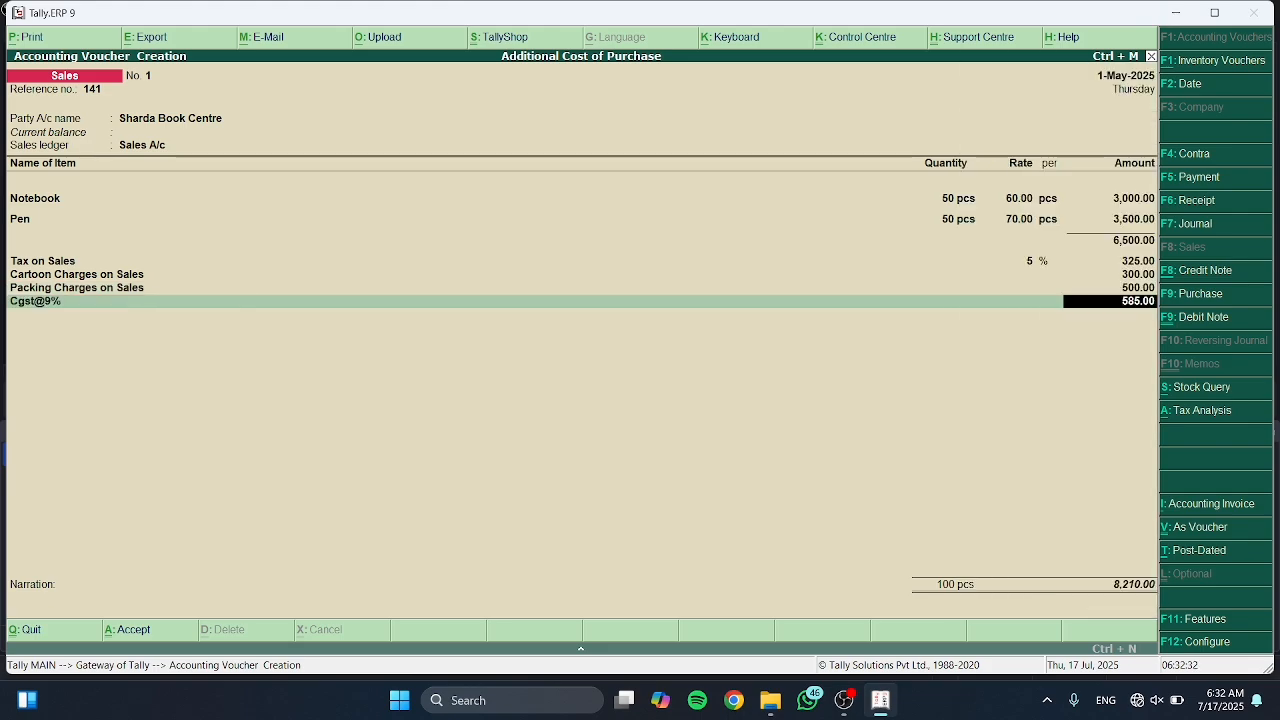
{"action": "key", "text": "Return"}
{"action": "type", "text": "S"}
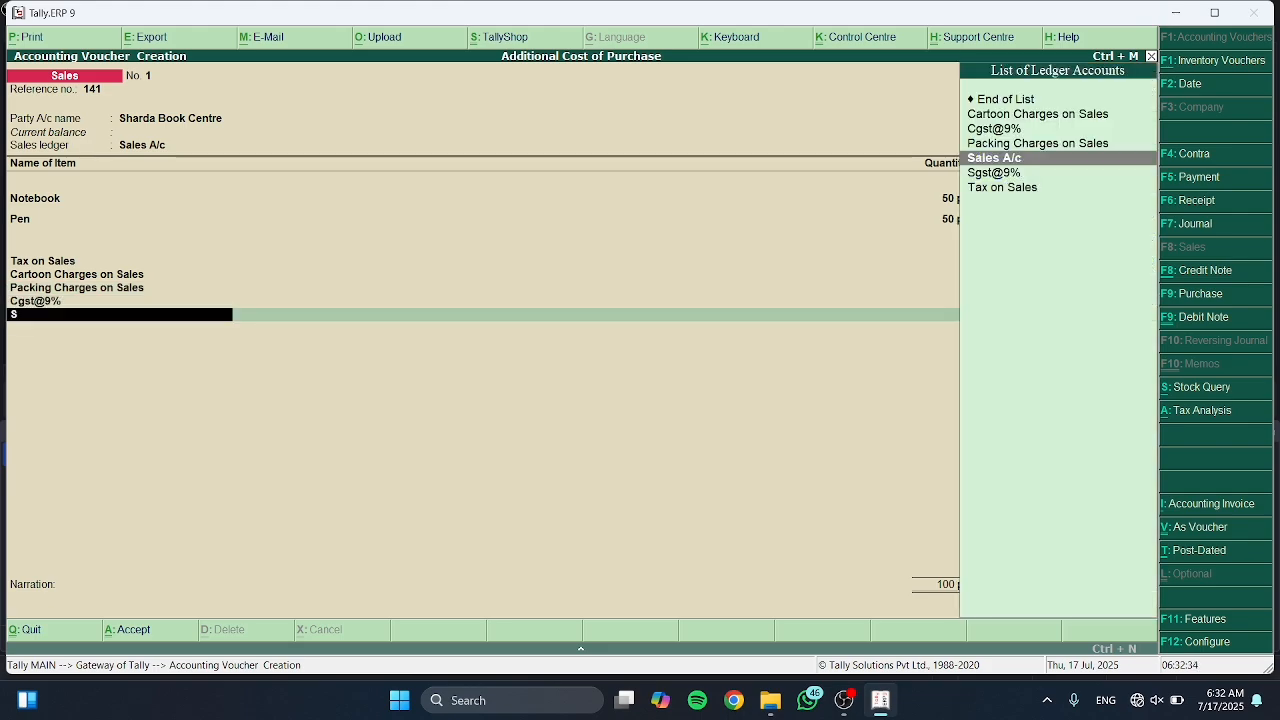
{"action": "type", "text": "g"}
{"action": "key", "text": "Return"}
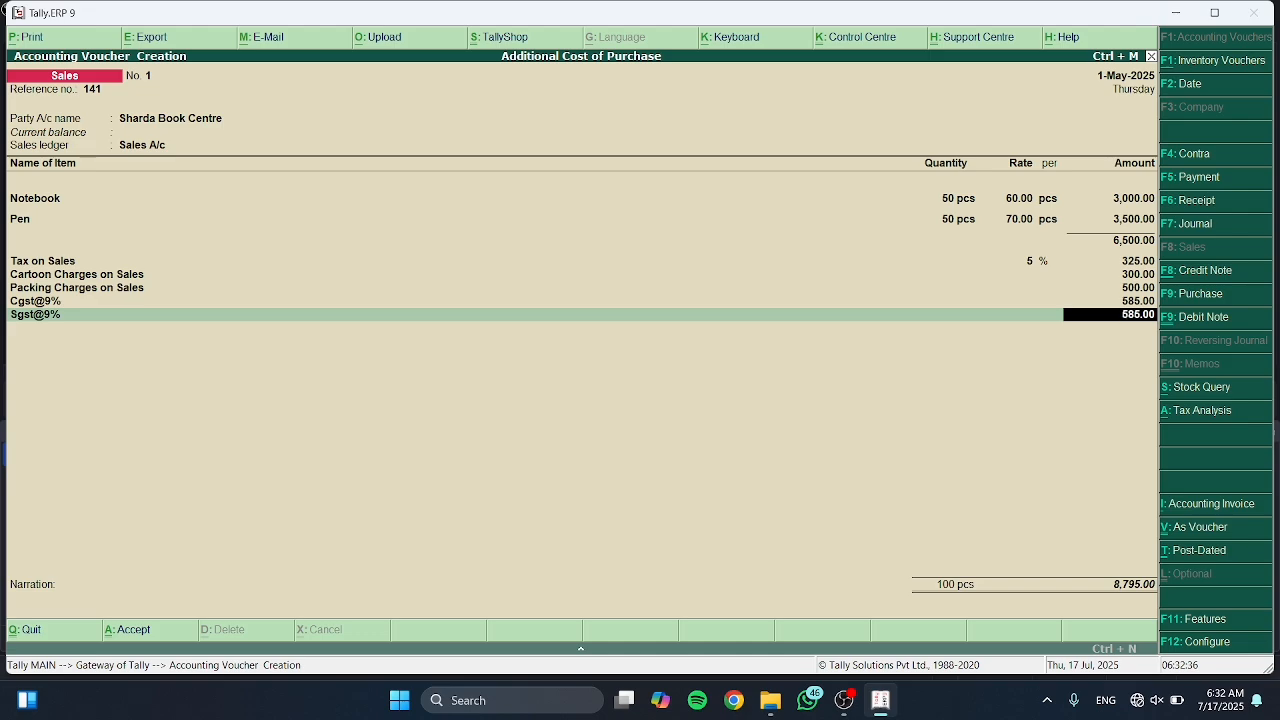
{"action": "key", "text": "Return"}
End the ledger list, enter the narration "being sales" and save the sales voucher.
{"action": "key", "text": "Return"}
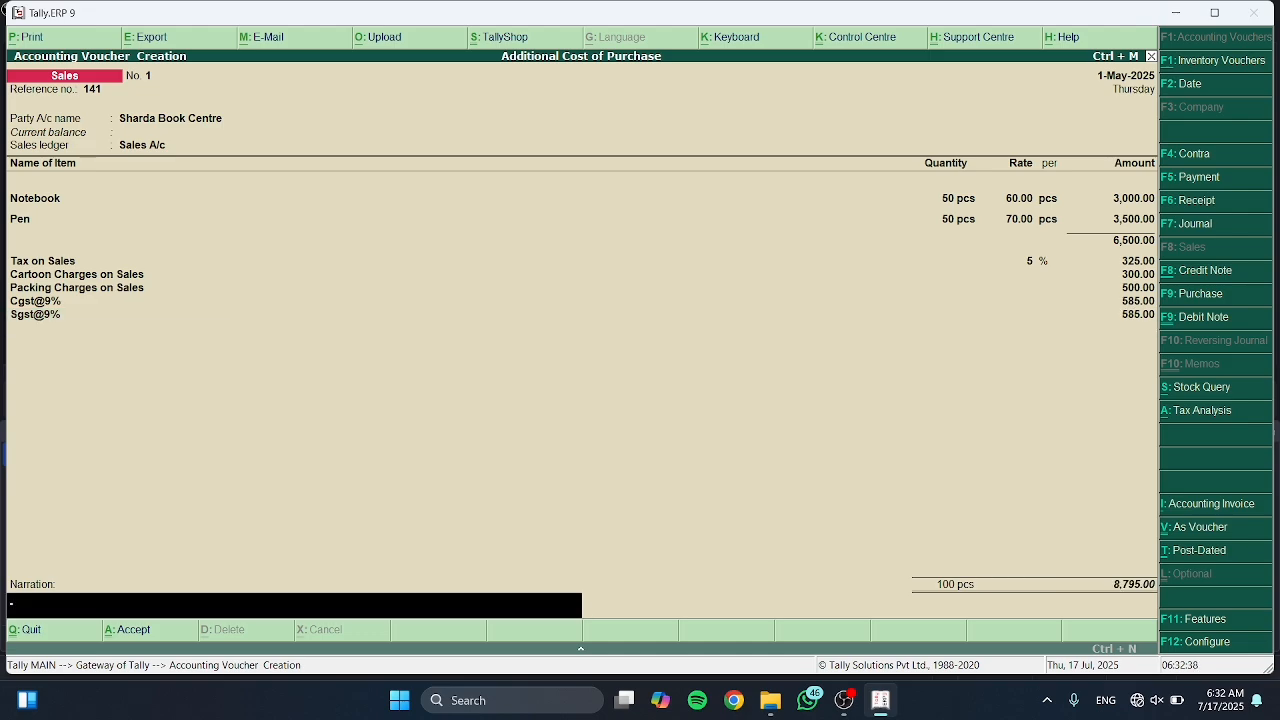
{"action": "type", "text": "being sales"}
{"action": "key", "text": "Return"}
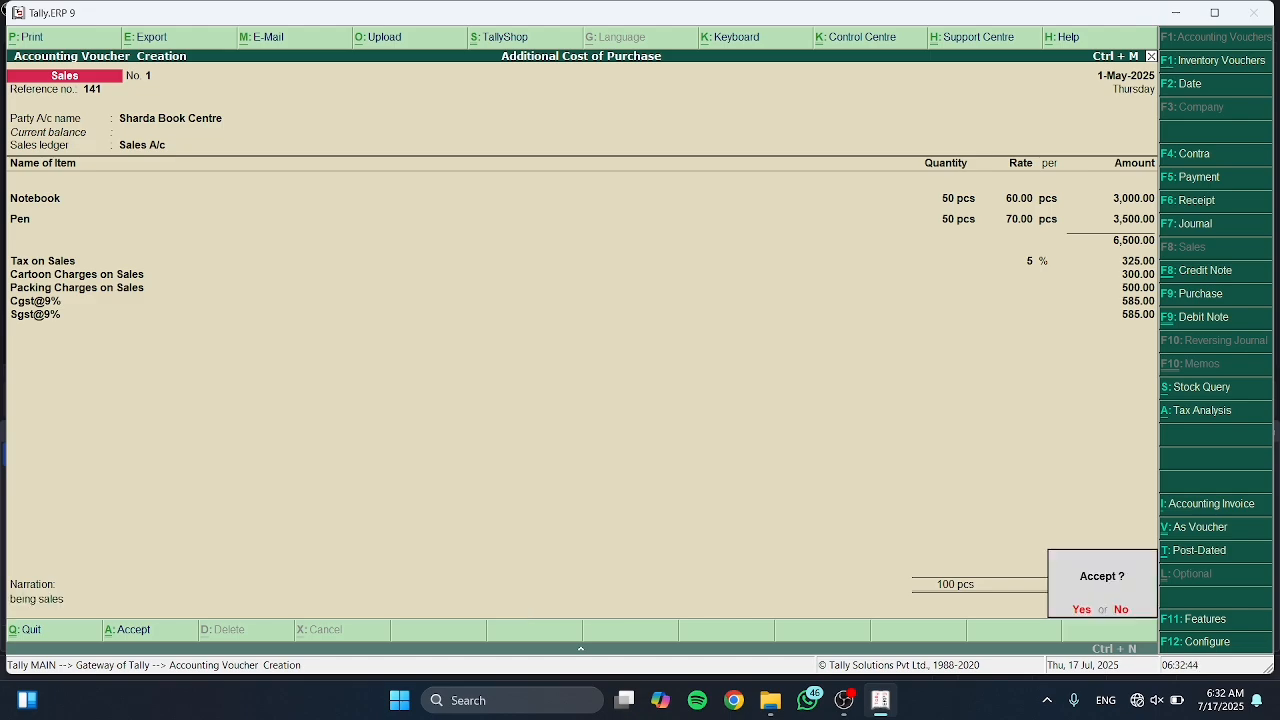
{"action": "key", "text": "Return"}
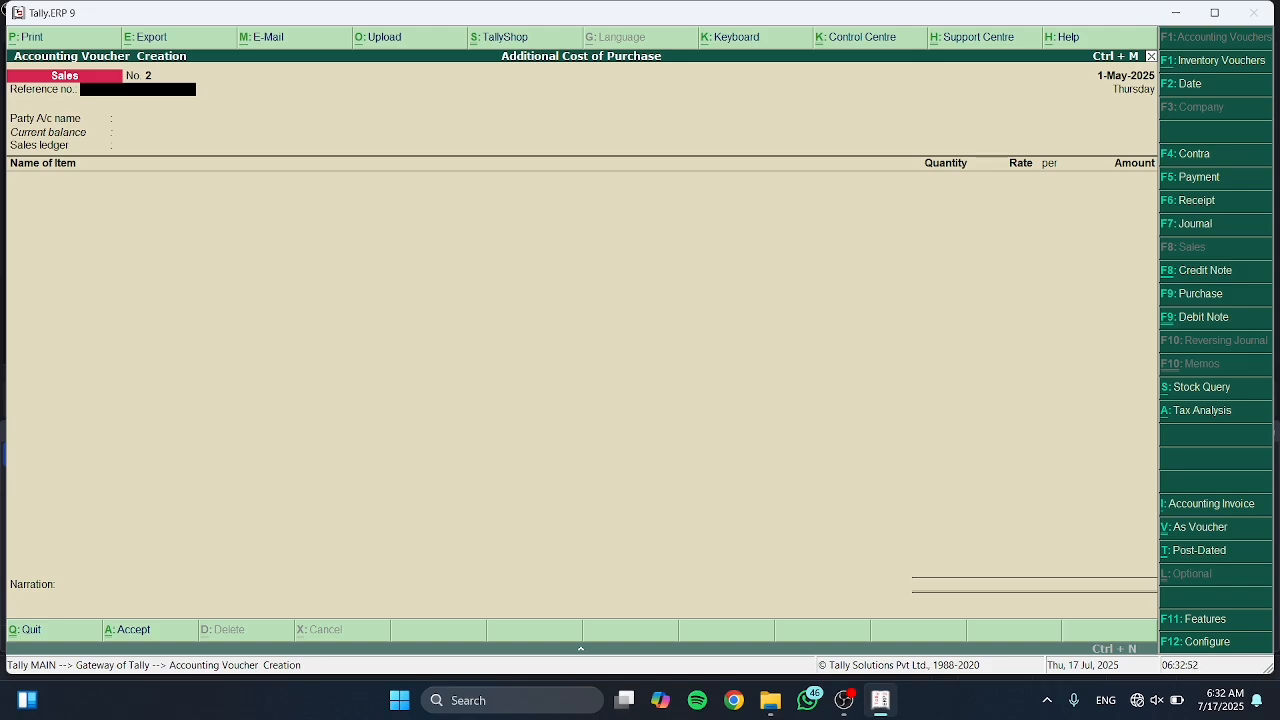
Start a payment voucher and debit Mohit Traders with 13000.
{"action": "key", "text": "F5"}
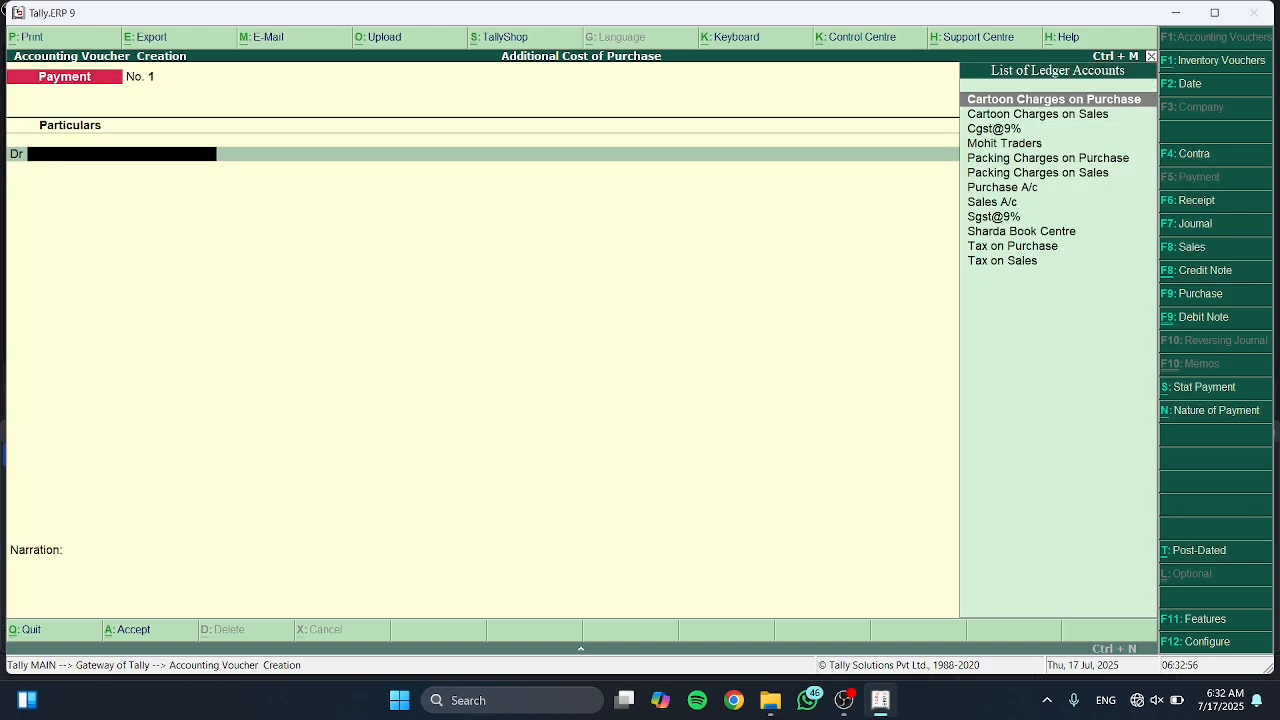
{"action": "key", "text": "Down"}
{"action": "key", "text": "Down"}
{"action": "key", "text": "Down"}
{"action": "key", "text": "Down"}
{"action": "key", "text": "Down"}
{"action": "key", "text": "Down"}
{"action": "key", "text": "Down"}
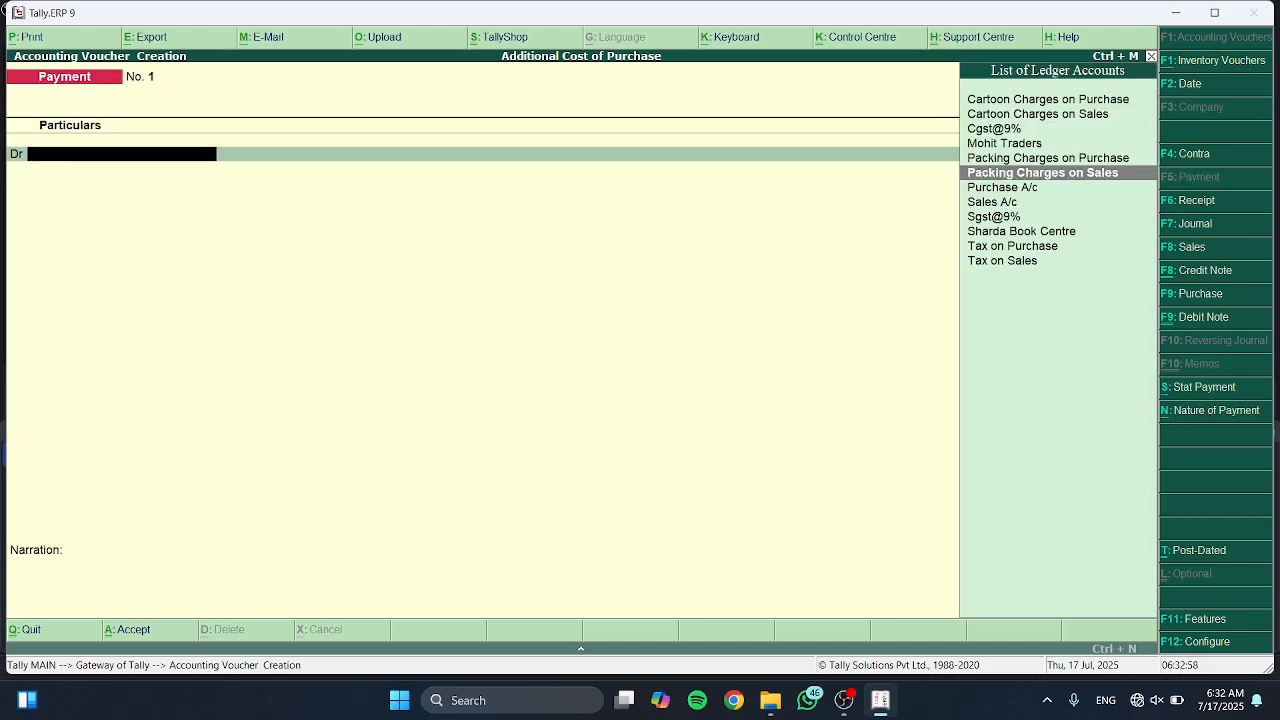
{"action": "key", "text": "Down"}
{"action": "key", "text": "Down"}
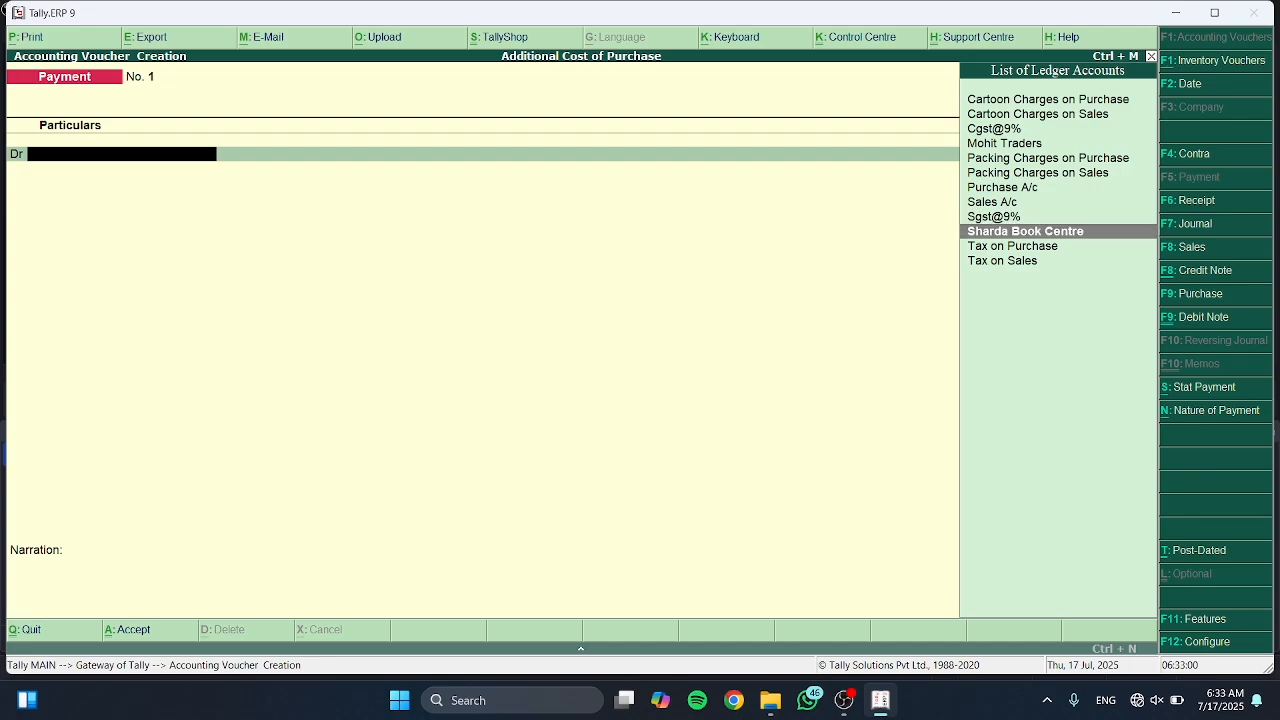
{"action": "key", "text": "Up"}
{"action": "key", "text": "Up"}
{"action": "key", "text": "Up"}
{"action": "key", "text": "Up"}
{"action": "key", "text": "Up"}
{"action": "key", "text": "Up"}
{"action": "key", "text": "Up"}
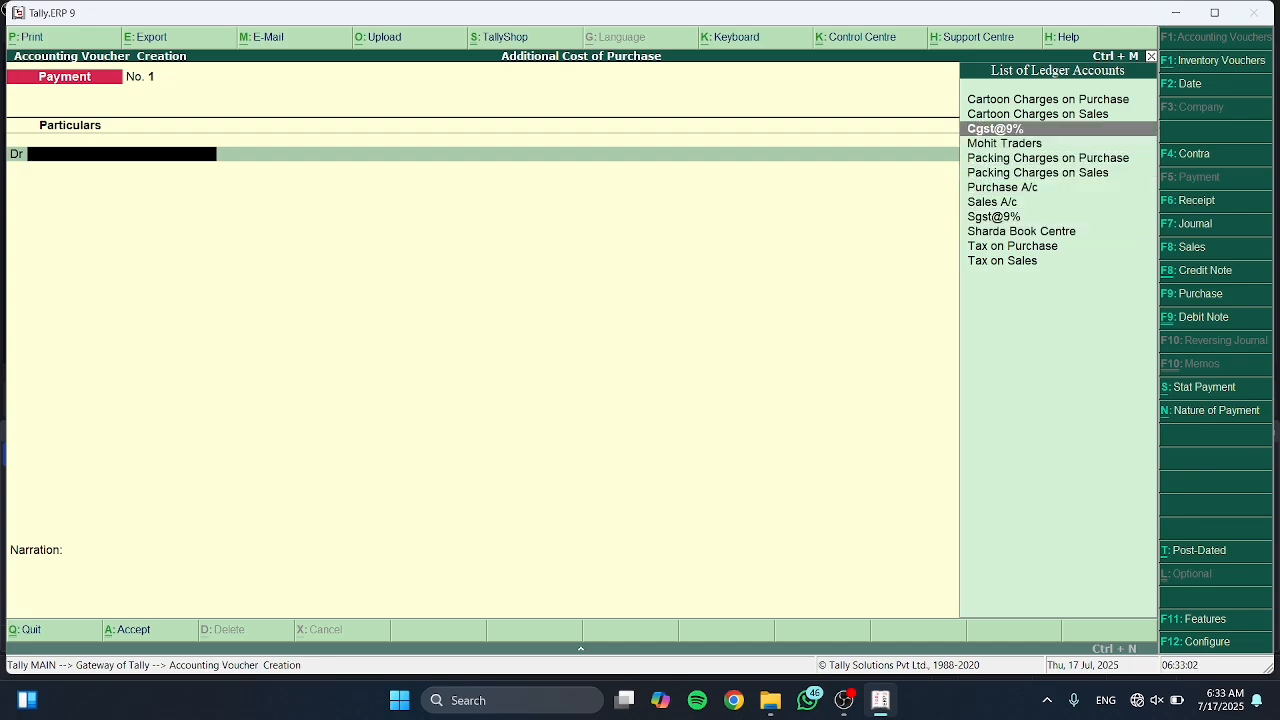
{"action": "key", "text": "Down"}
{"action": "key", "text": "Return"}
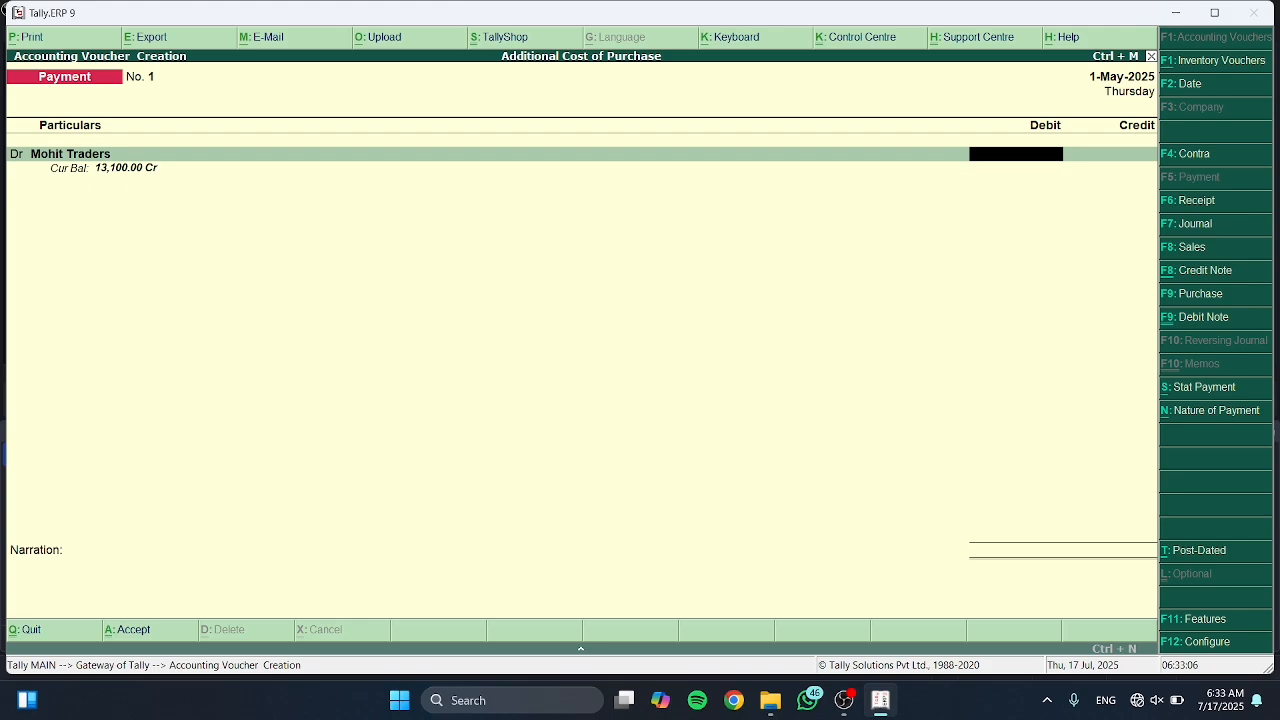
{"action": "type", "text": "13000"}
{"action": "key", "text": "Return"}
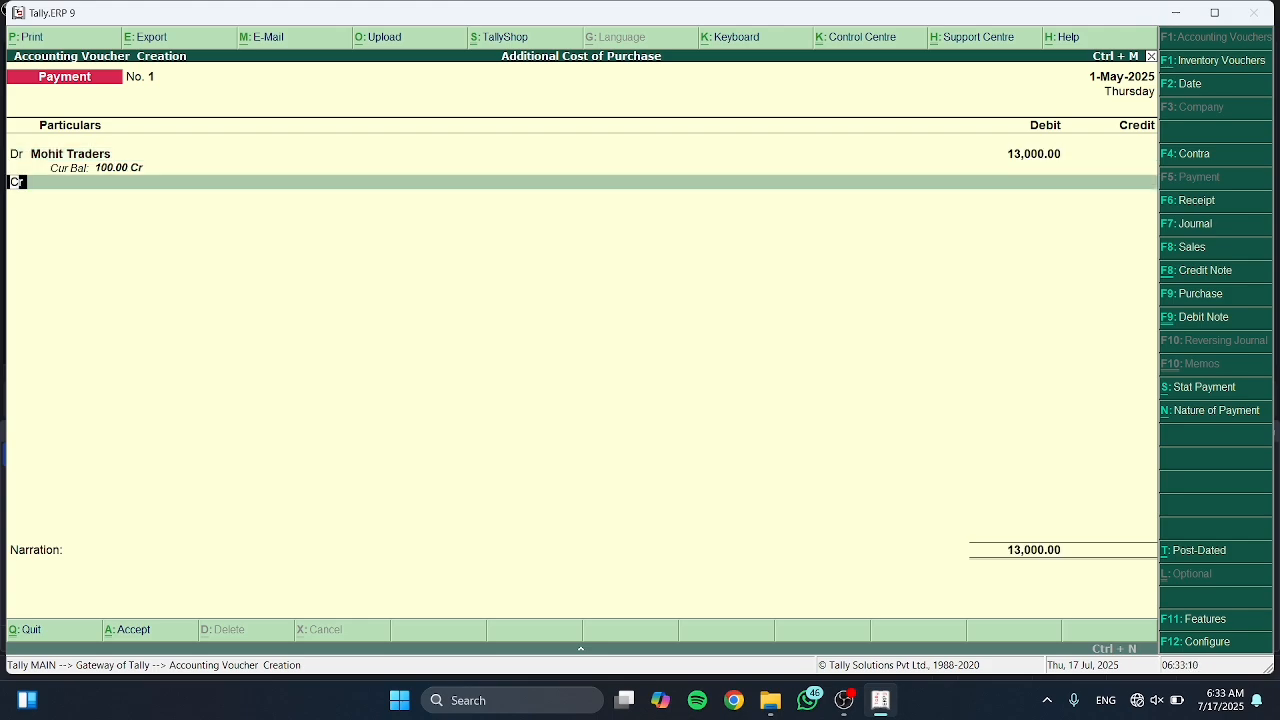
Credit the Cash ledger in the payment voucher, accepting the proposed amount.
{"action": "key", "text": "Return"}
{"action": "type", "text": "Ca"}
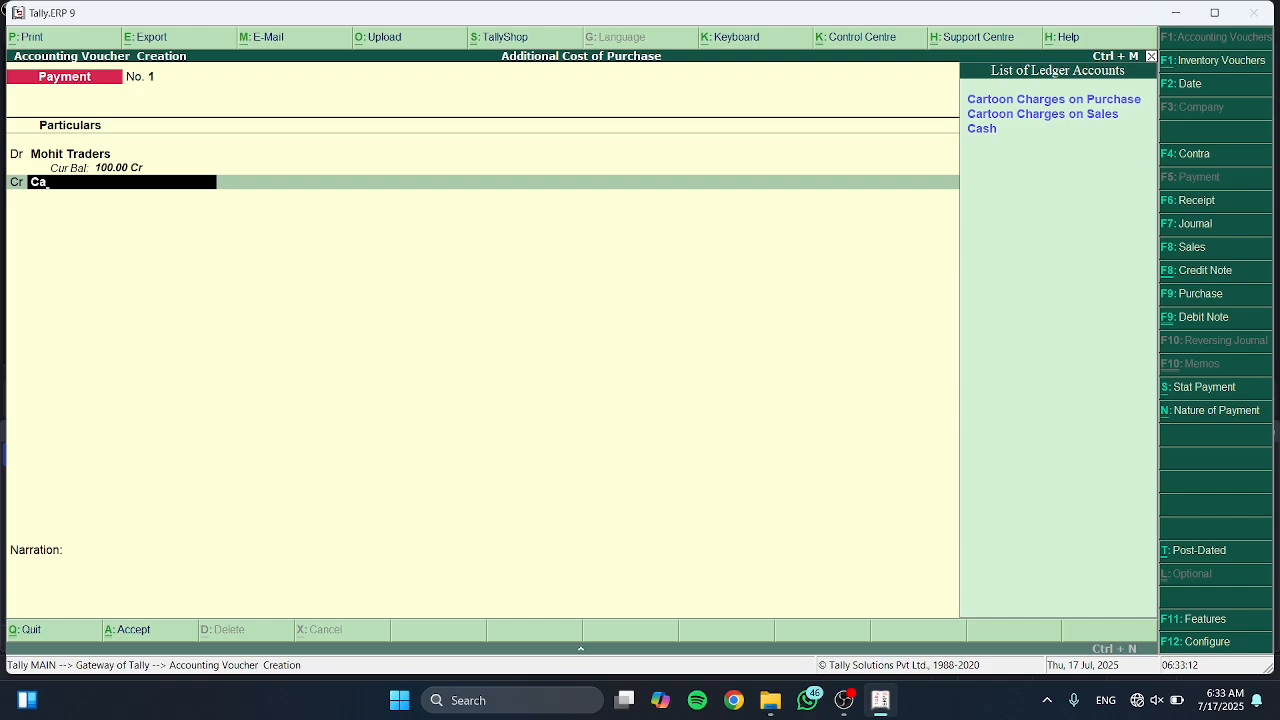
{"action": "key", "text": "Return"}
{"action": "key", "text": "Down"}
{"action": "key", "text": "Down"}
{"action": "key", "text": "Down"}
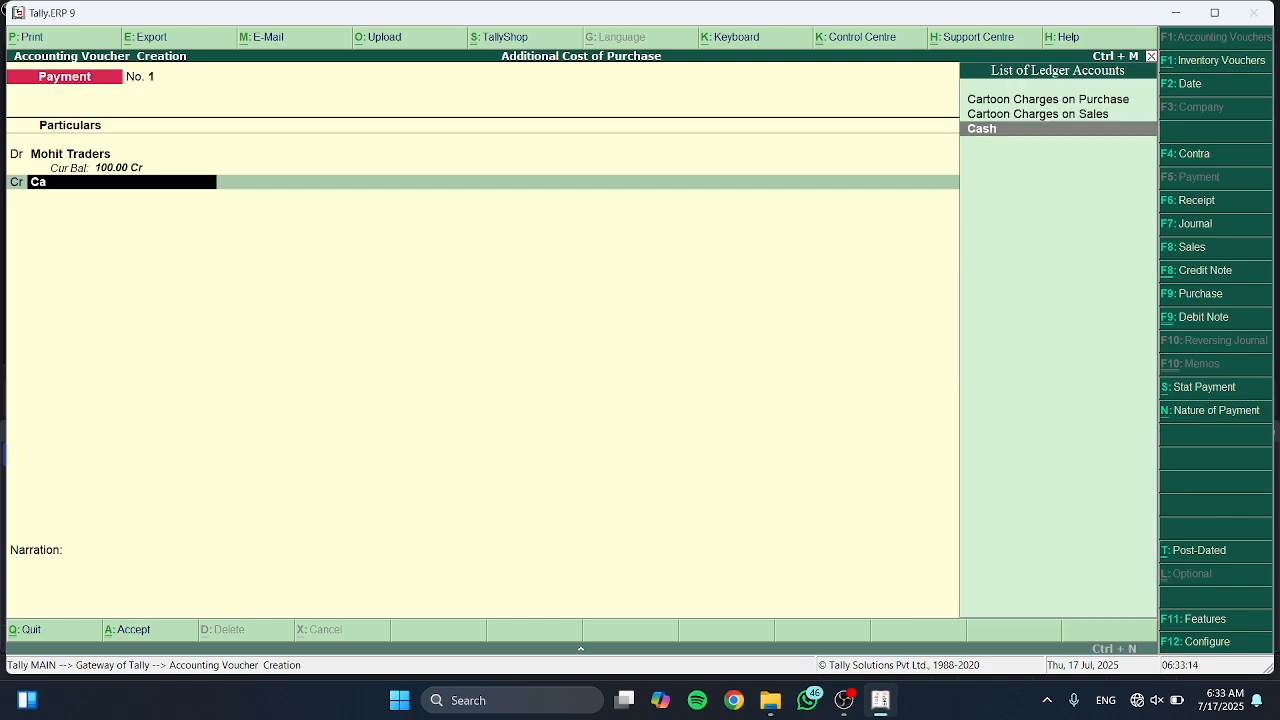
{"action": "key", "text": "Return"}
{"action": "key", "text": "Return"}
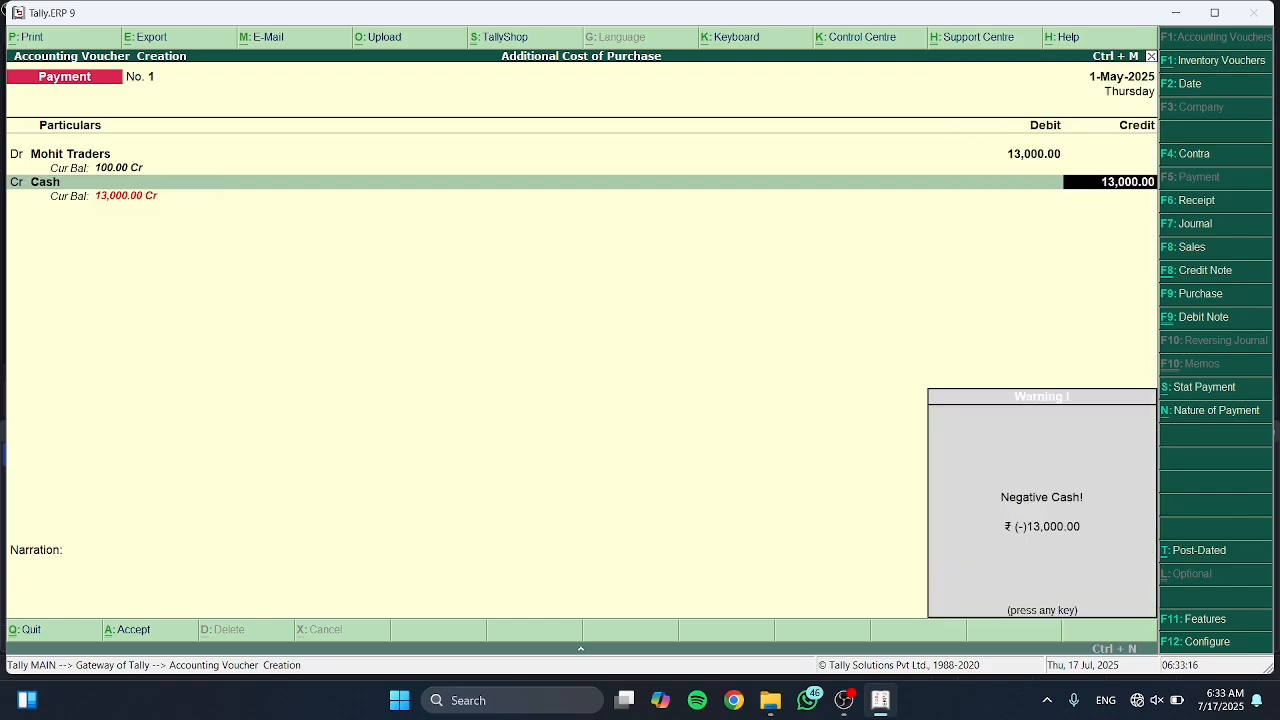
Enter the narration "payment" and save the payment voucher.
{"action": "key", "text": "Return"}
{"action": "type", "text": "pay"}
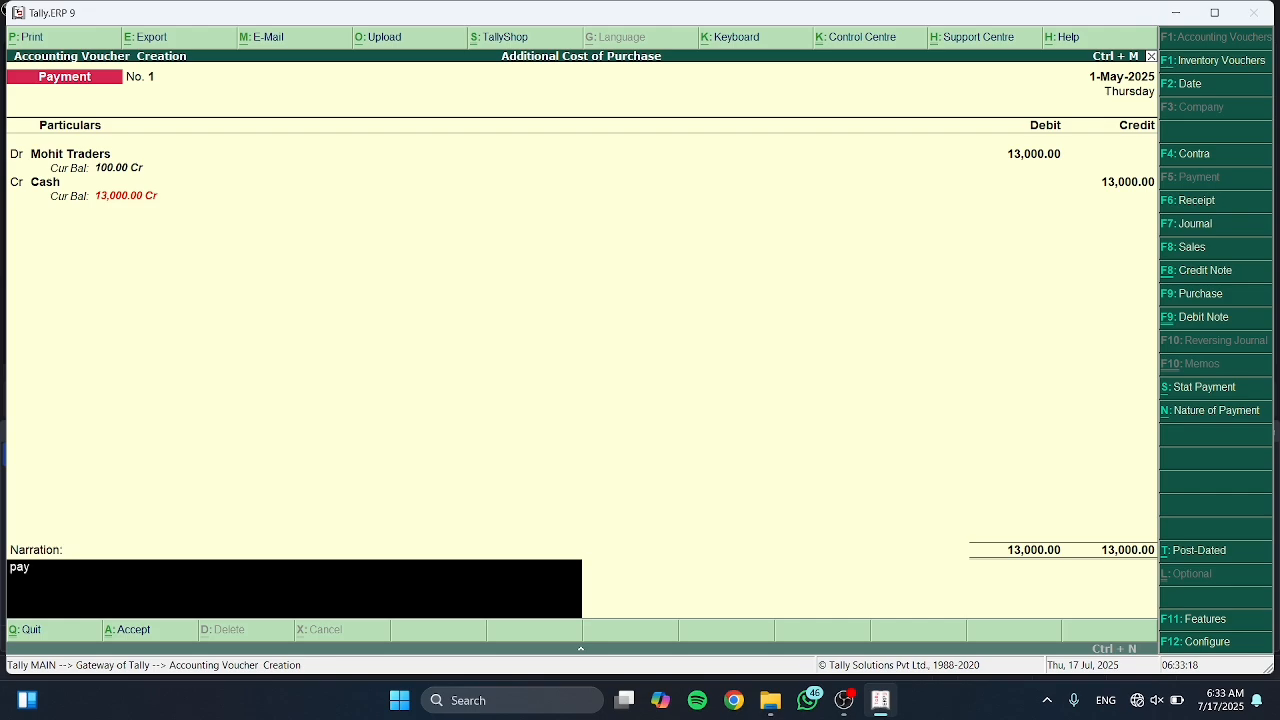
{"action": "type", "text": "mete"}
{"action": "key", "text": "BackSpace"}
{"action": "key", "text": "BackSpace"}
{"action": "type", "text": "nt"}
{"action": "key", "text": "Return"}
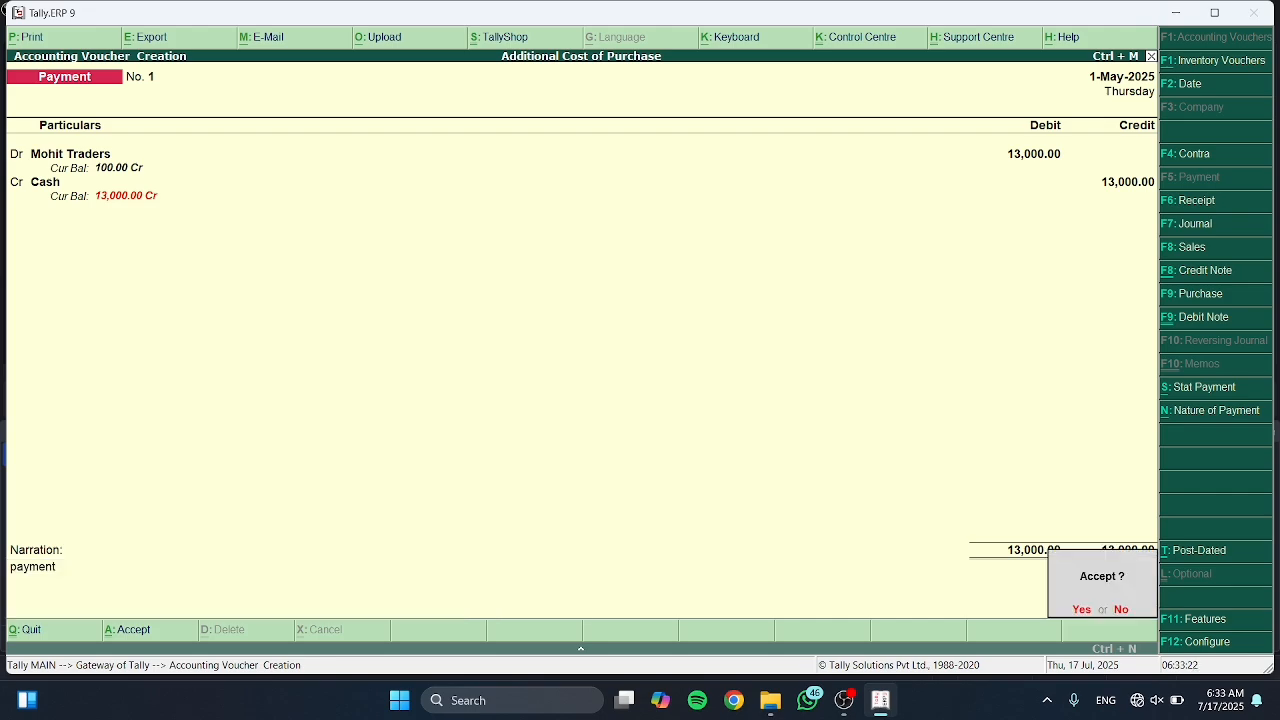
{"action": "key", "text": "Return"}
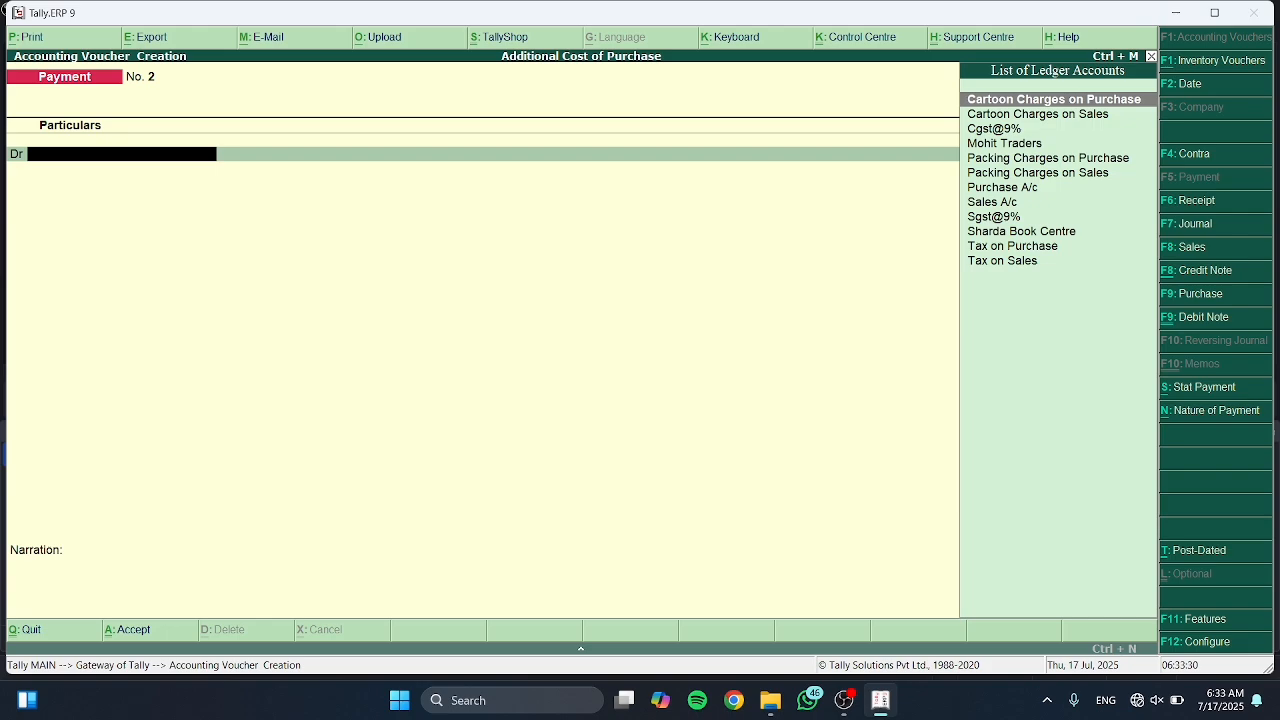
Start a receipt voucher and credit Sharda Book Centre with 8000.
{"action": "key", "text": "F6"}
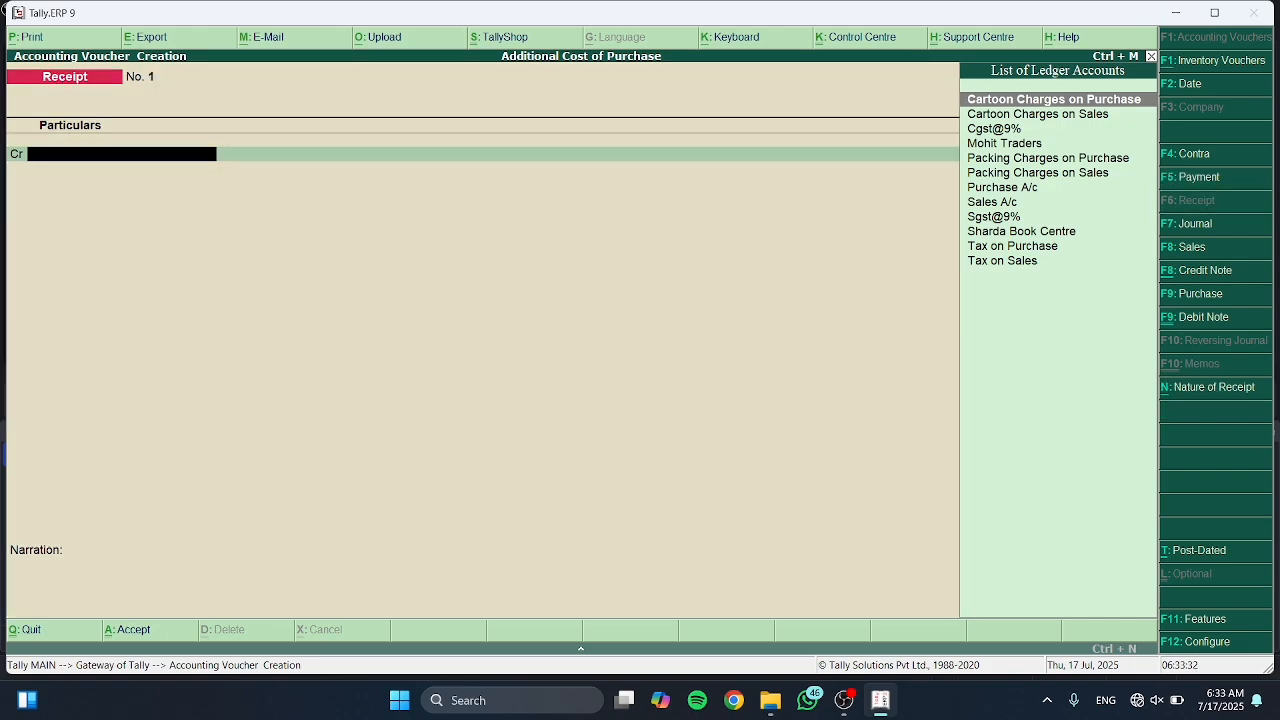
{"action": "key", "text": "Down"}
{"action": "key", "text": "Down"}
{"action": "key", "text": "Down"}
{"action": "key", "text": "Down"}
{"action": "key", "text": "Down"}
{"action": "key", "text": "Down"}
{"action": "key", "text": "Down"}
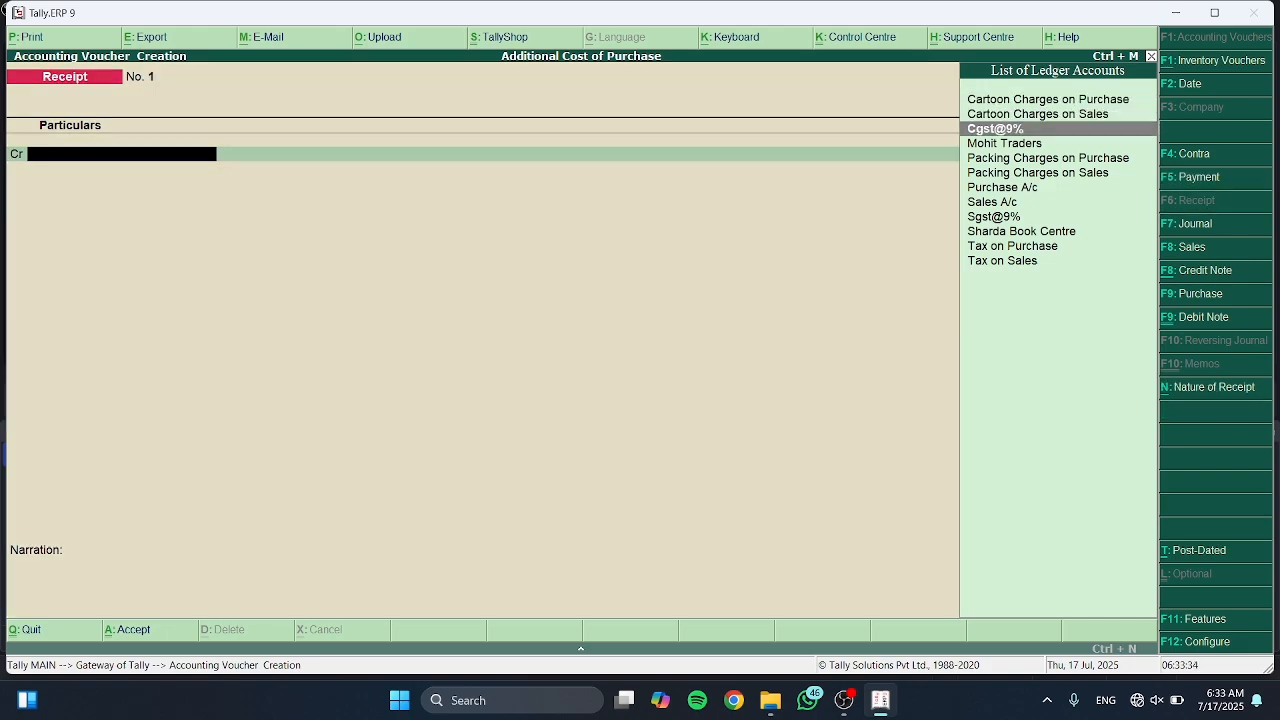
{"action": "key", "text": "Down"}
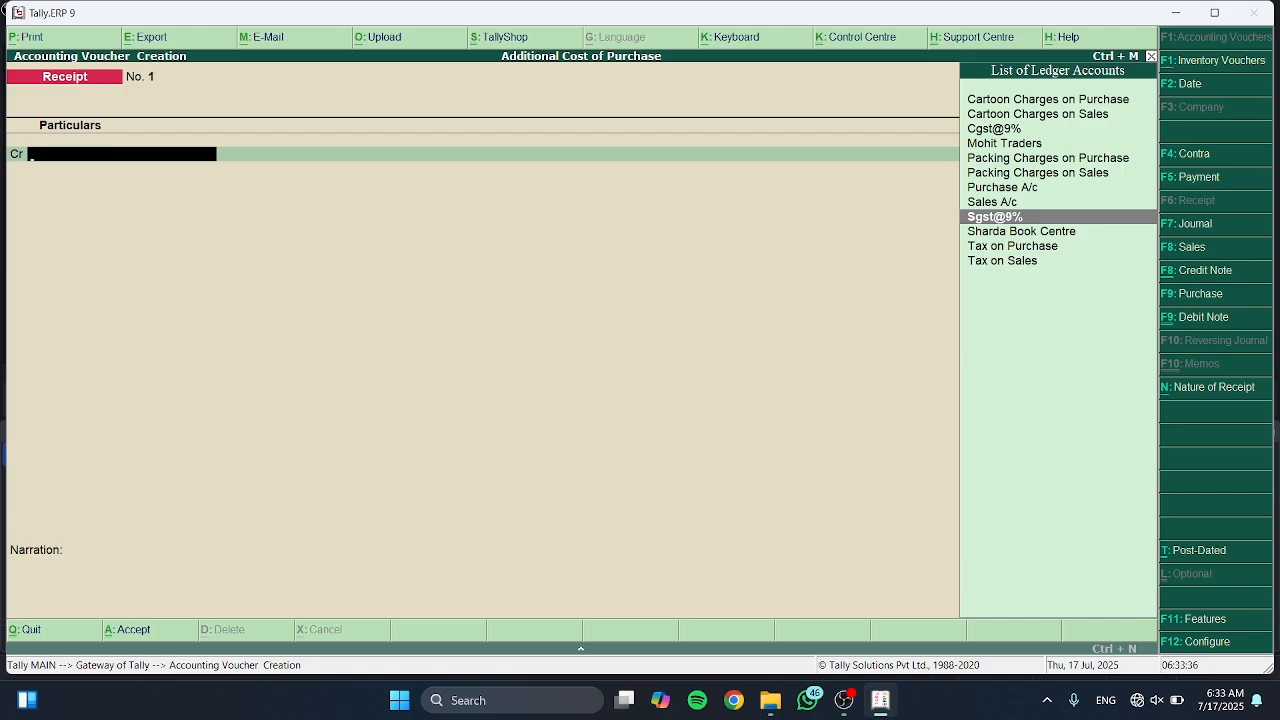
{"action": "key", "text": "Up"}
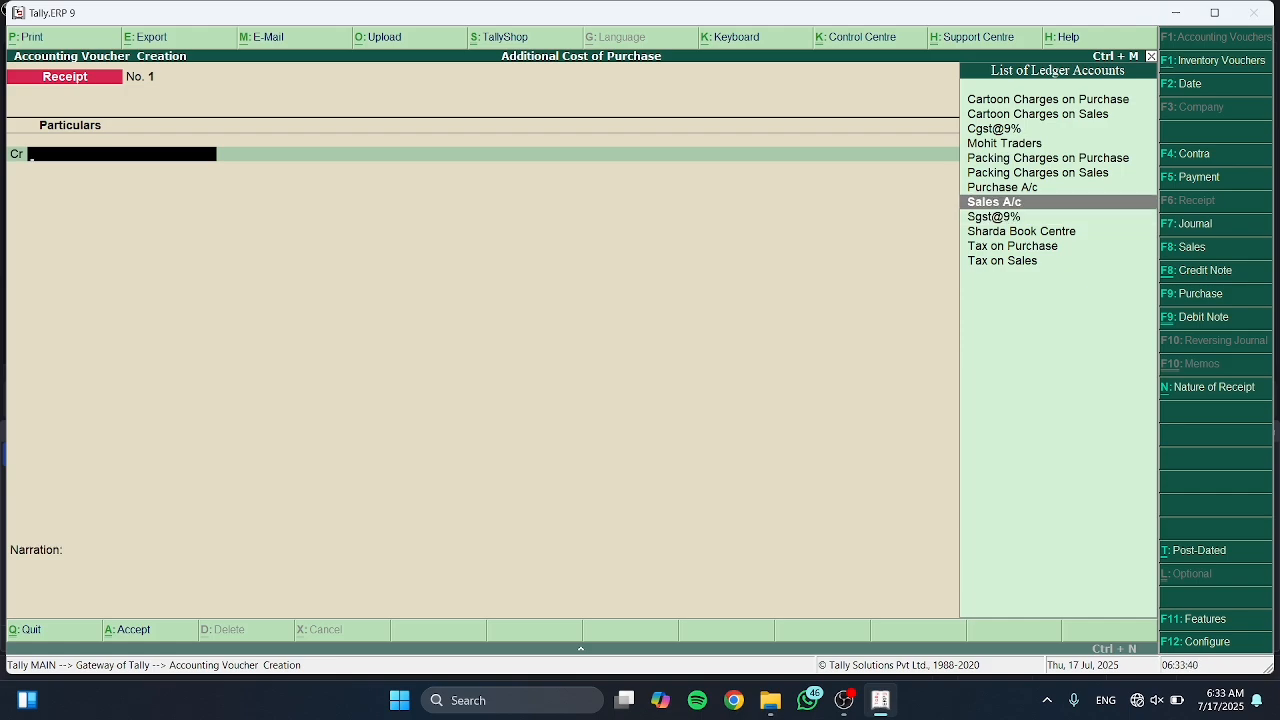
{"action": "key", "text": "Down"}
{"action": "key", "text": "Down"}
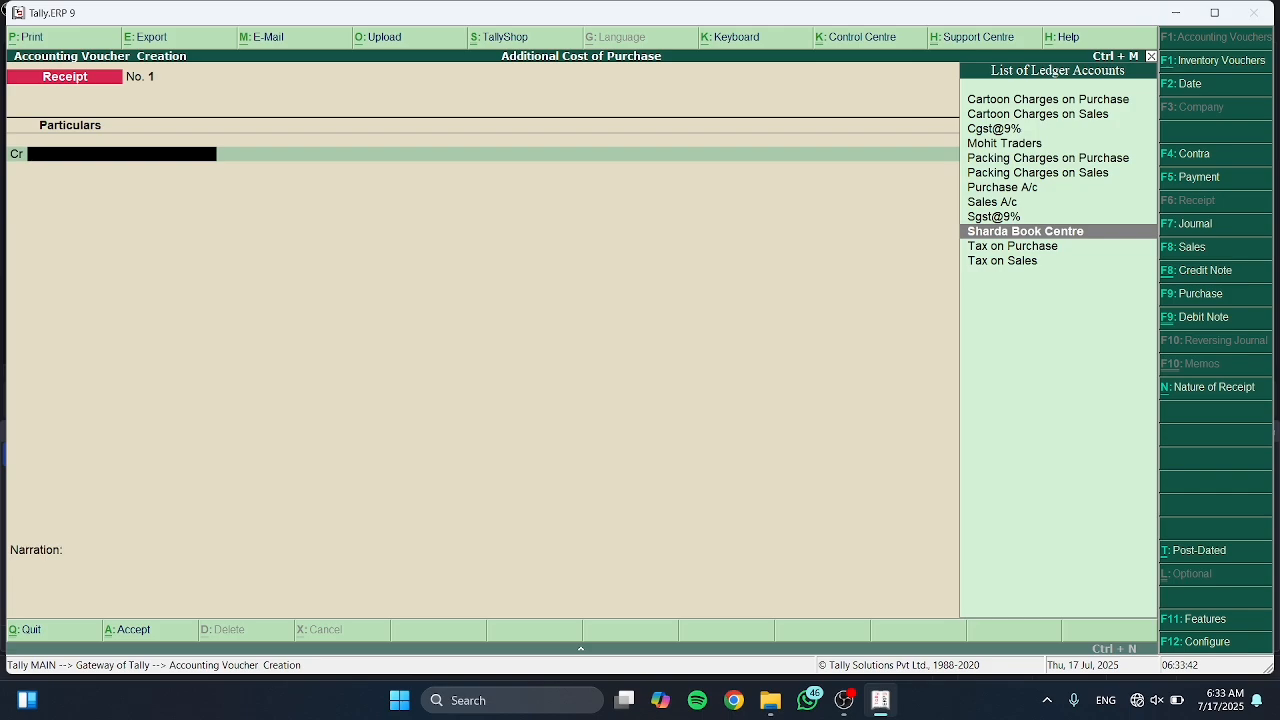
{"action": "key", "text": "Return"}
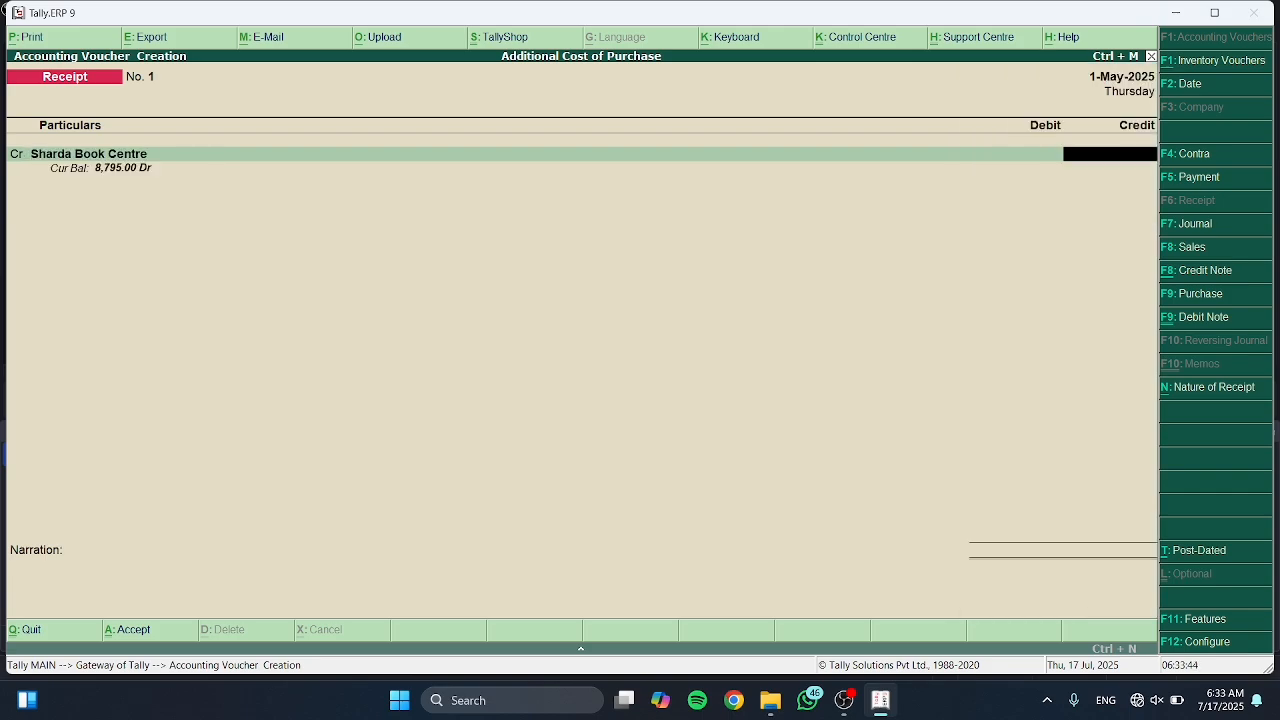
{"action": "type", "text": "8000"}
{"action": "key", "text": "Return"}
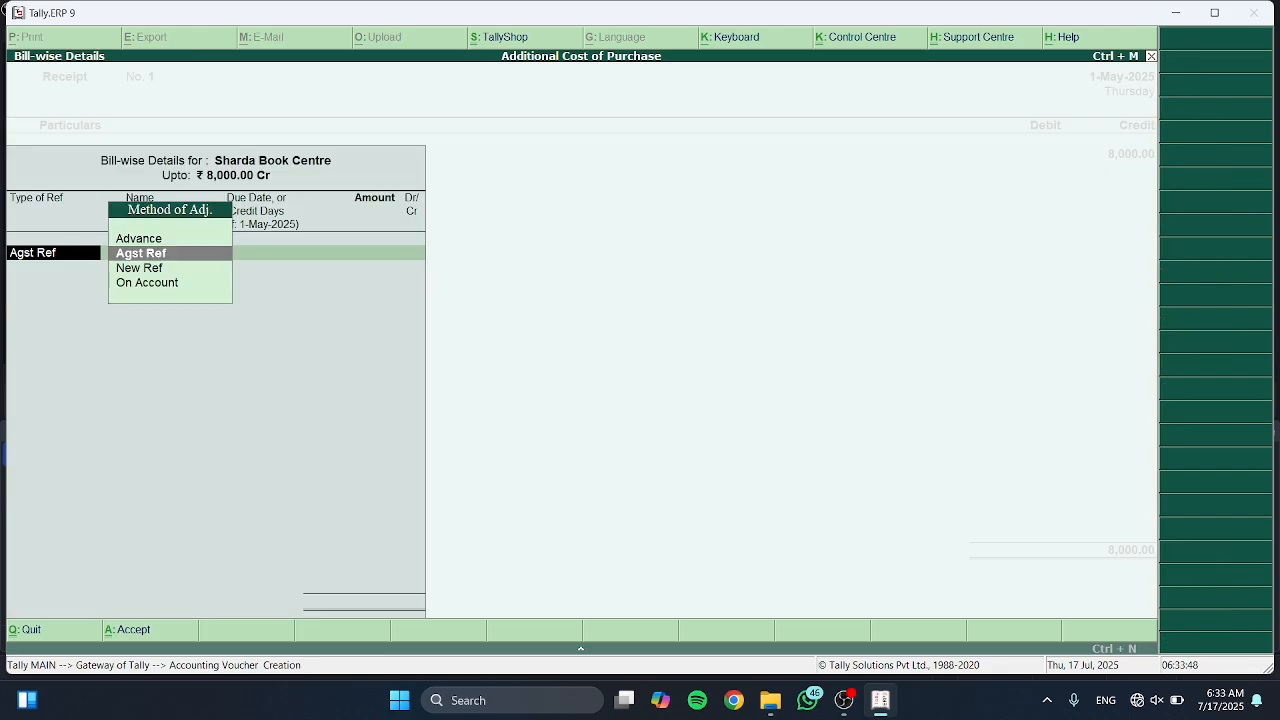
Allocate the Sharda Book Centre receipt as a New Ref named 1 for the full amount.
{"action": "key", "text": "Down"}
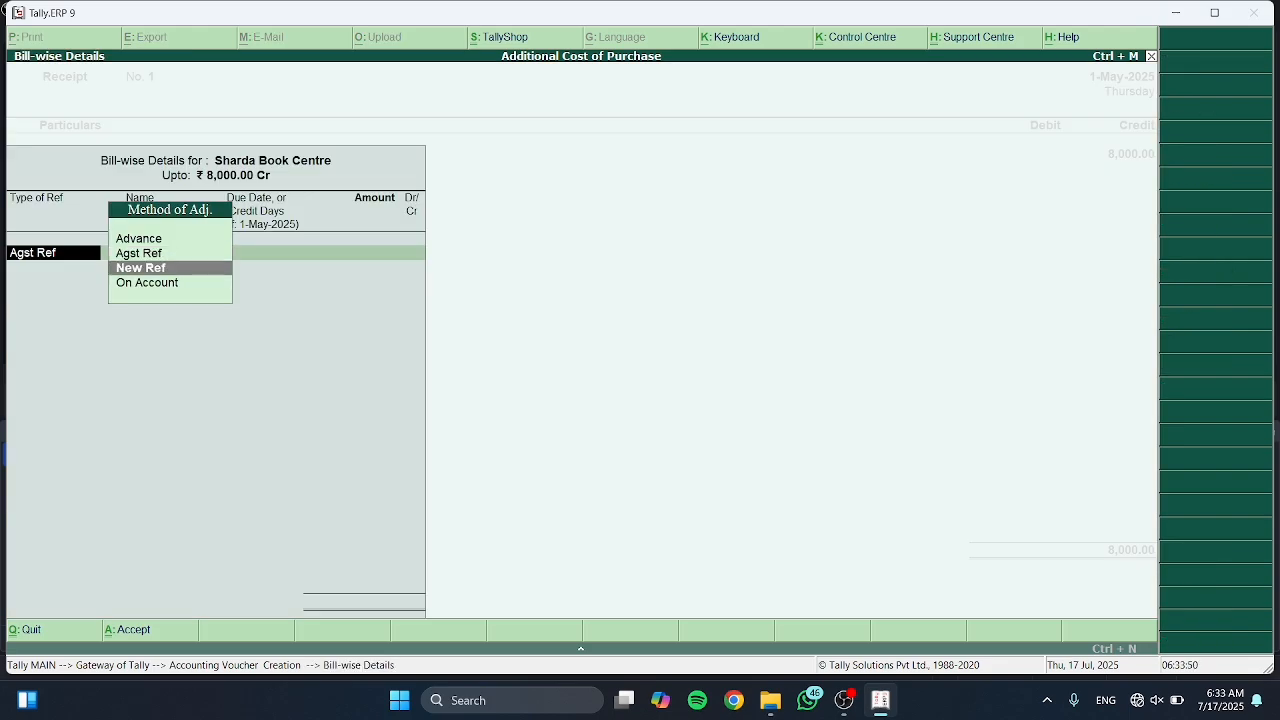
{"action": "key", "text": "Return"}
{"action": "key", "text": "Return"}
{"action": "key", "text": "Return"}
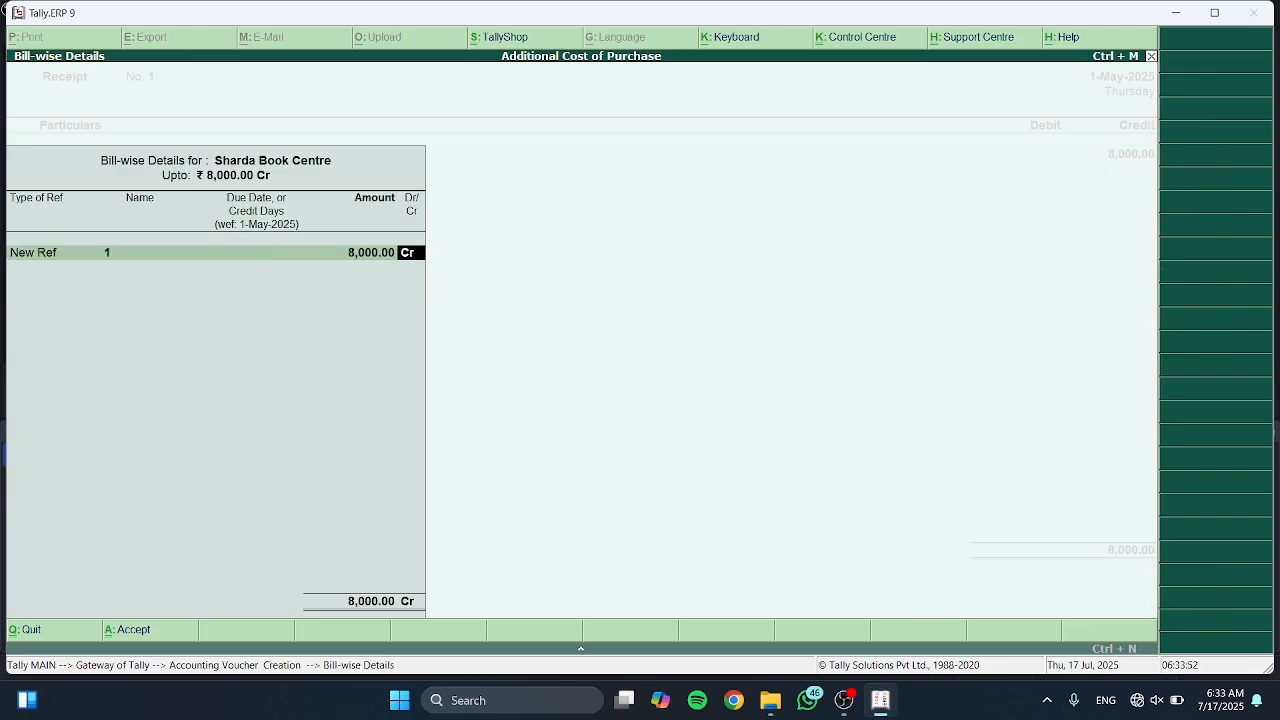
{"action": "key", "text": "Return"}
{"action": "key", "text": "Return"}
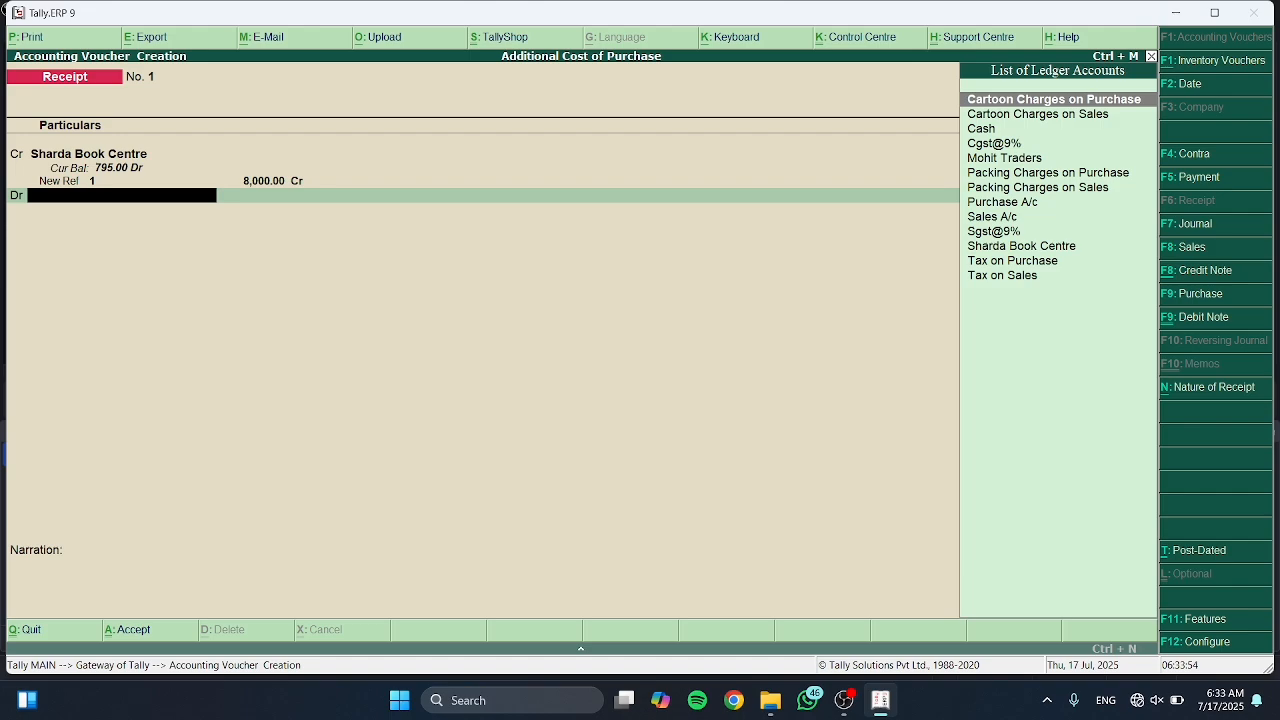
Debit the Cash ledger in the receipt voucher, accepting the proposed amount.
{"action": "type", "text": "Ca"}
{"action": "key", "text": "Down"}
{"action": "key", "text": "Down"}
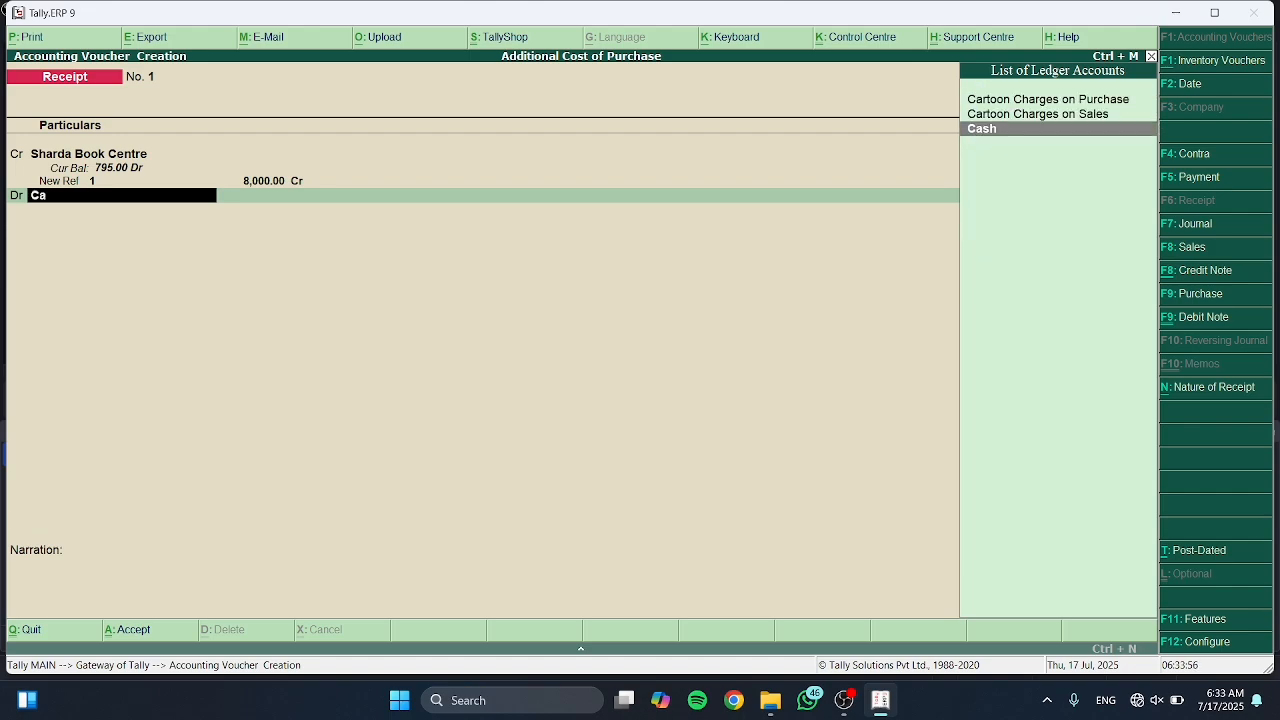
{"action": "key", "text": "Return"}
{"action": "key", "text": "Return"}
{"action": "key", "text": "Return"}
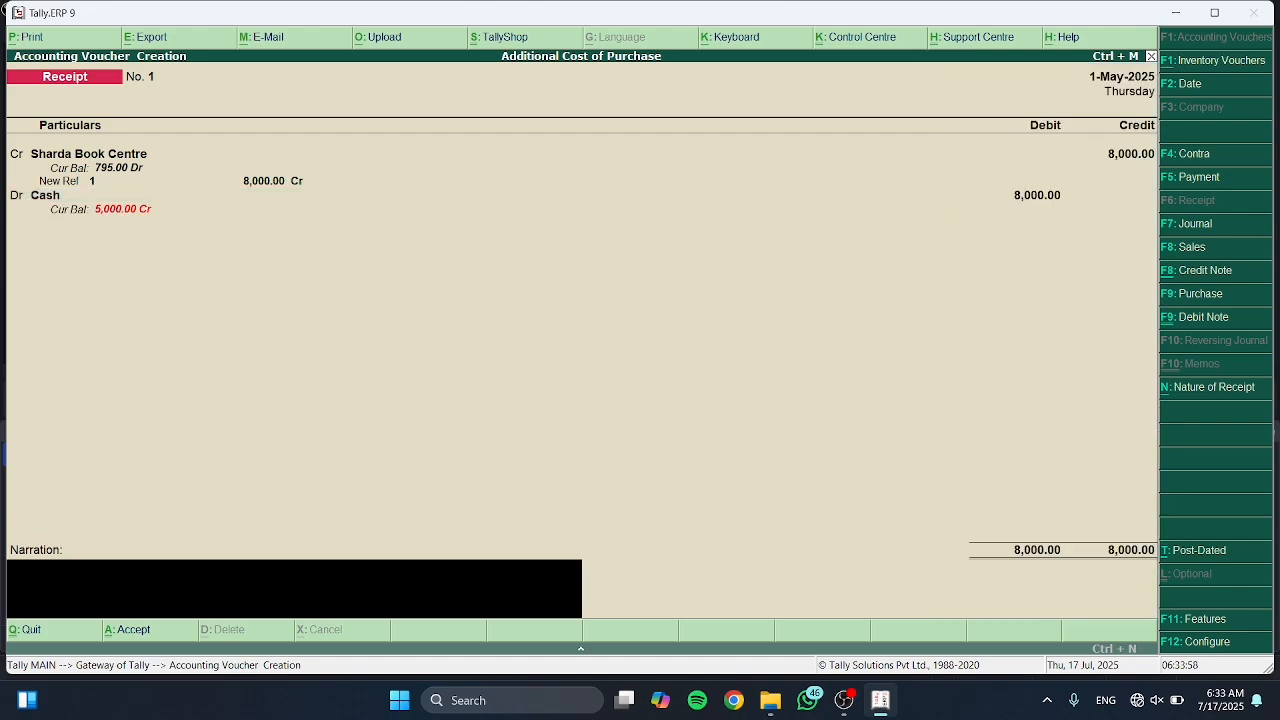
Enter the narration "recipt 8000rs", save the receipt voucher and return to the Gateway of Tally.
{"action": "type", "text": "recipt 8000rs"}
{"action": "key", "text": "Return"}
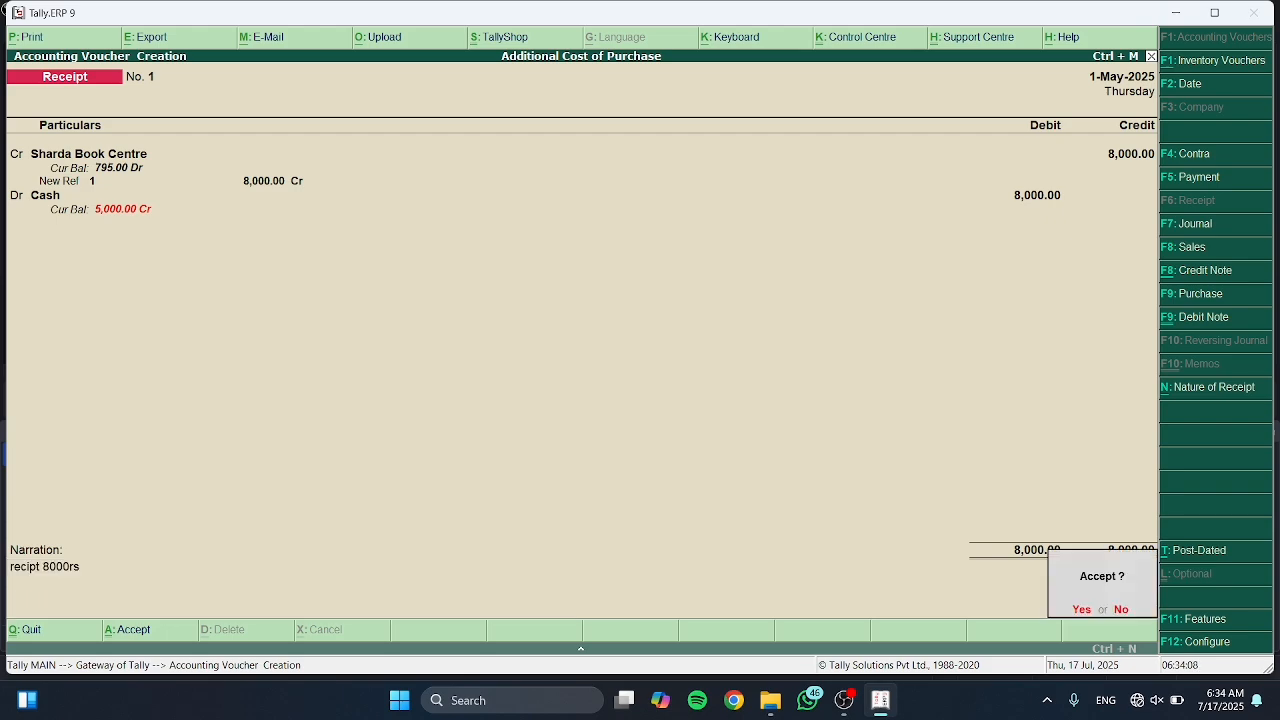
{"action": "key", "text": "Return"}
{"action": "key", "text": "Escape"}
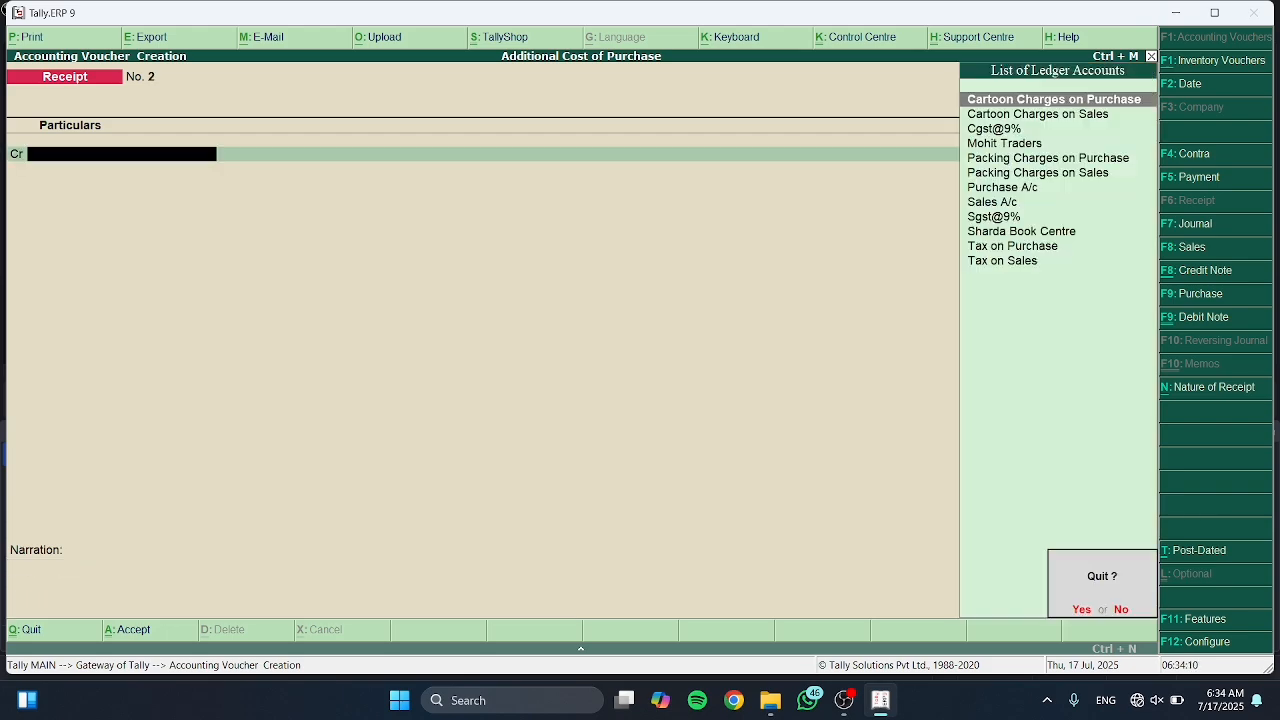
{"action": "key", "text": "Return"}
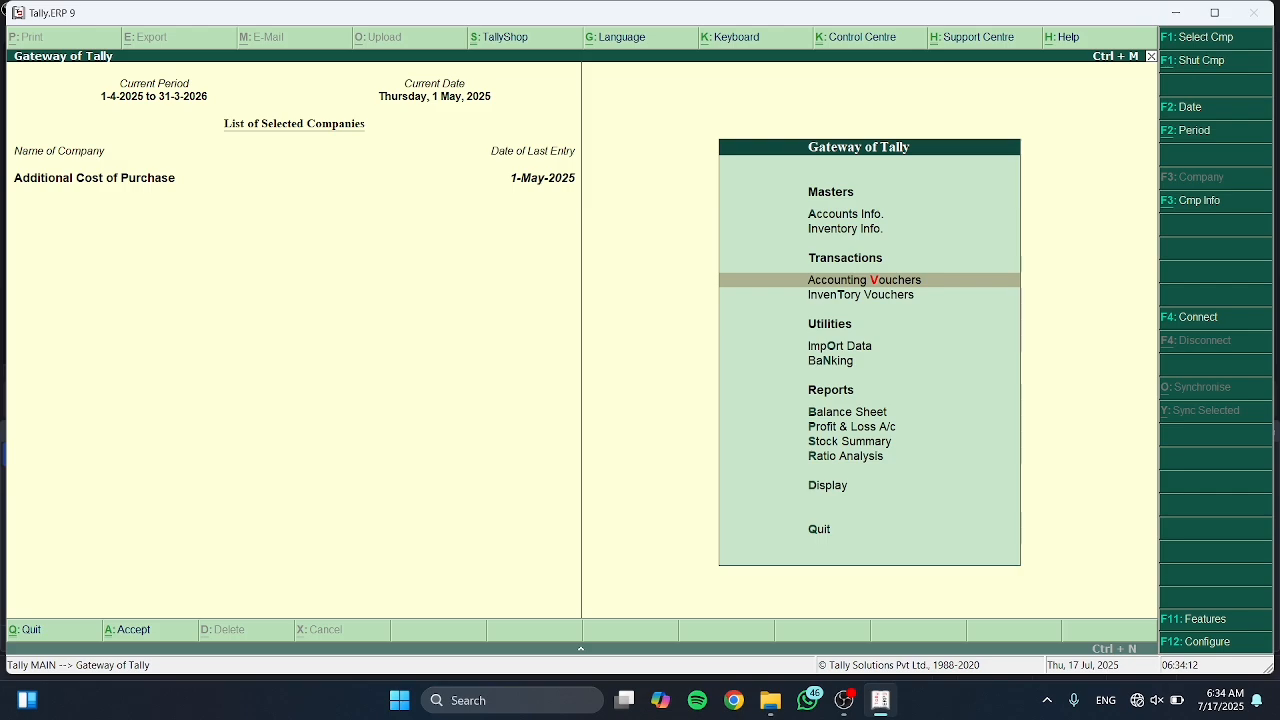